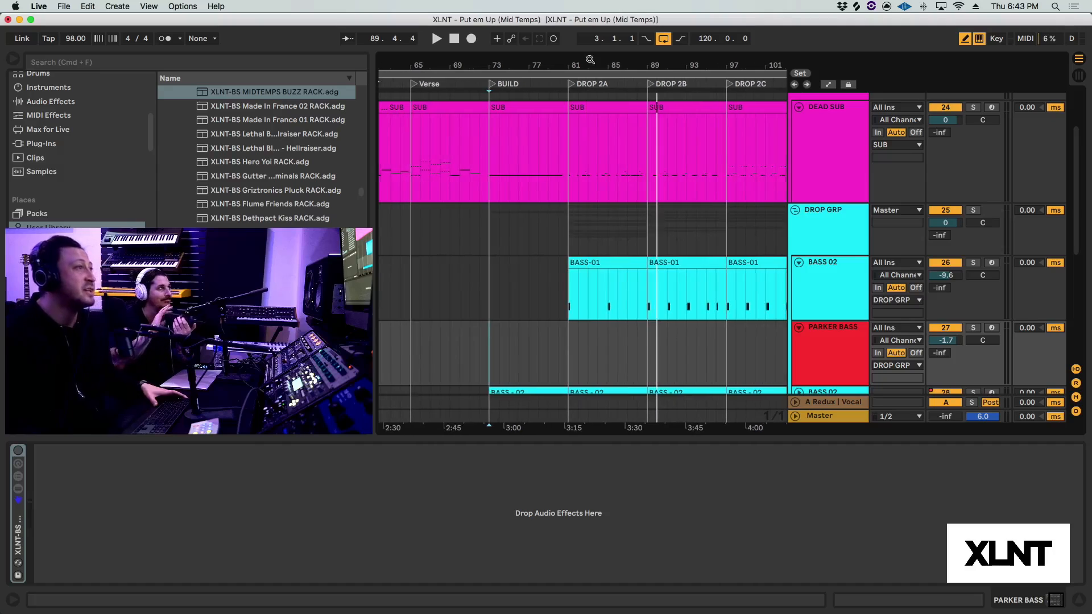
Select the BASS-01 clip at DROP 2A on the BASS 02 track and audition it with the track soloed.
left_click(588, 264)
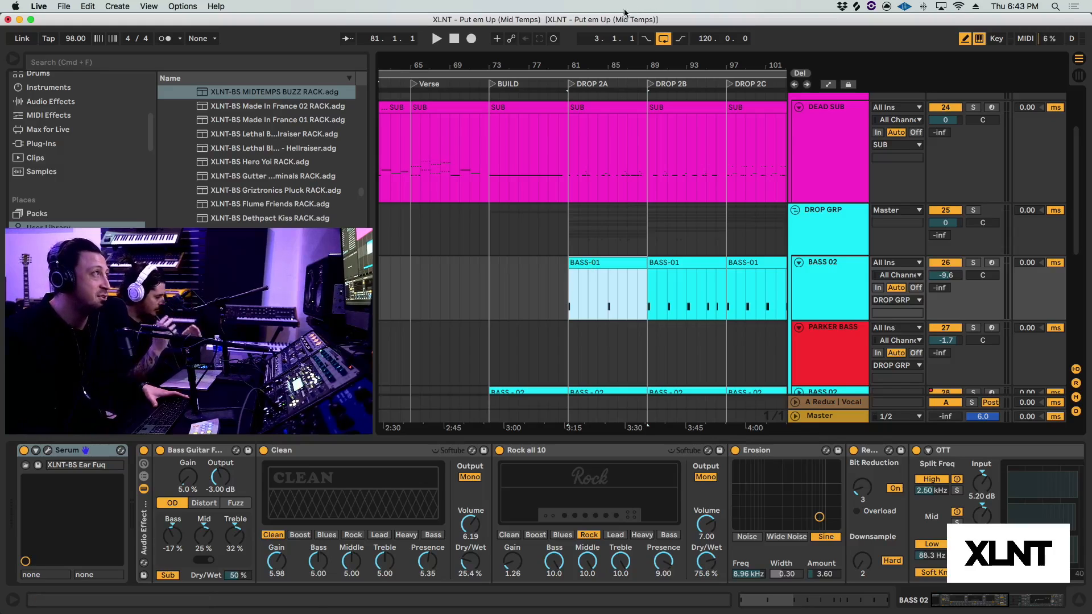
scroll(591, 264, "up", 1)
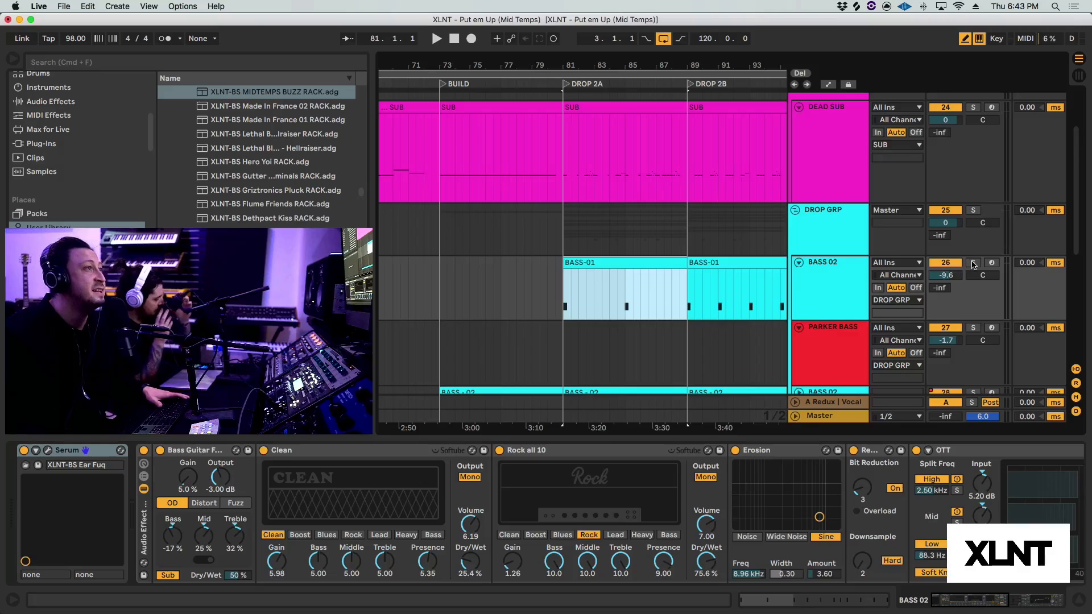
key("s")
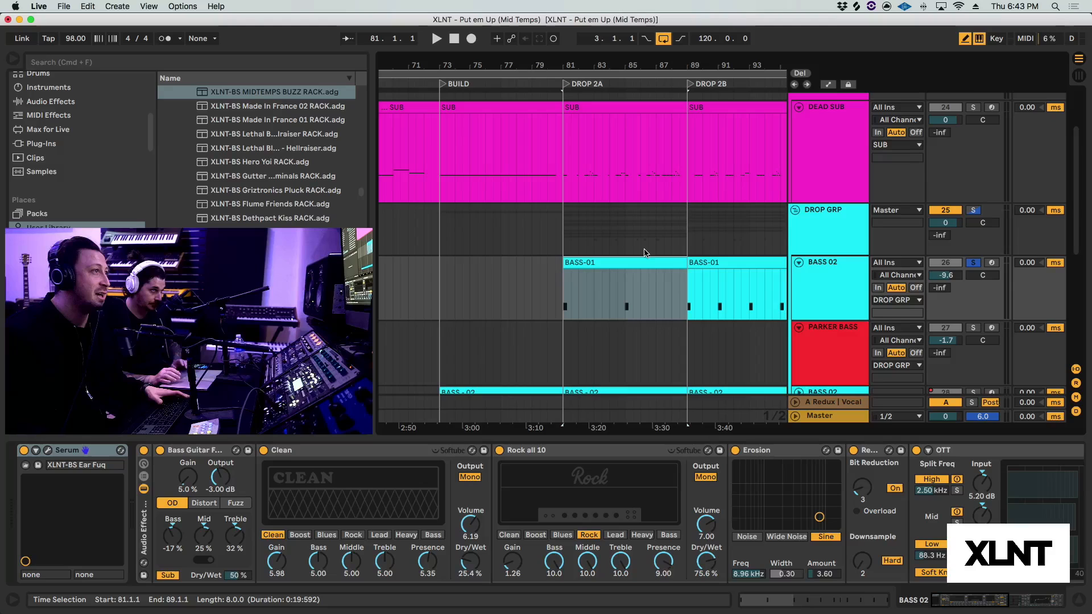
Place the insert marker at bar 33 on the PARKER BASS track, where DROP 1A starts, and unsolo BASS 02.
scroll(613, 233, "left", 10)
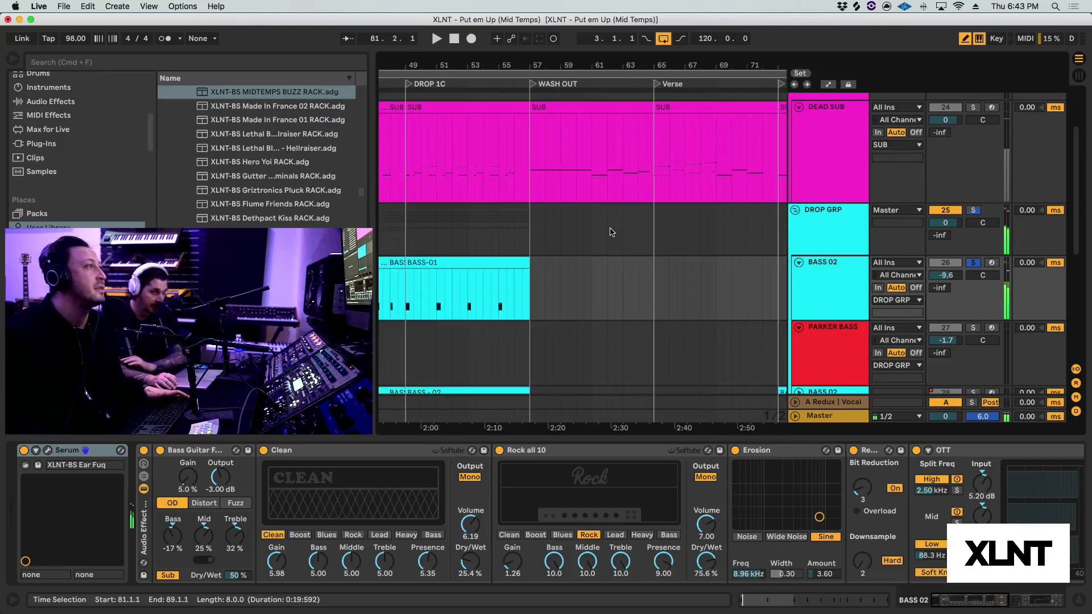
scroll(612, 230, "left", 2)
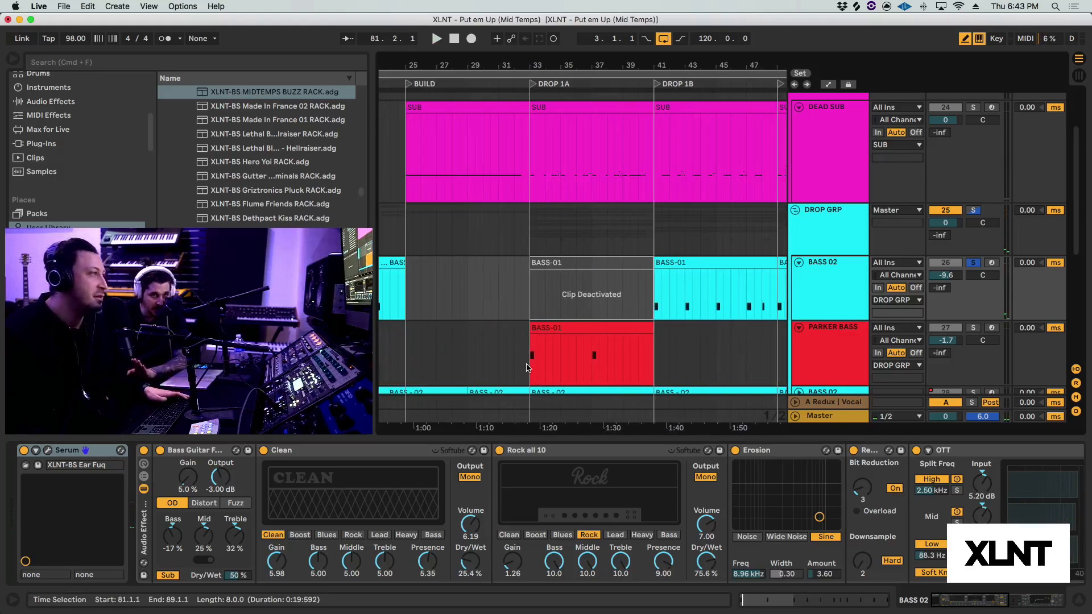
left_click(527, 366)
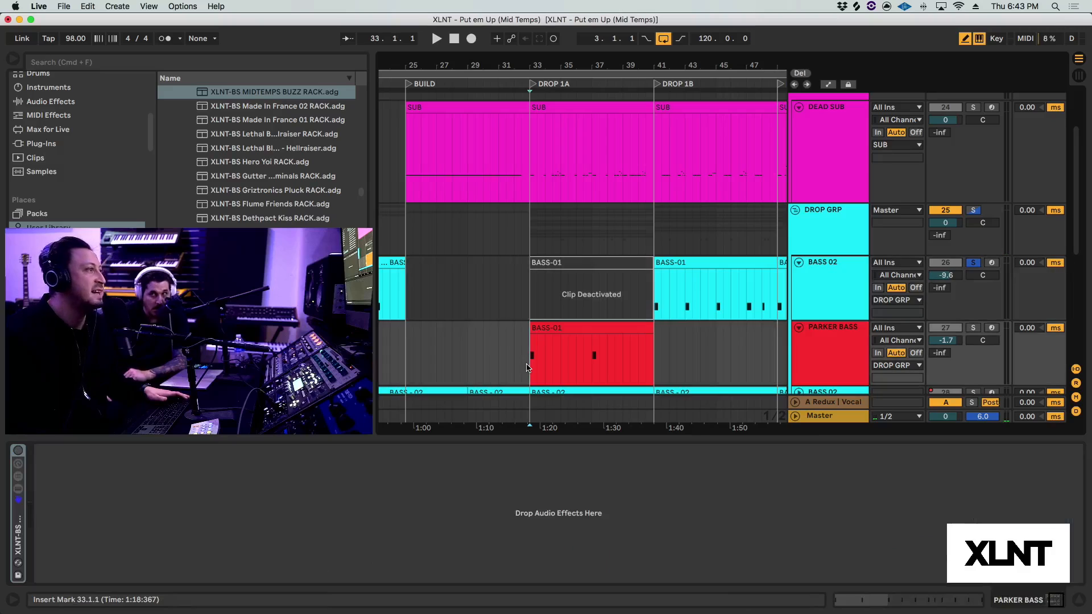
left_click(974, 263)
left_click_drag(595, 68, 594, 64)
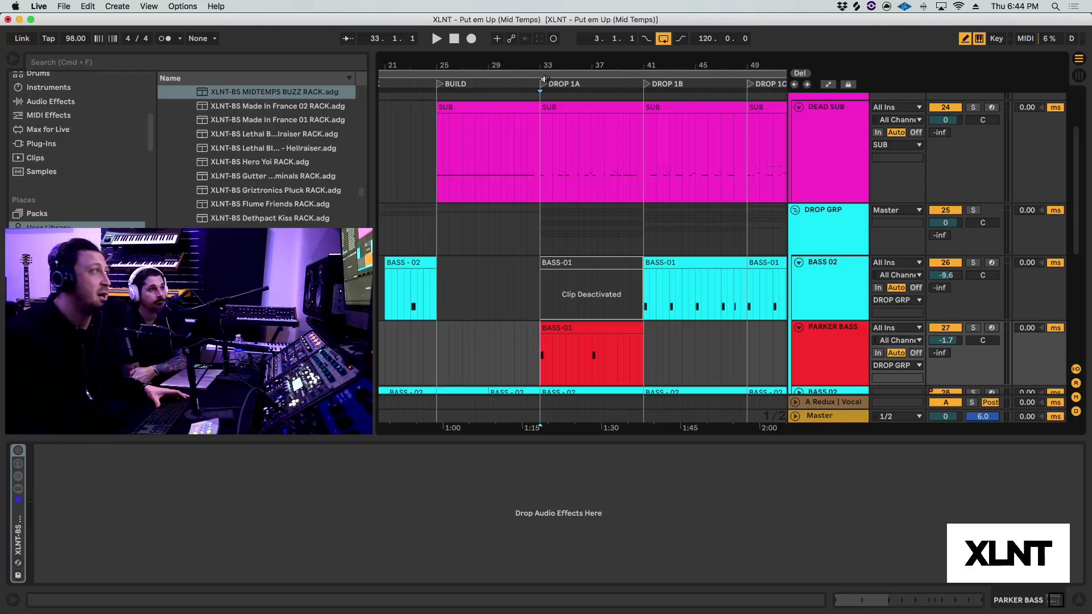
key("plus")
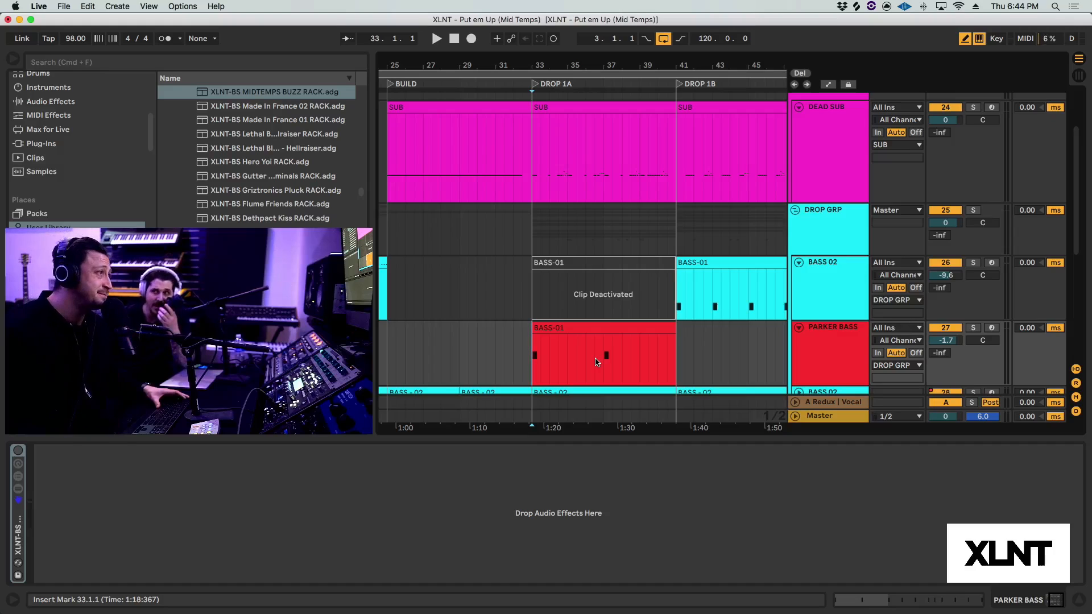
Select the BASS-01 clip at DROP 1A on the PARKER BASS track and display the track's Hip-Hop Sub Bass instrument.
left_click_drag(609, 78, 605, 312)
left_click(538, 347)
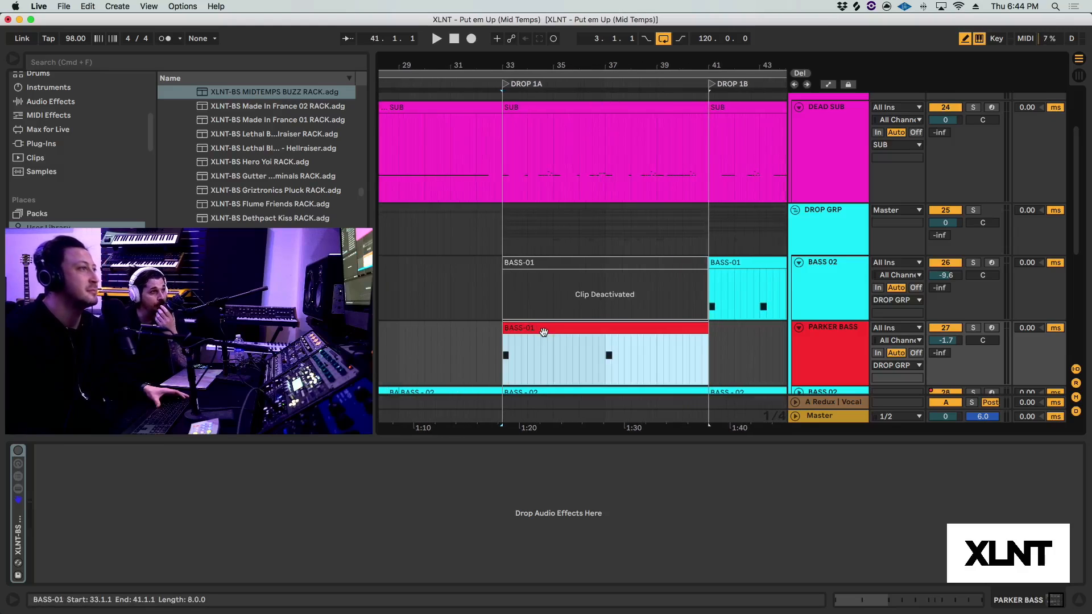
left_click(834, 347)
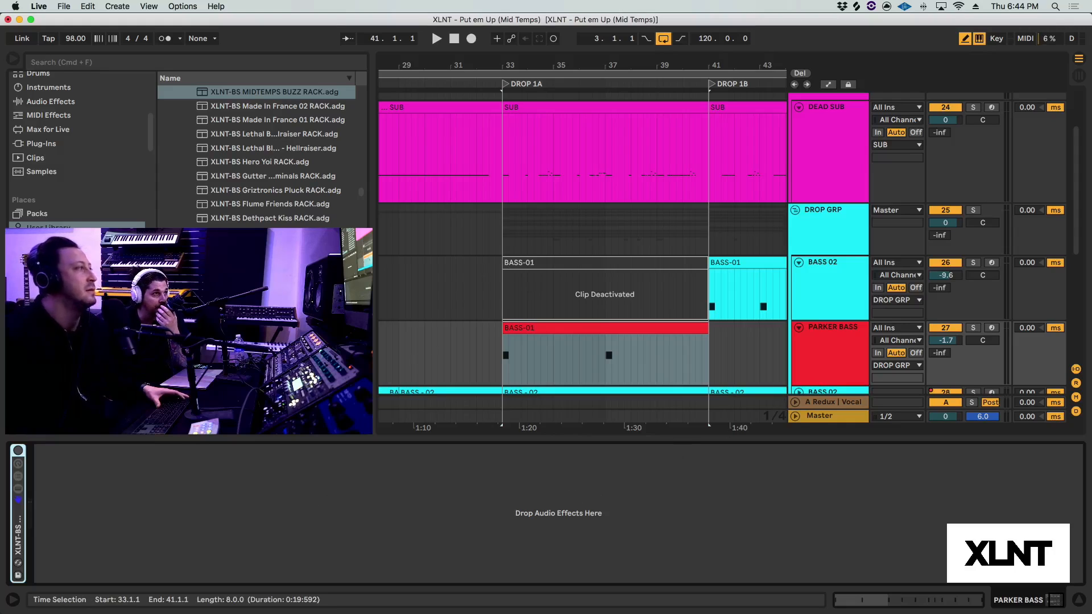
double_click(18, 539)
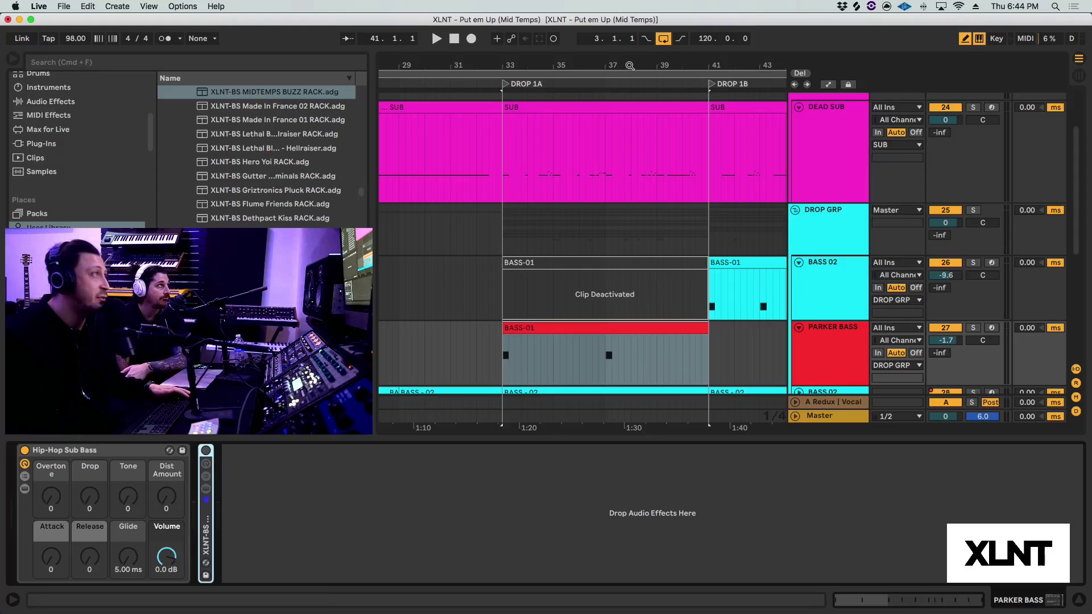
left_click_drag(630, 65, 629, 239)
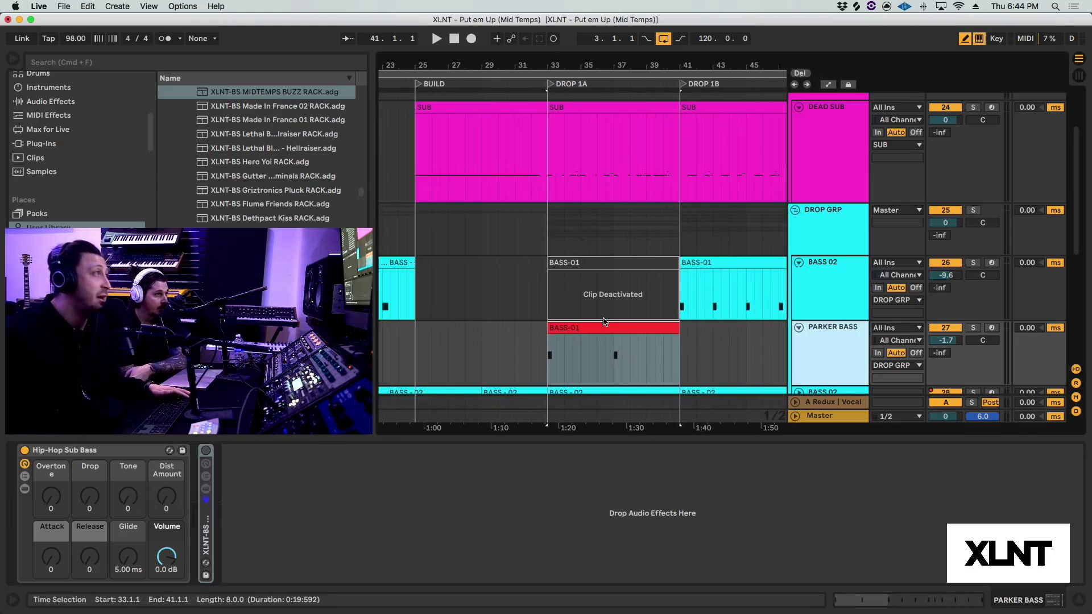
left_click_drag(630, 85, 633, 76)
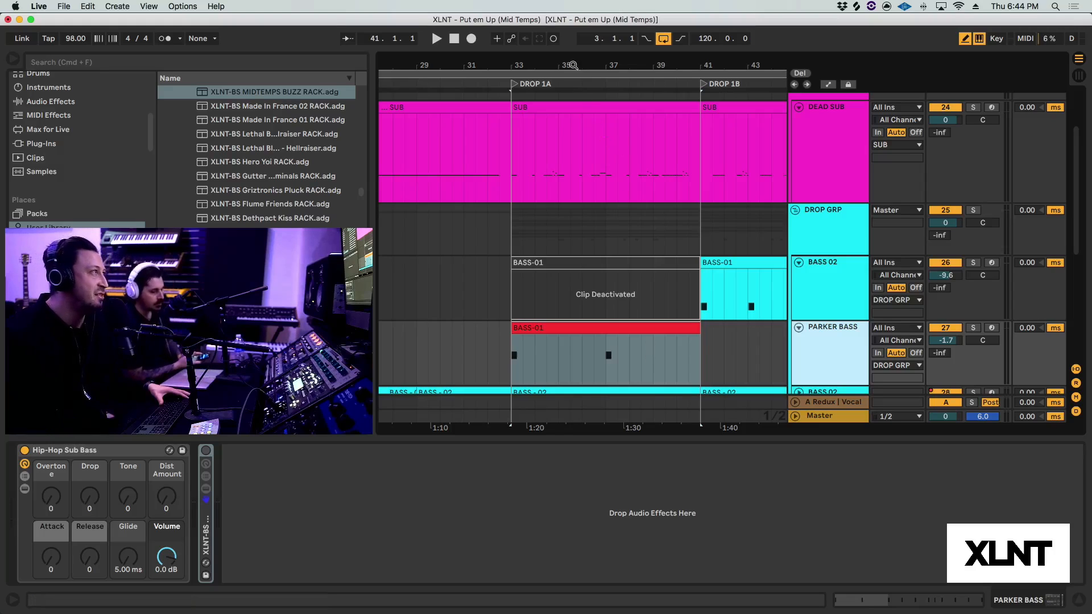
scroll(567, 233, "down", 3)
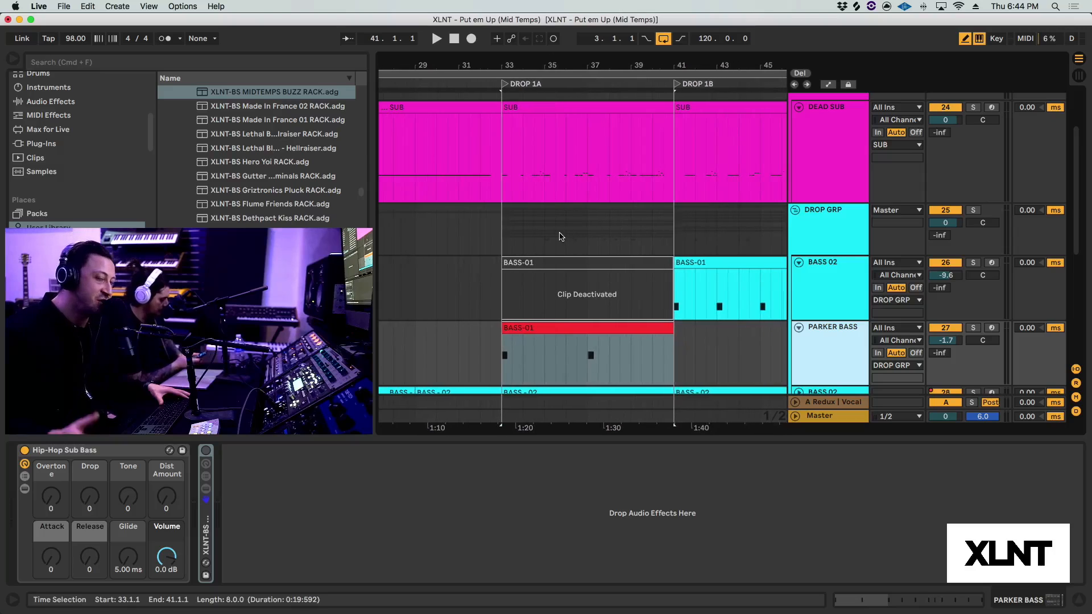
left_click_drag(548, 79, 735, 308)
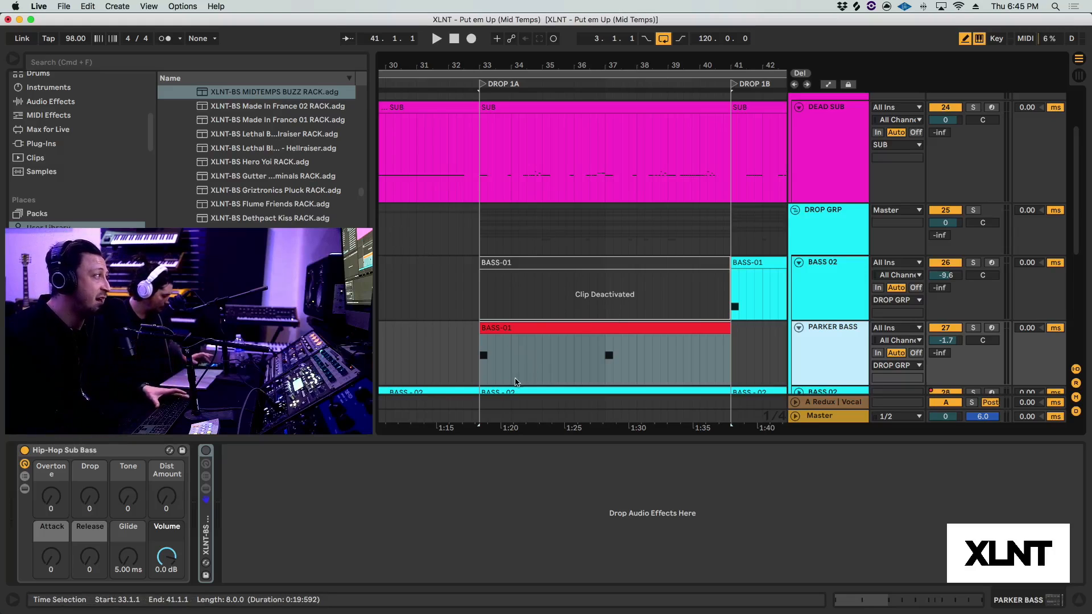
Search the Instruments category of the browser for HIP HOP.
left_click(89, 63)
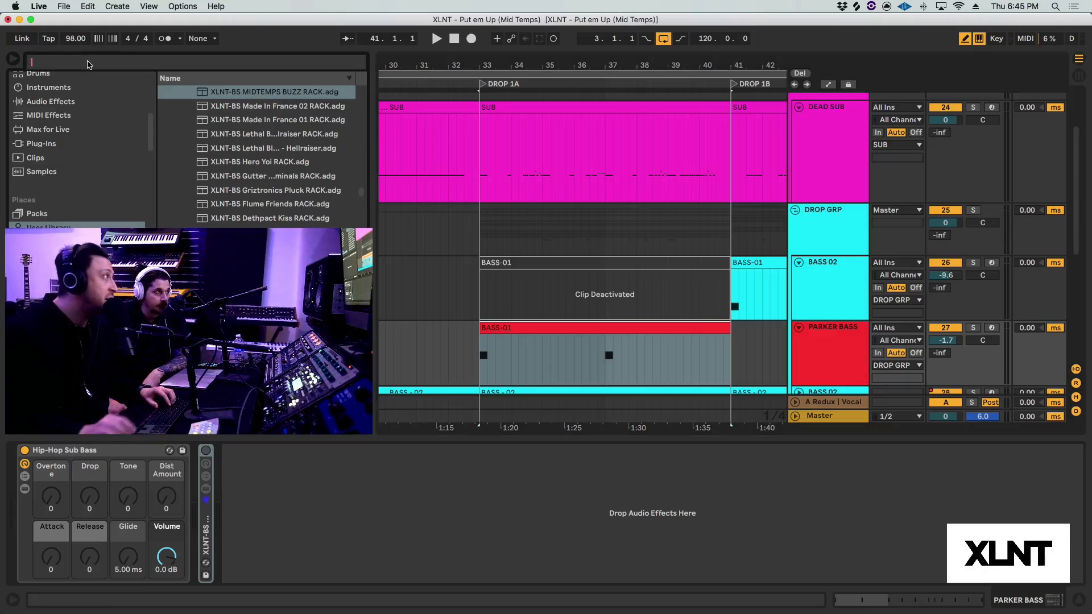
scroll(98, 143, "up", 3)
left_click(58, 163)
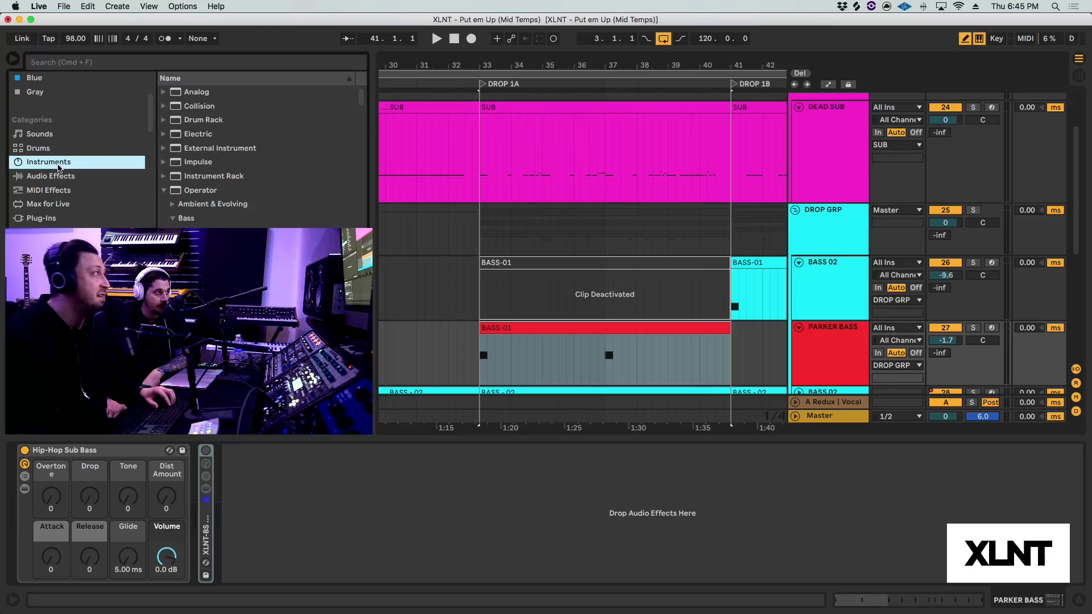
left_click(61, 62)
type("HIP HOP")
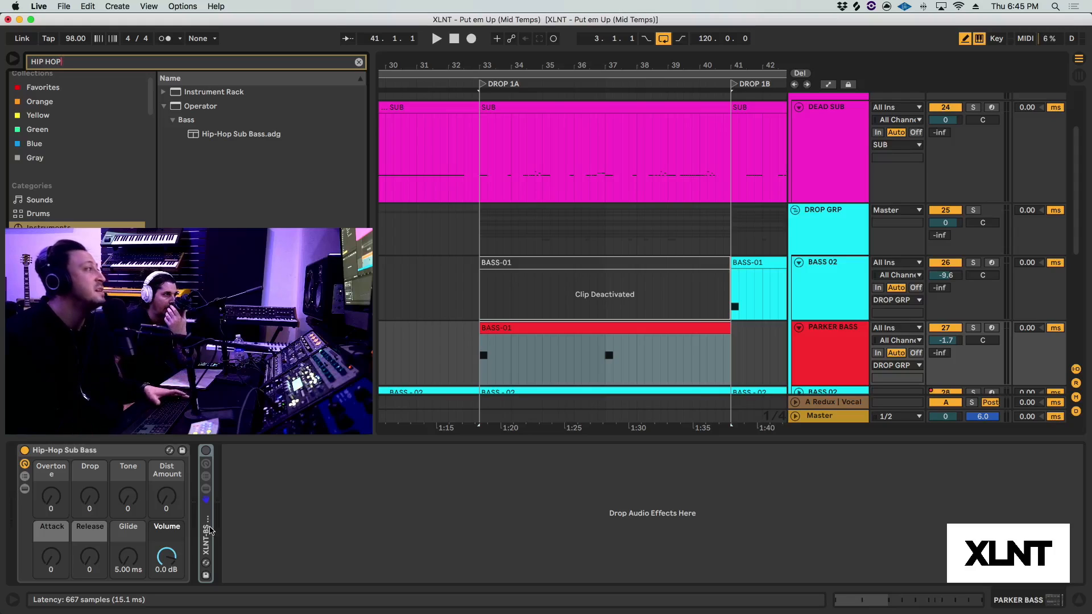
Open the notes of the BASS-01 clip at DROP 1A, then solo the PARKER BASS track and play the selection.
double_click(494, 327)
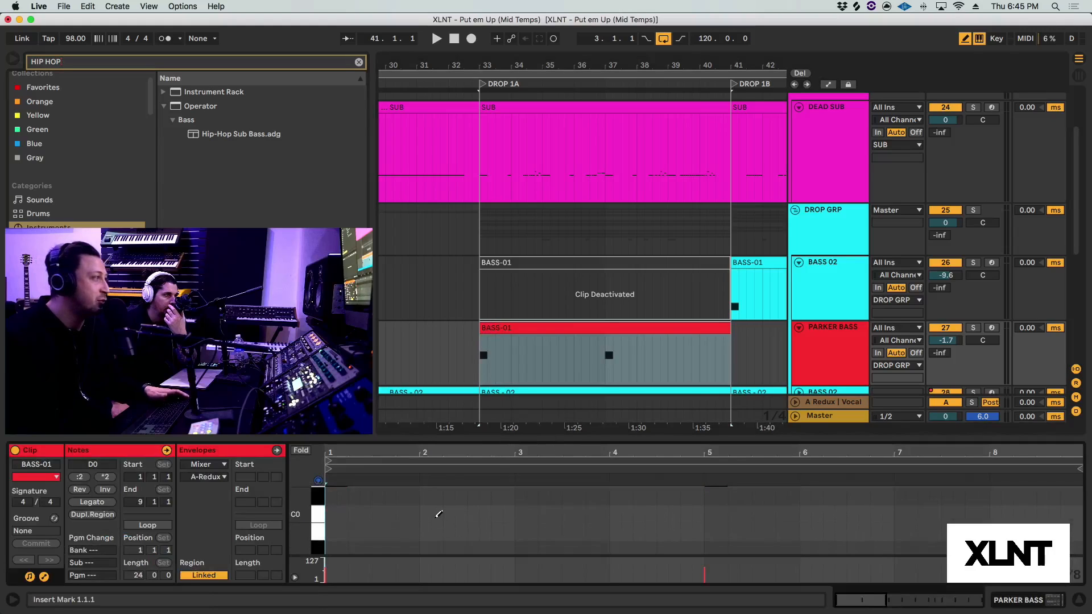
left_click(643, 325)
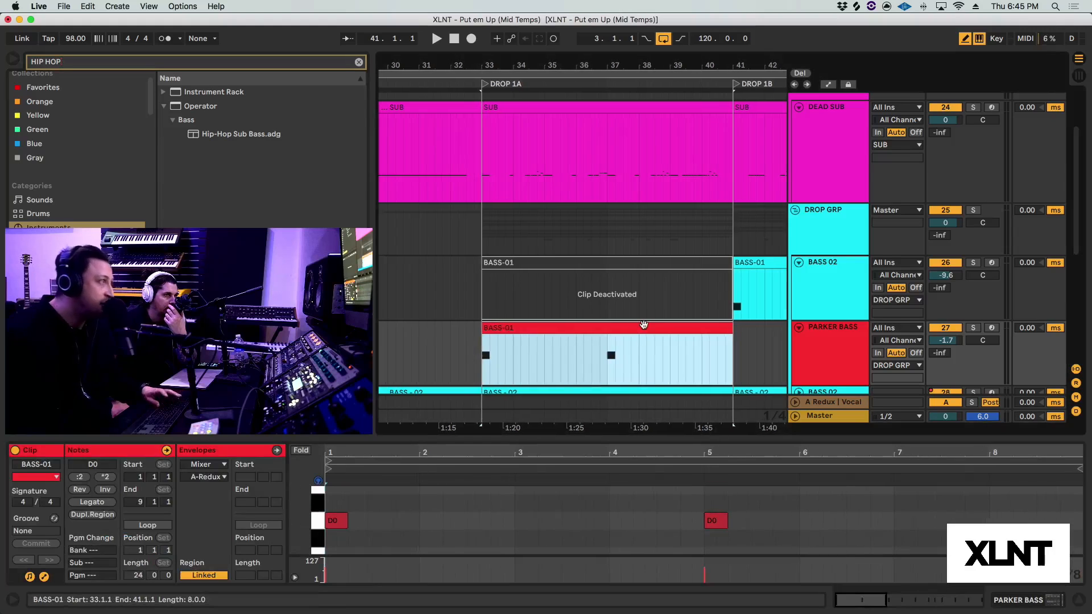
key("space")
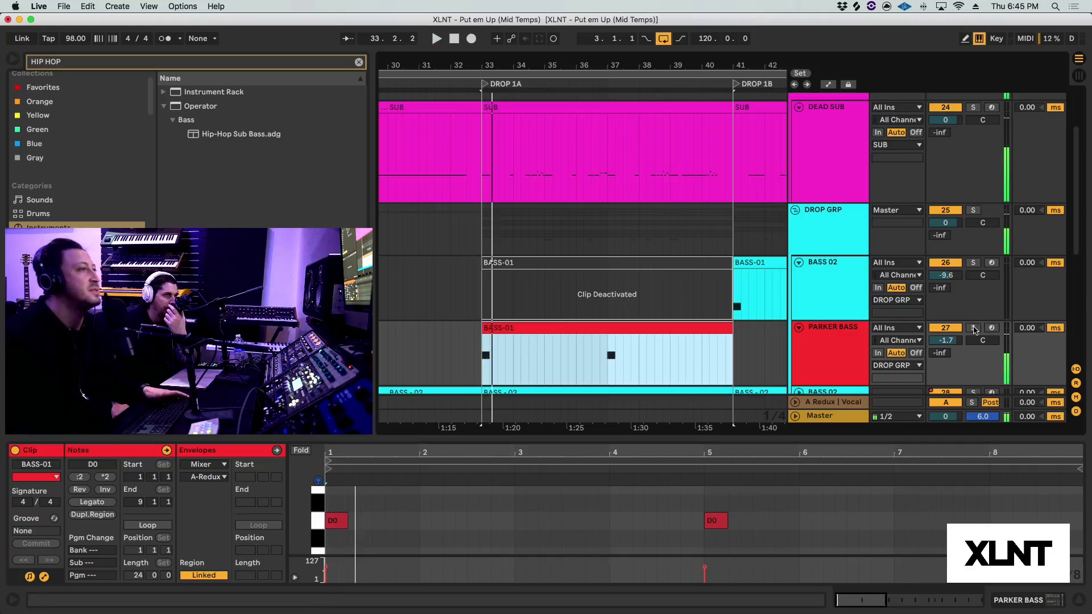
left_click(973, 328)
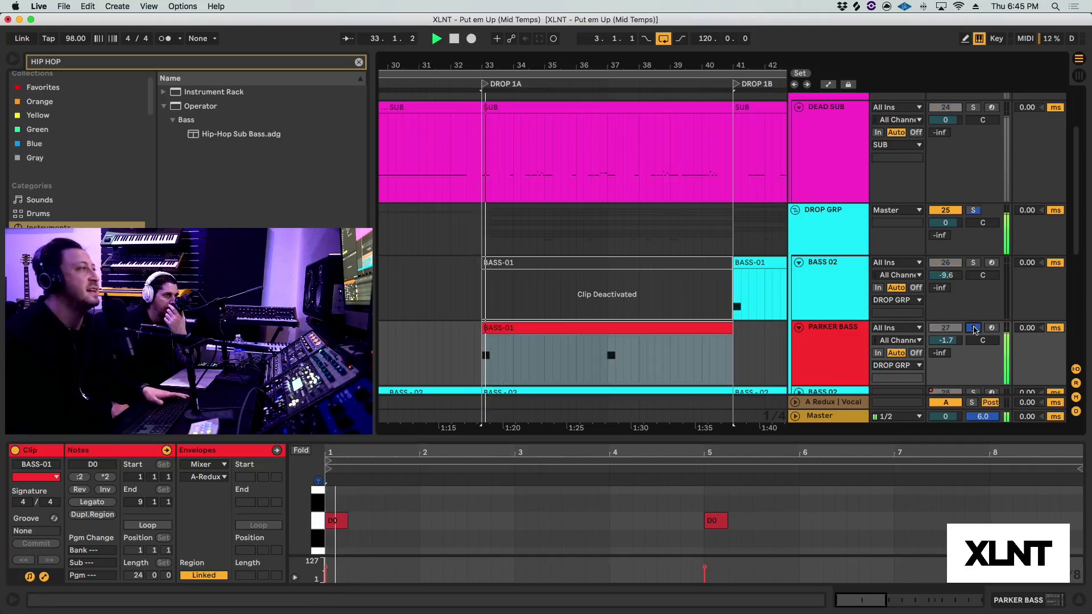
Reveal the devices inside the MIDTEMPS BUZZ rack on the PARKER BASS track and look over its chain, including the three Erosion effects.
left_click(820, 375)
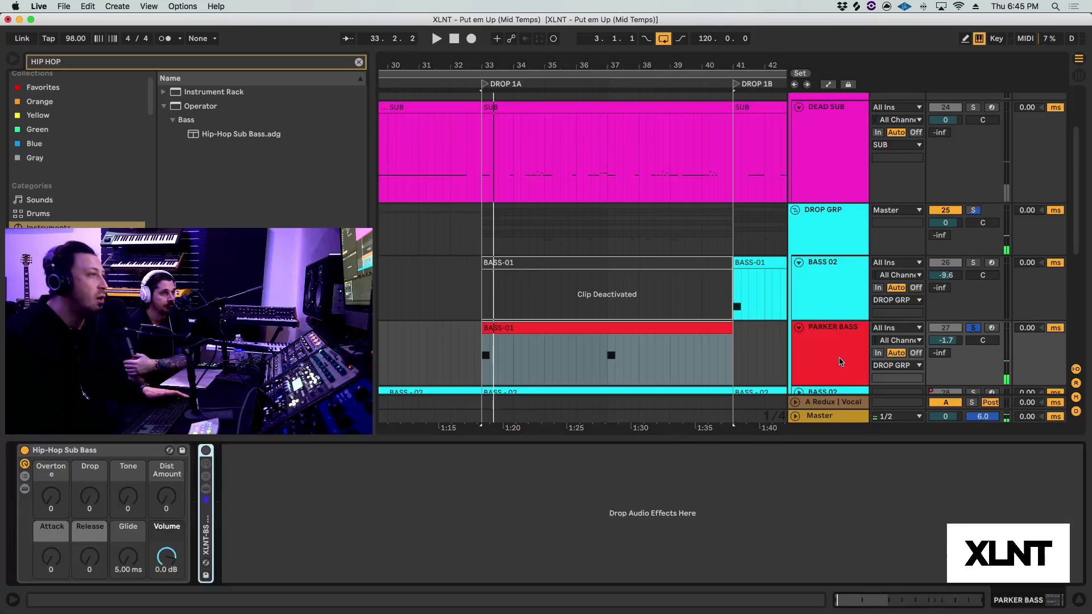
left_click(207, 521)
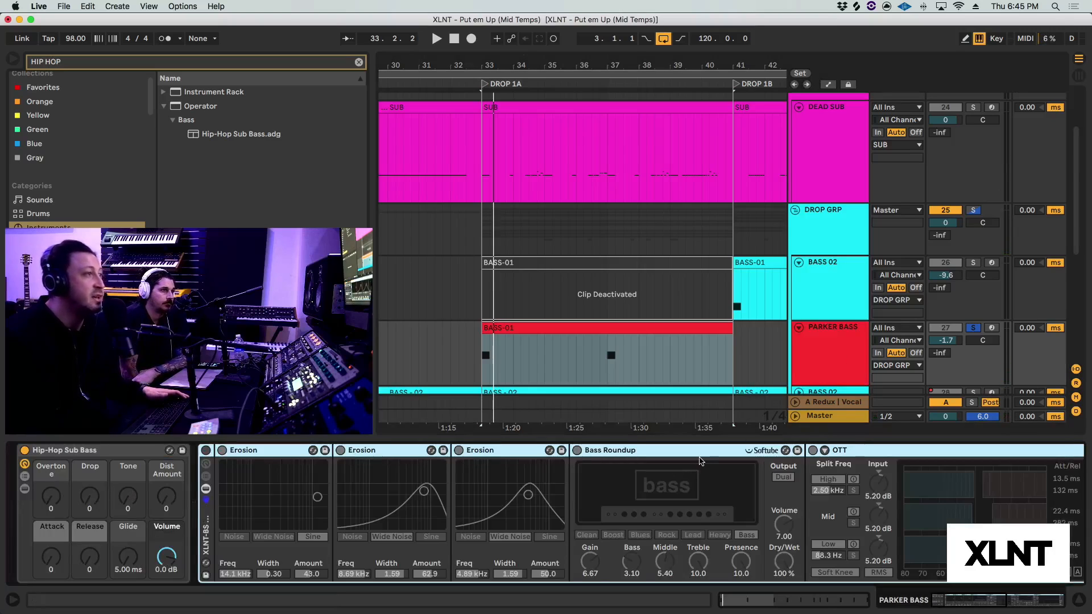
scroll(701, 461, "right", 10)
scroll(655, 461, "left", 10)
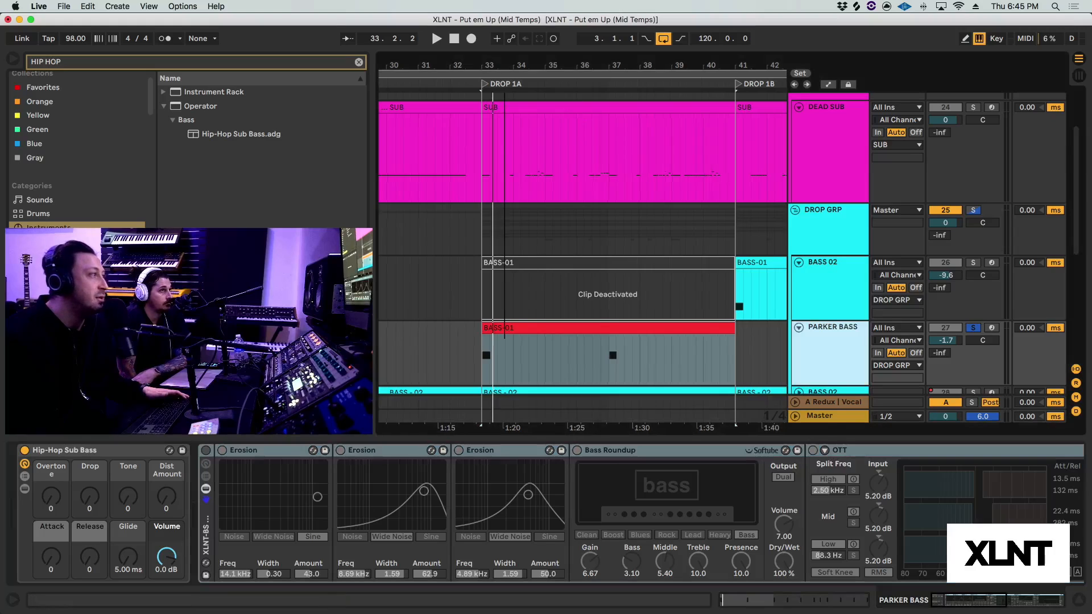
scroll(439, 414, "up", 3)
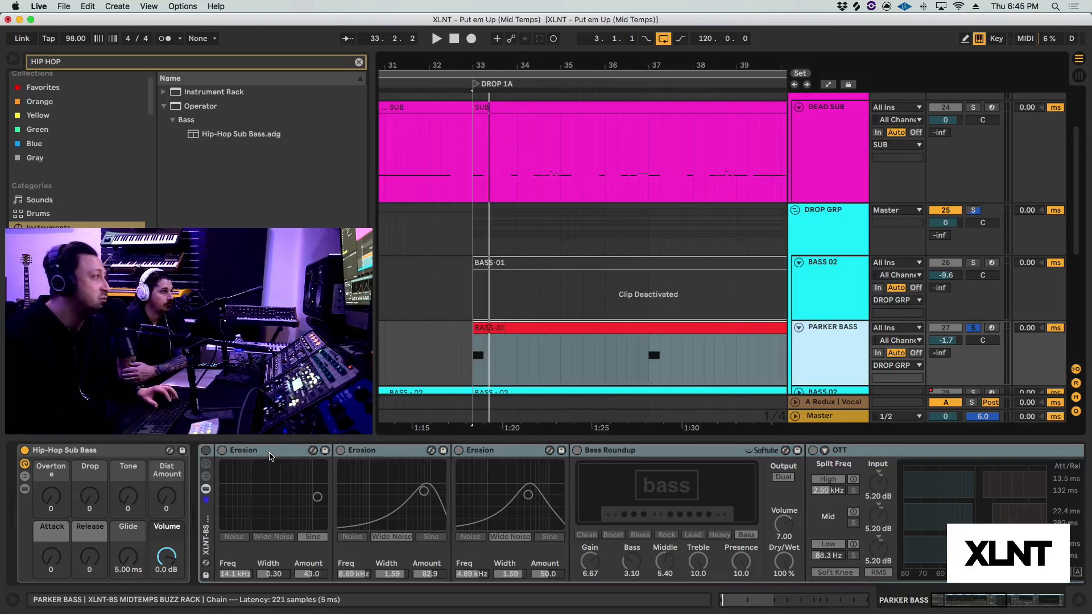
left_click(266, 451)
left_click(485, 451, "shift")
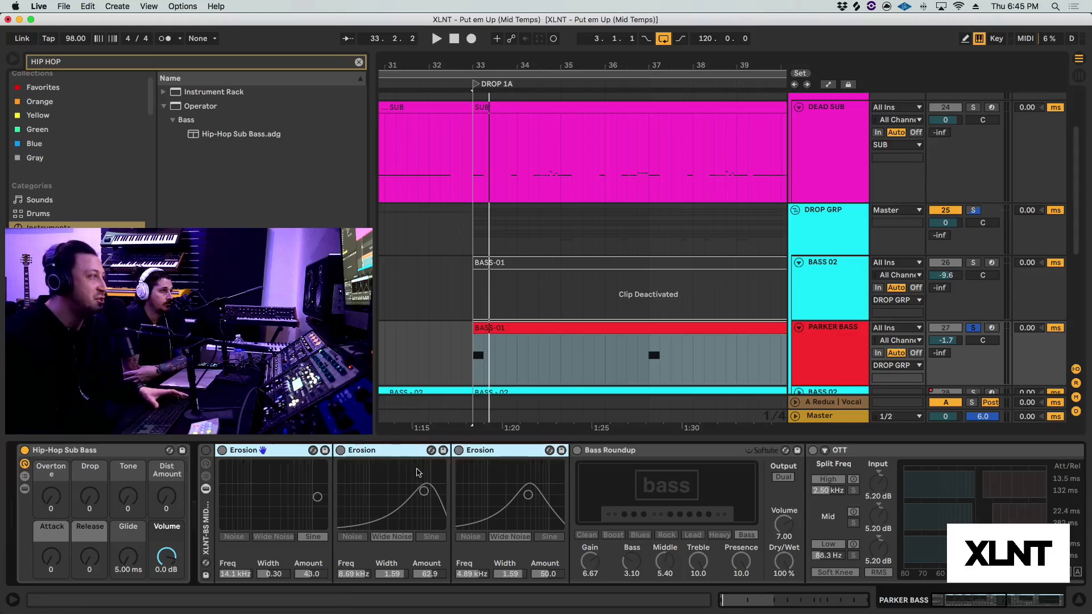
left_click(291, 453)
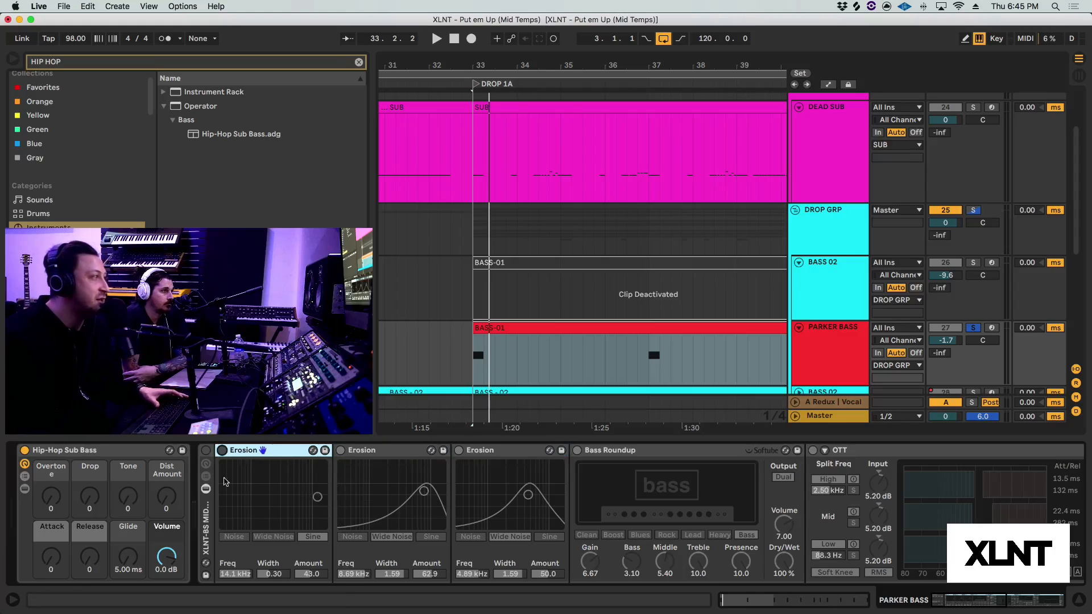
Activate the MIDTEMPS BUZZ rack and bypass the Erosion, Bass Roundup, OTT, Saturator and EQ Eight devices inside it.
left_click(206, 449)
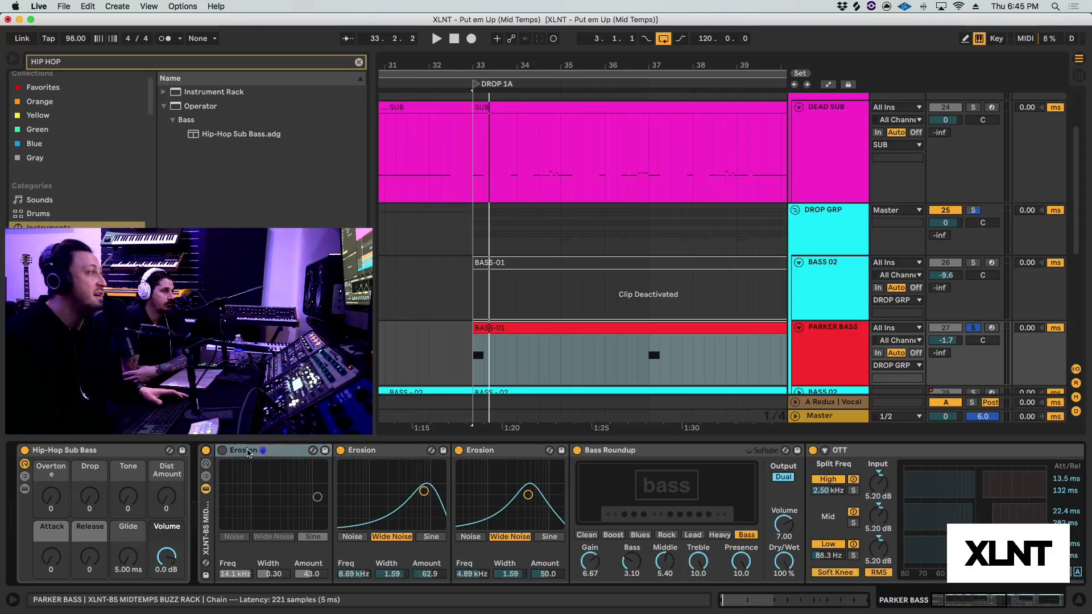
left_click(459, 450)
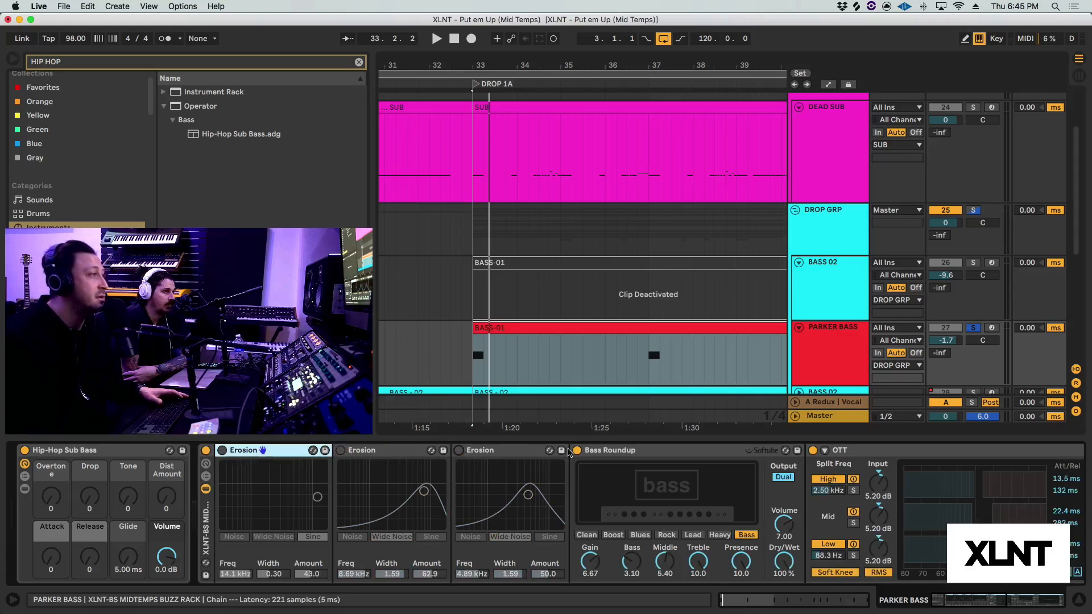
left_click(577, 450)
scroll(602, 452, "right", 5)
left_click(556, 450)
scroll(535, 450, "right", 5)
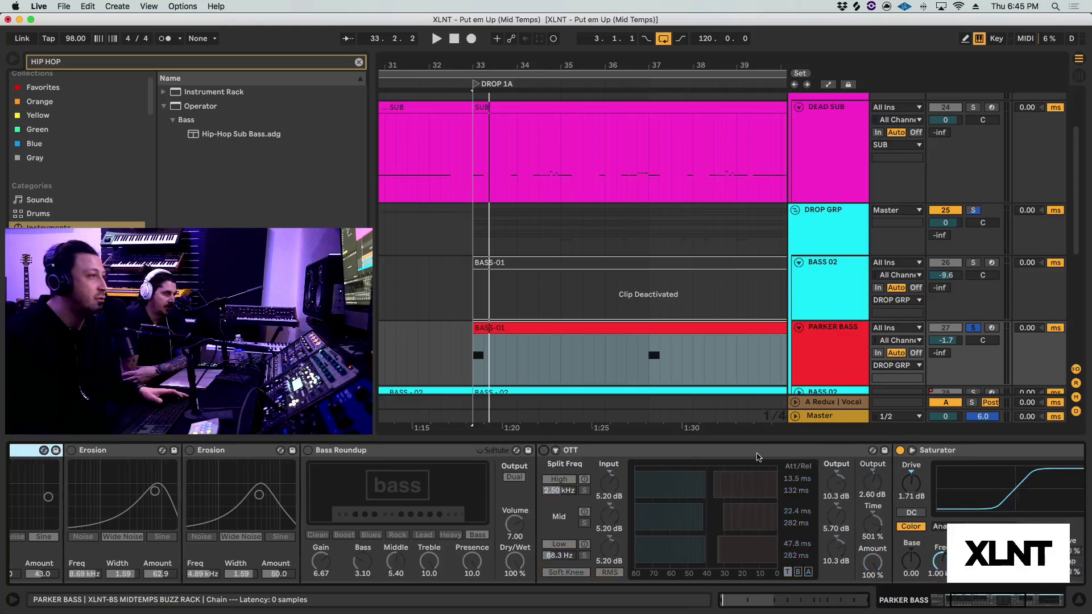
left_click(372, 450)
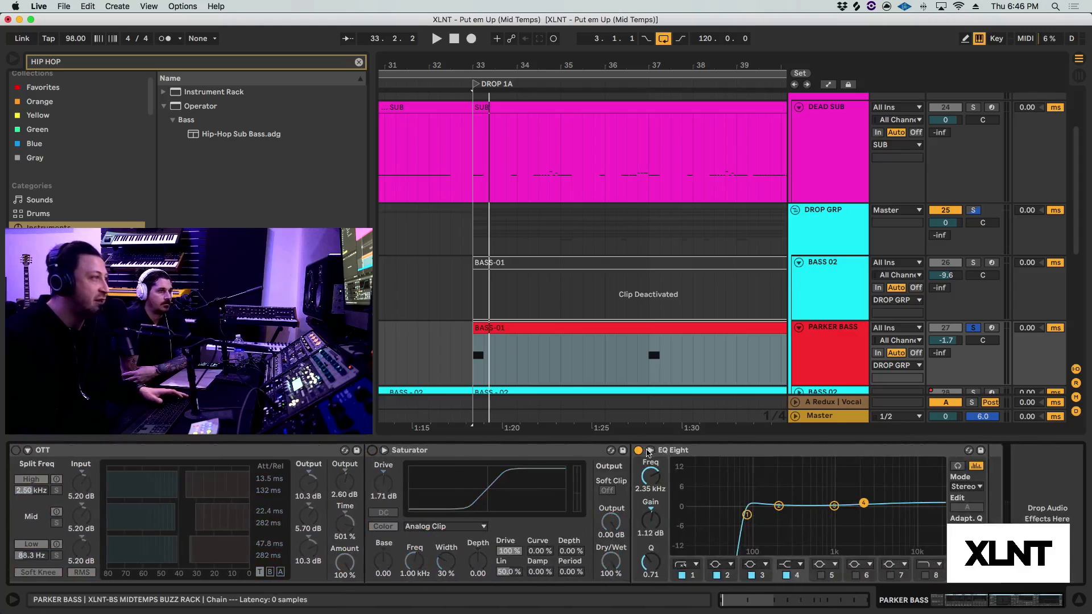
left_click(638, 450)
Switch on only the first Erosion in the rack and play the DROP 1A bass clip through it.
scroll(647, 472, "left", 10)
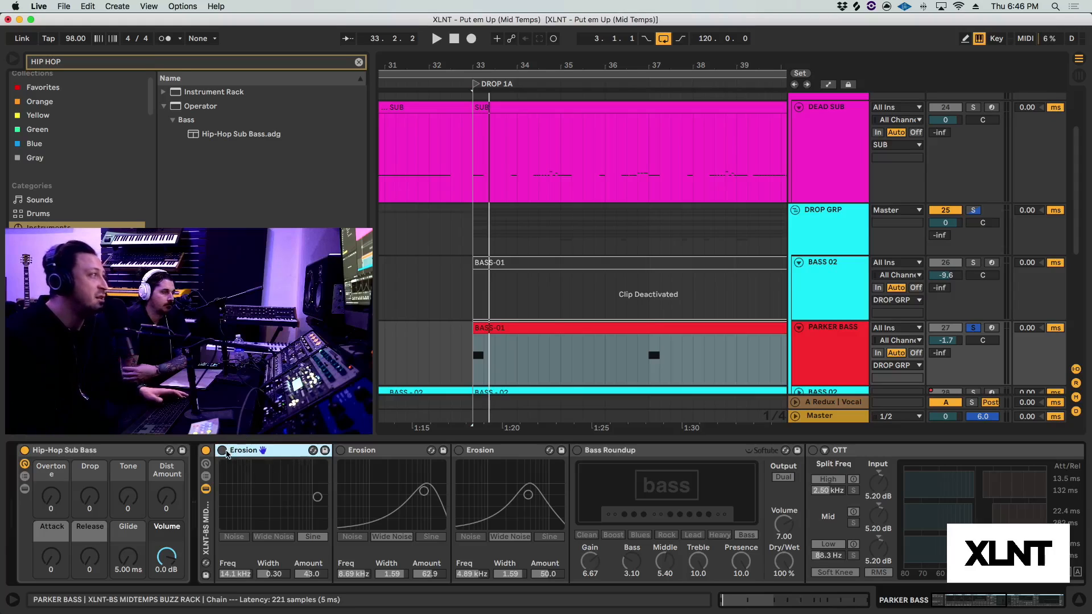
left_click(222, 451)
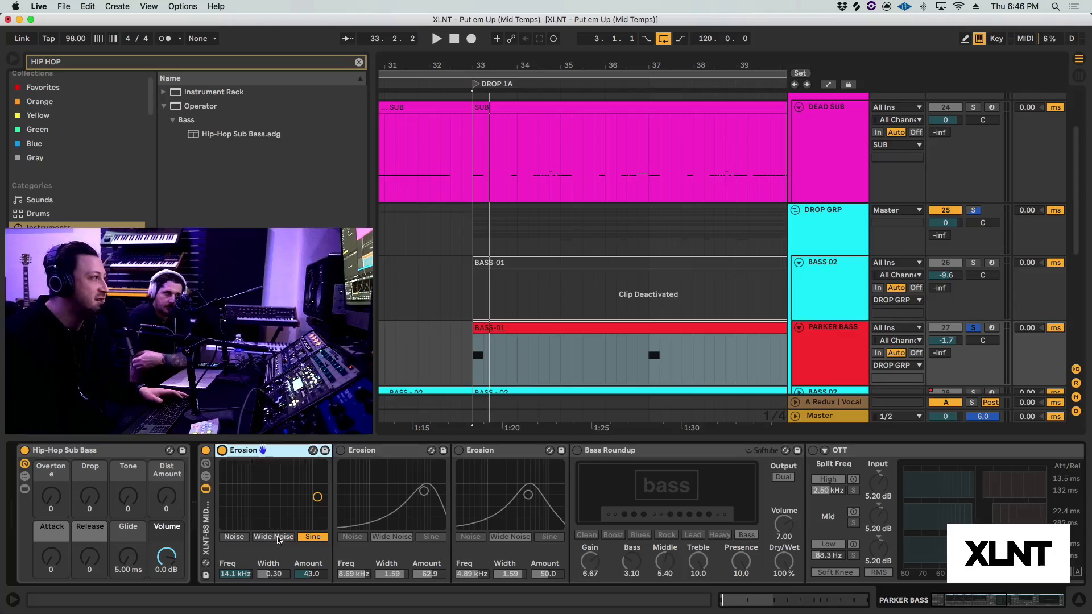
key("space")
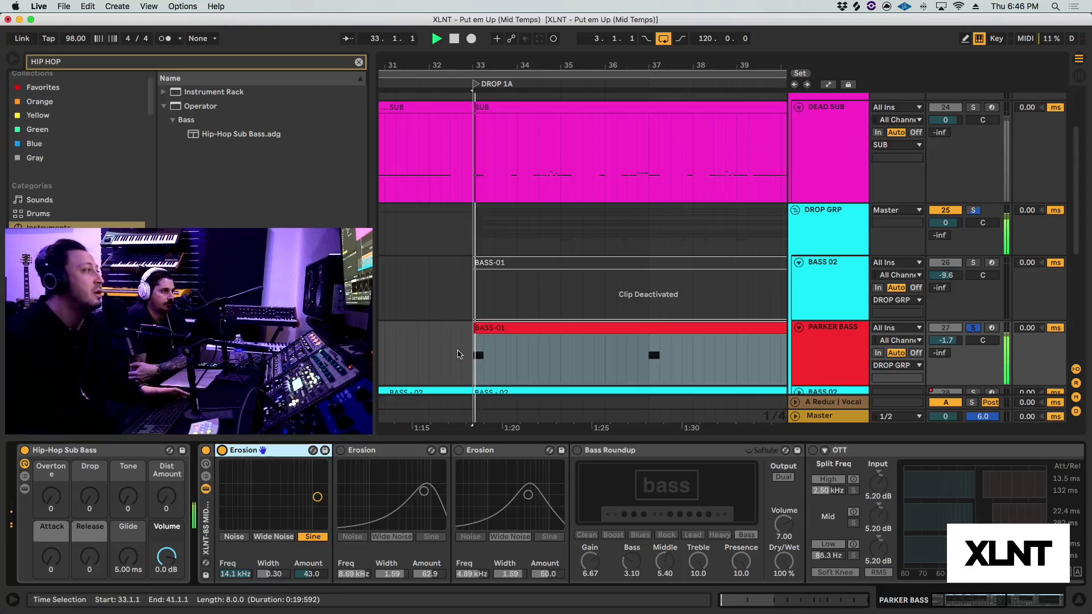
Replay the opening note of BASS-01 several times to hear the first Erosion's sine setting on its own.
key("space")
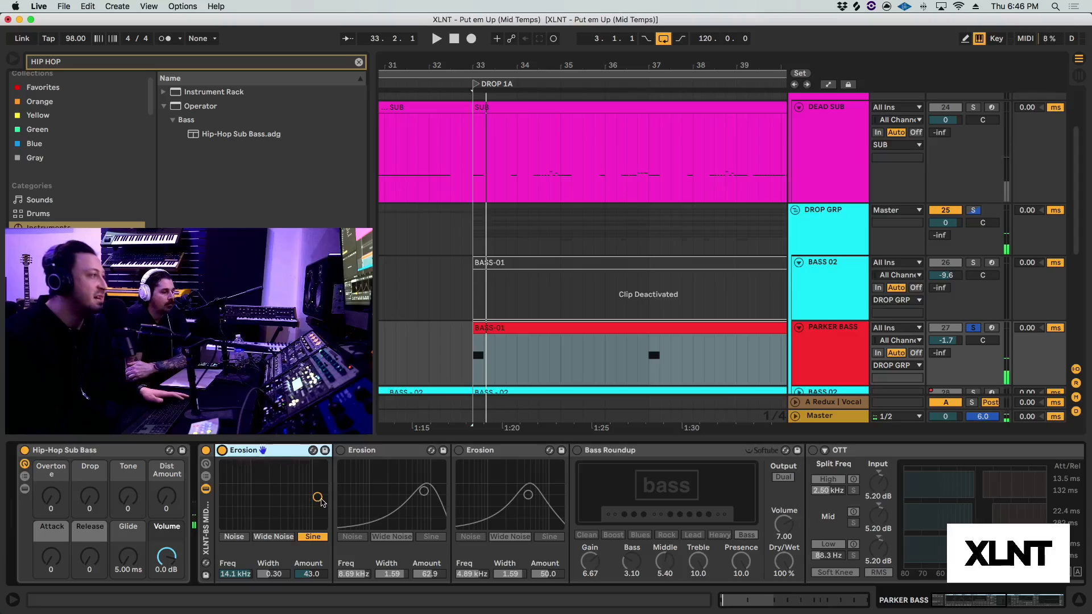
key("space")
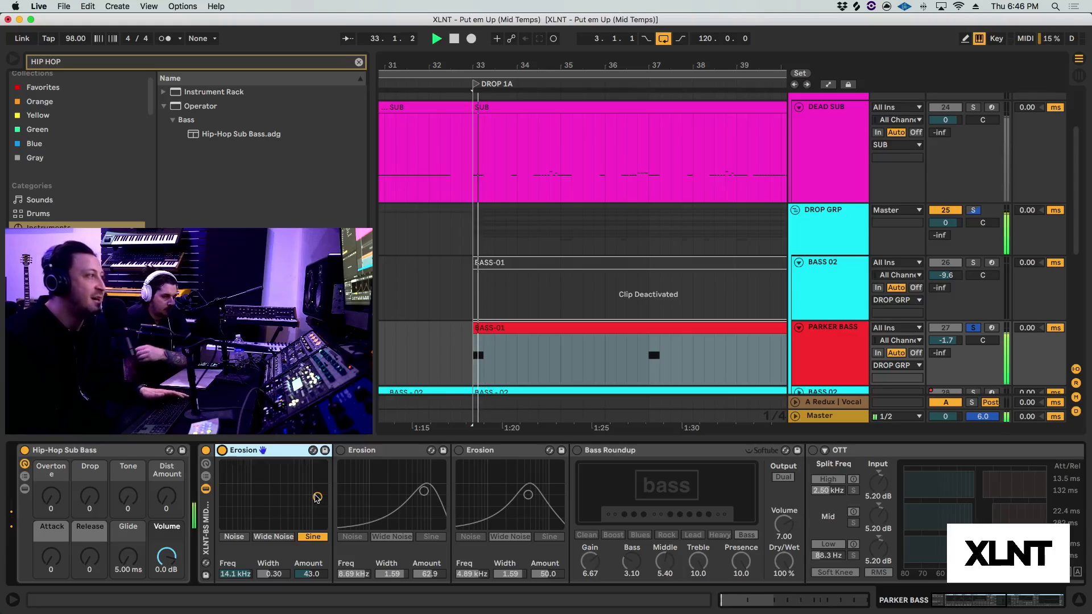
key("space")
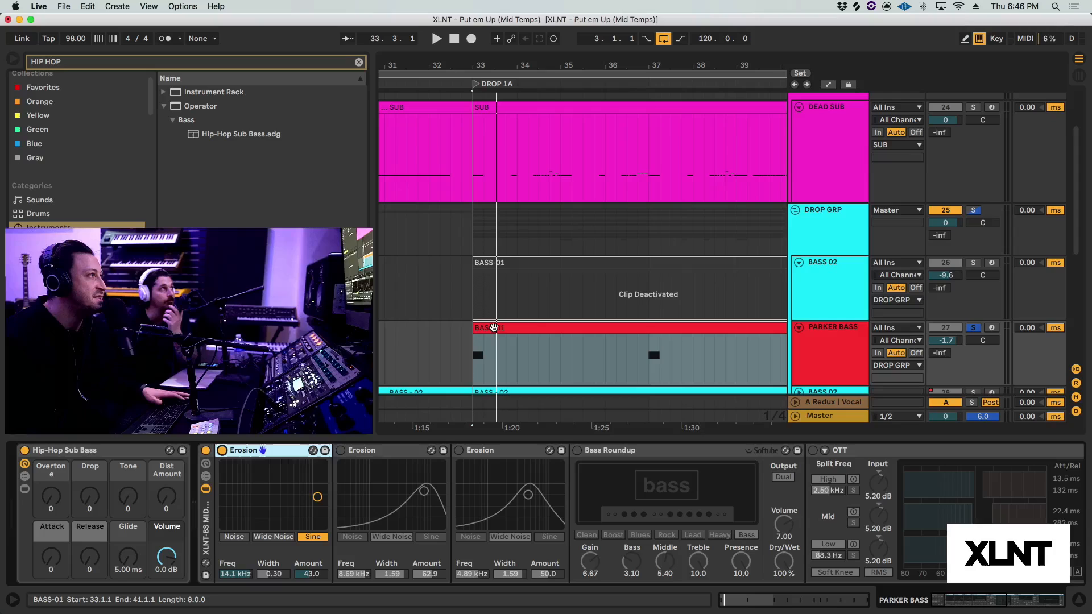
key("space")
key("space")
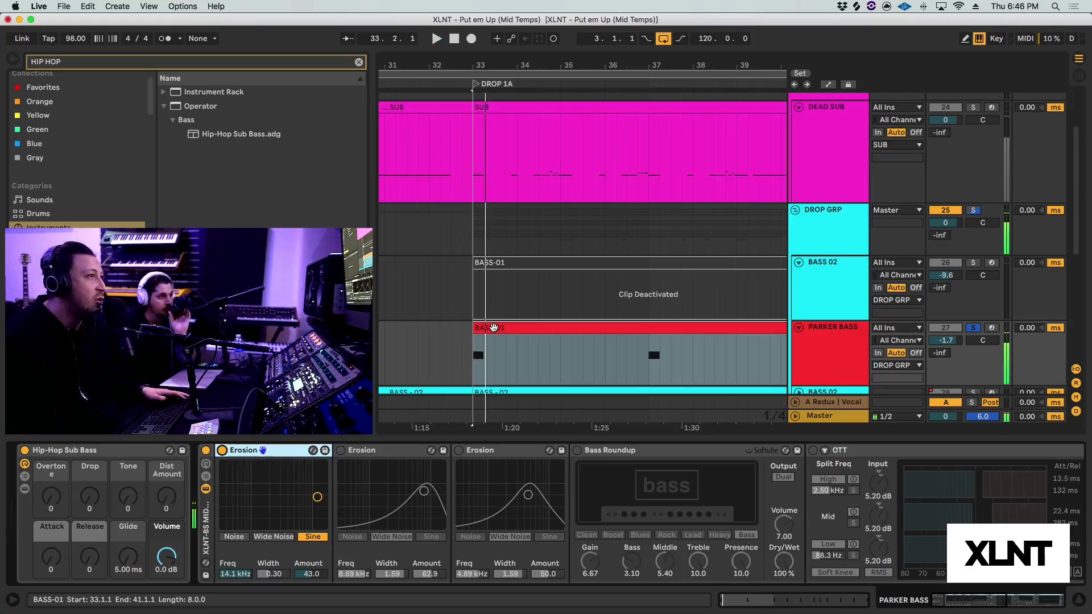
left_click(493, 328)
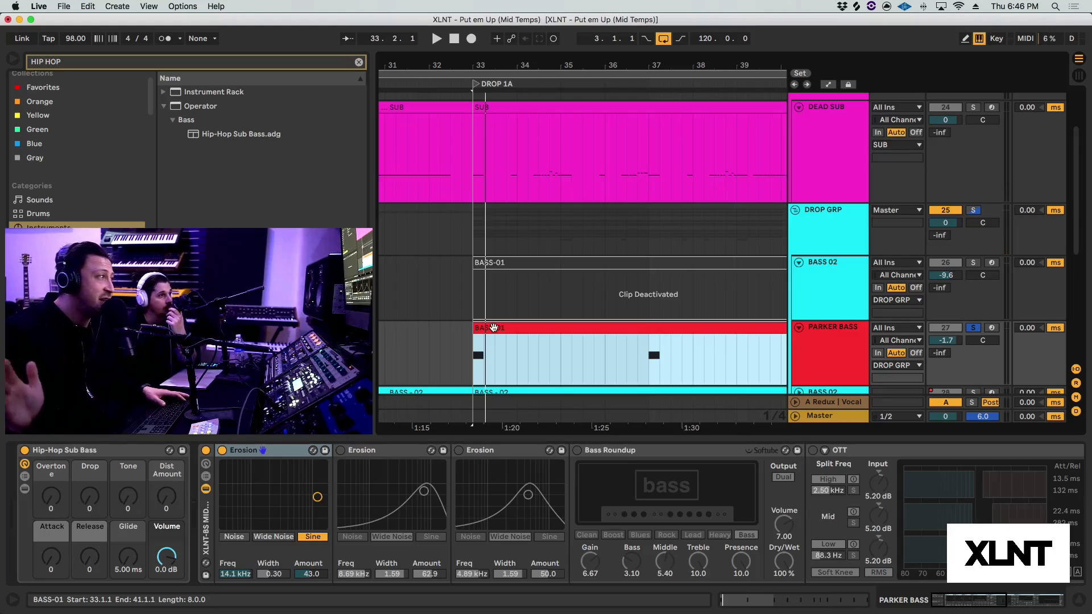
key("space")
key("space")
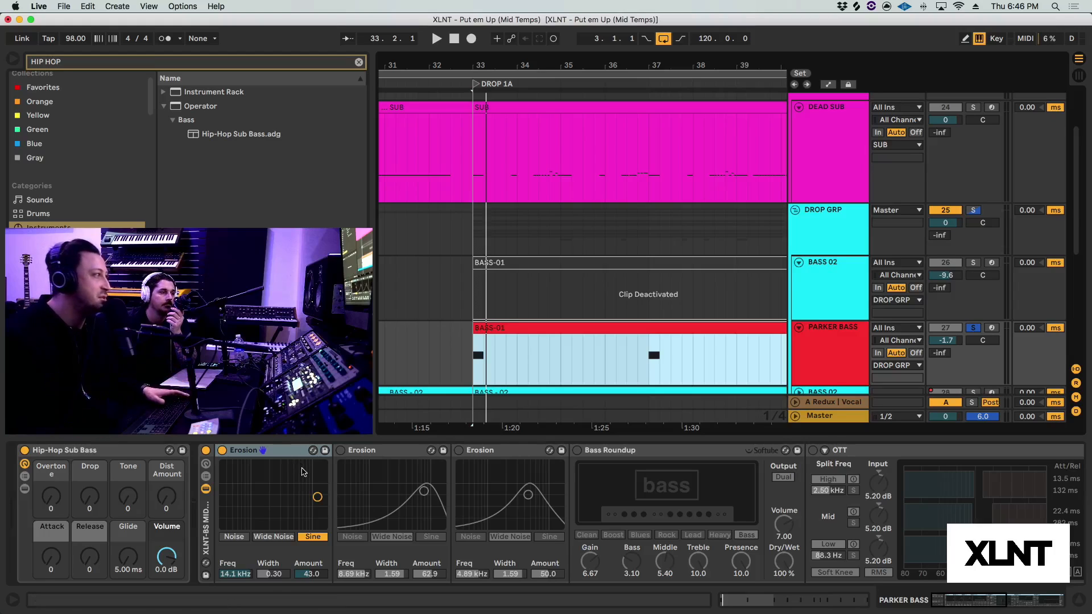
Switch on the second Erosion in the rack and play the bass through both Erosions.
left_click(367, 453)
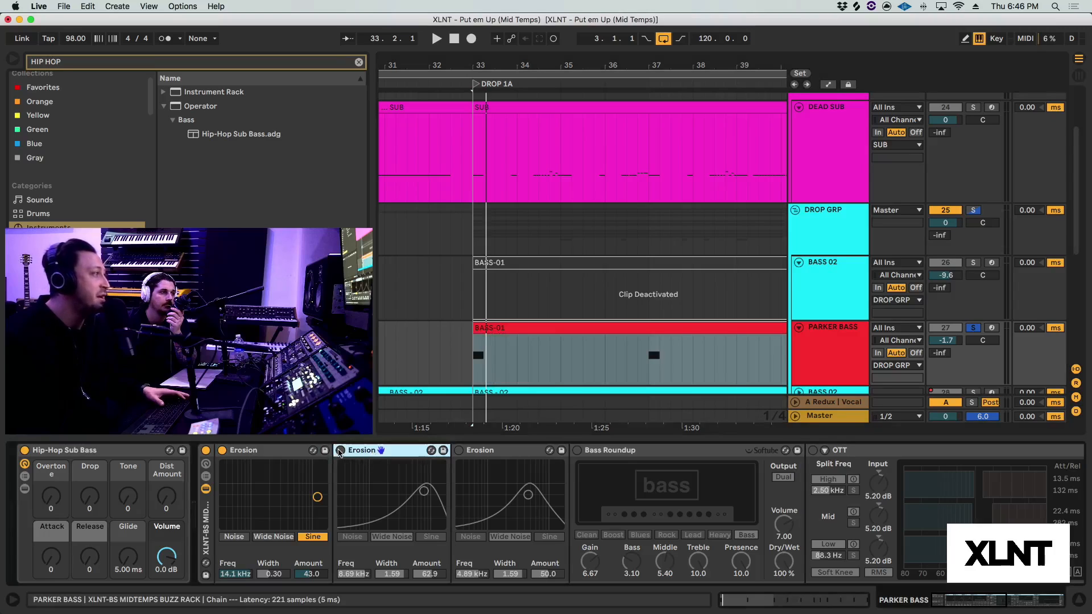
left_click(340, 451)
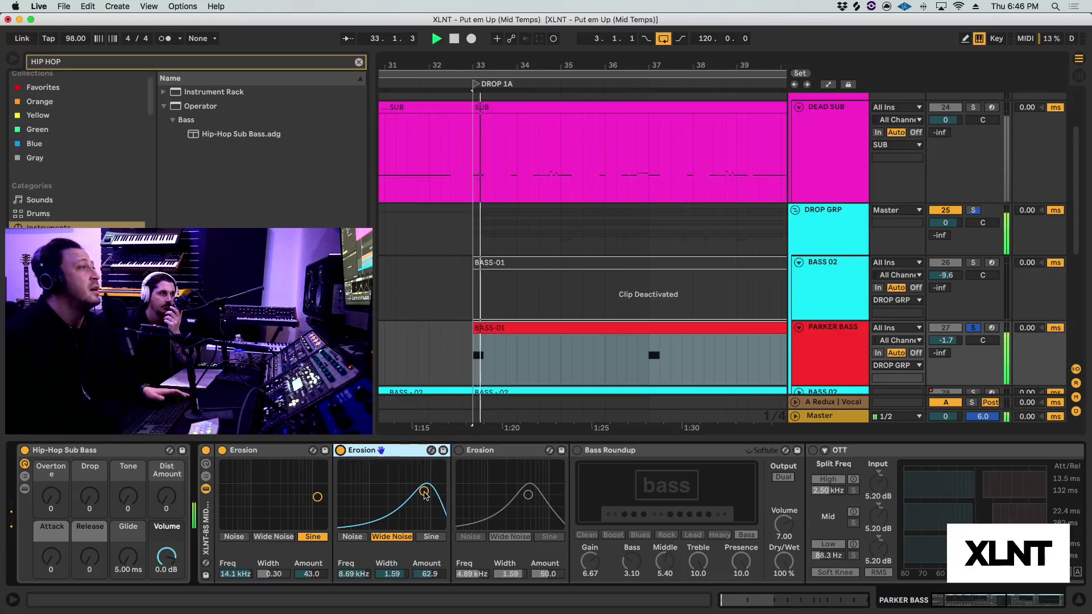
key("space")
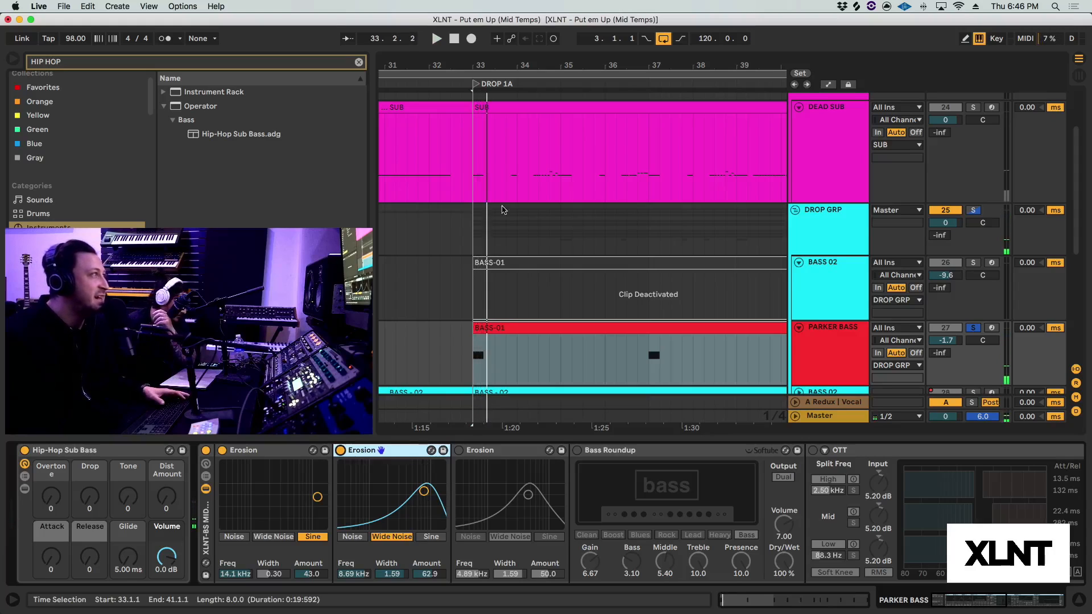
Lengthen the first D0 note of BASS-01 to a full bar, return to the PARKER BASS devices and play it.
left_click_drag(481, 63, 481, 64)
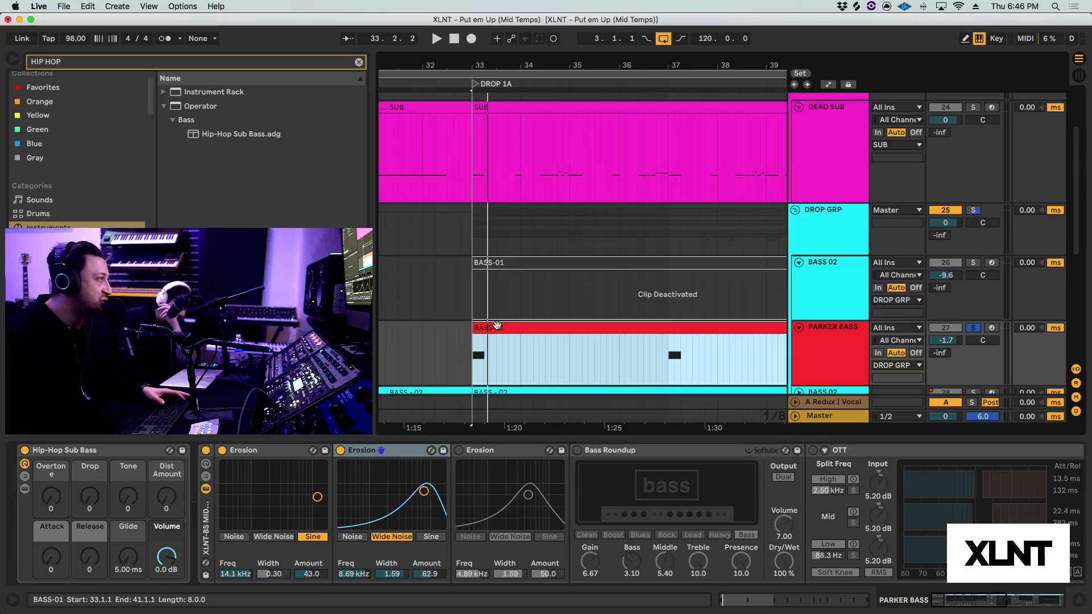
double_click(497, 328)
left_click_drag(346, 521, 419, 521)
left_click(532, 340)
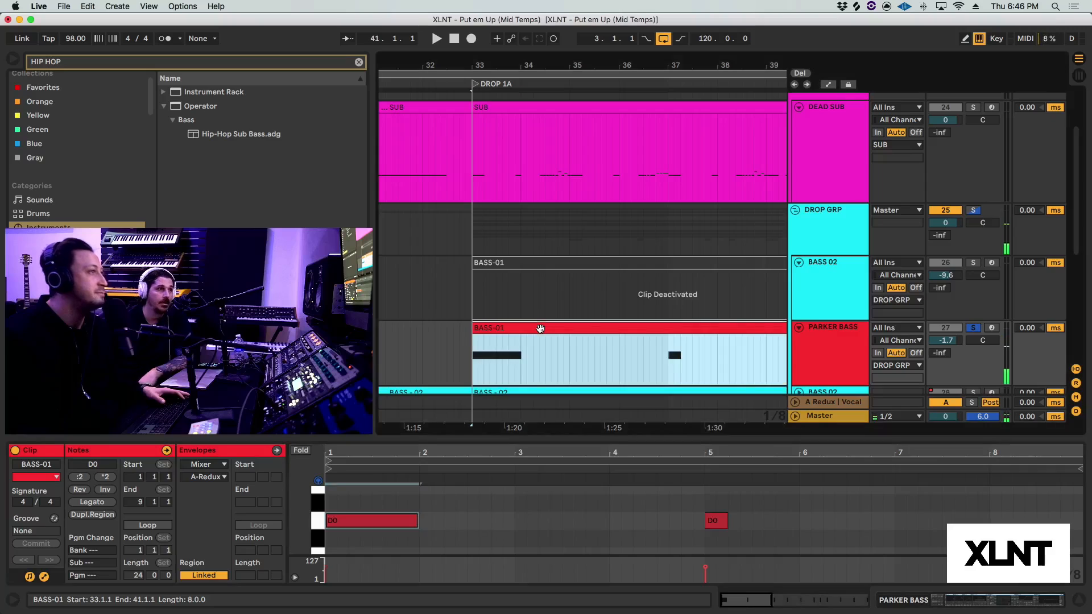
left_click(810, 347)
key("space")
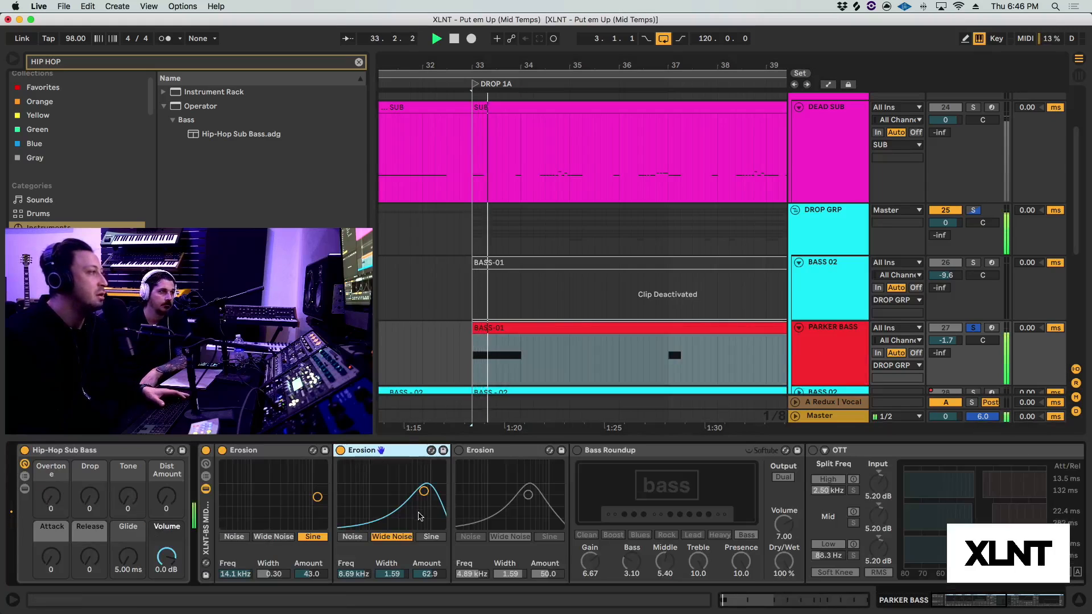
Adjust the second Erosion during playback to a frequency of 7.03 kHz and an amount of 77.4.
left_click(698, 362)
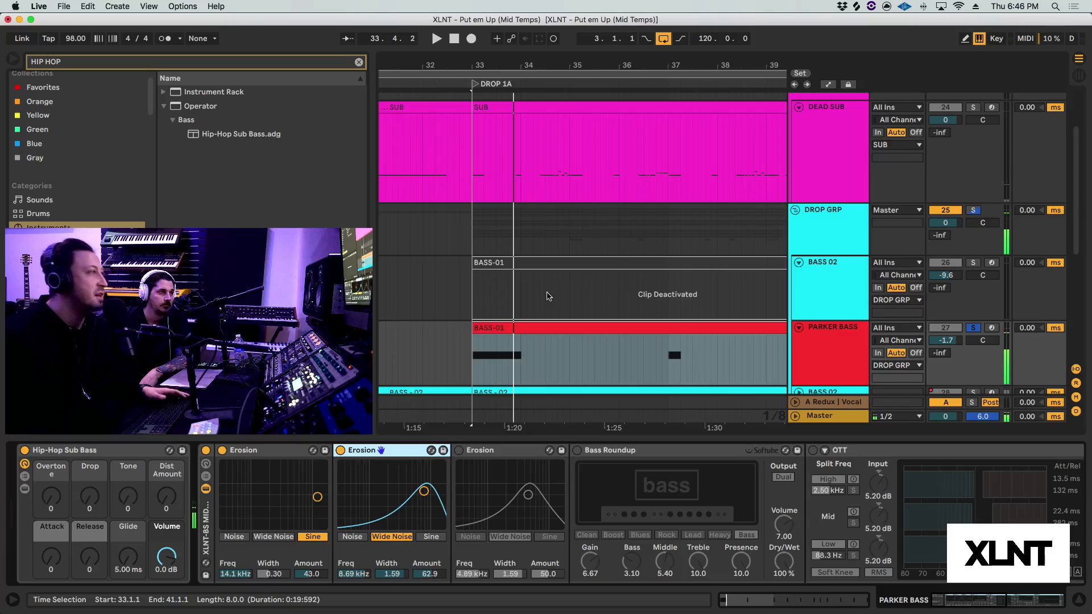
left_click(513, 362)
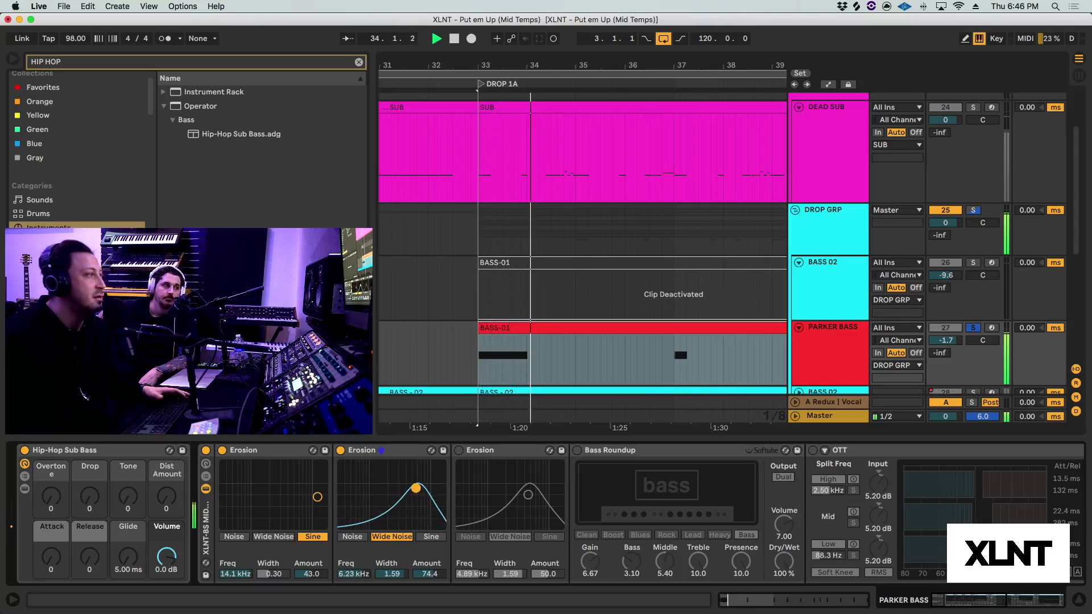
left_click_drag(420, 488, 419, 487)
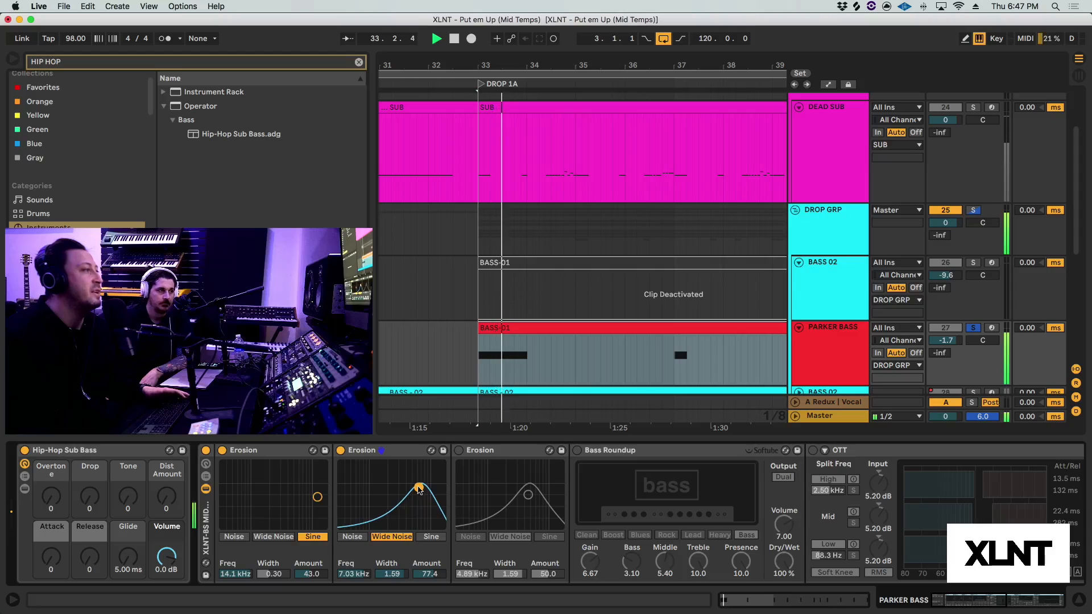
Switch on the third Erosion in the rack and play the bass through all three Erosions.
left_click(459, 451)
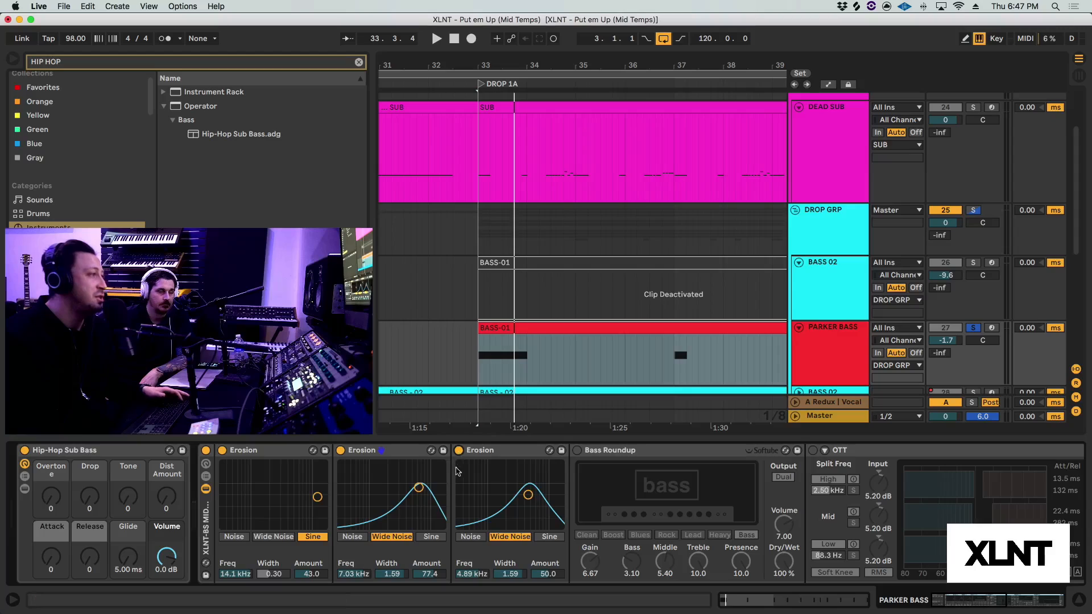
key("space")
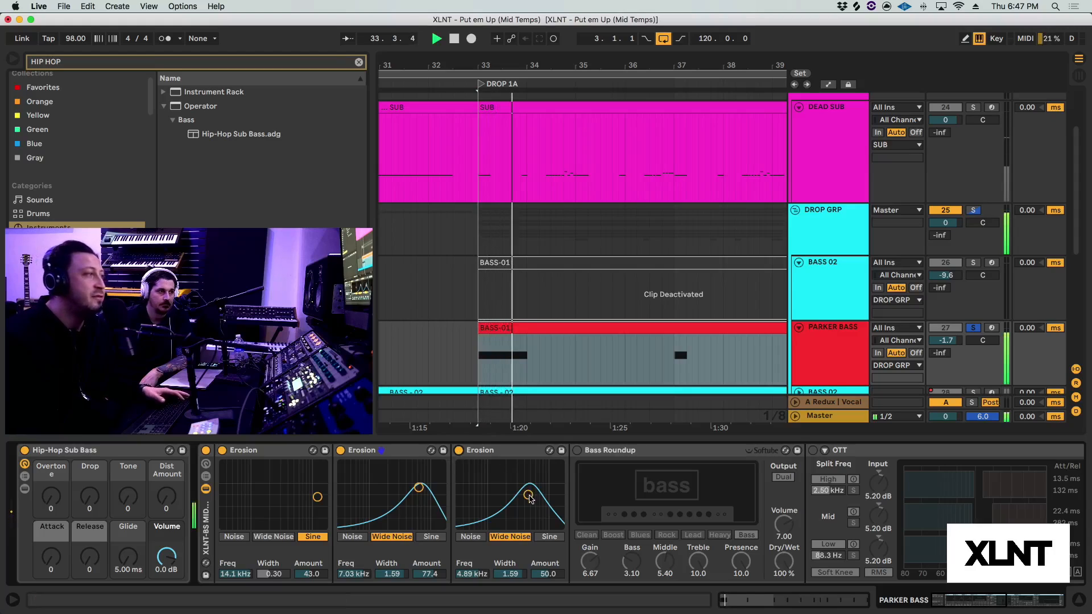
key("space")
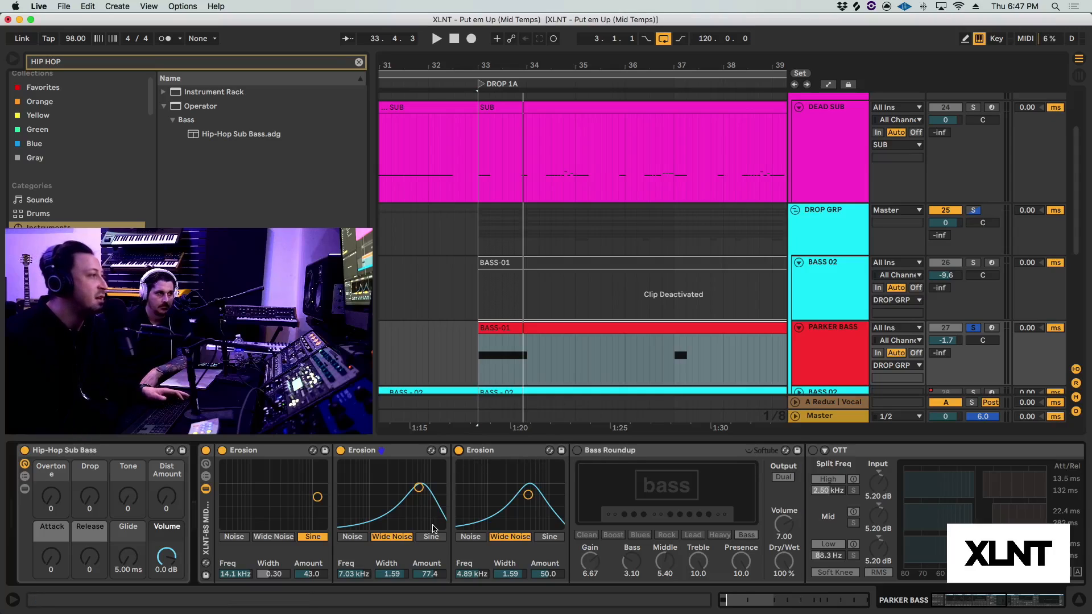
Try the second Erosion's Amount at 200 during playback and settle it at 115.
key("space")
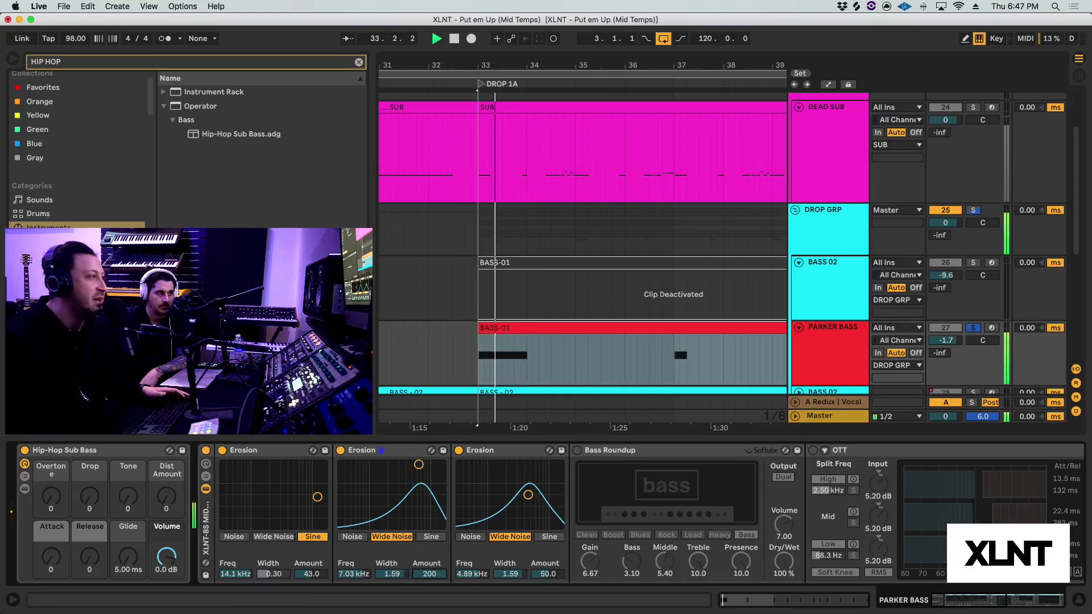
left_click_drag(441, 578, 441, 546)
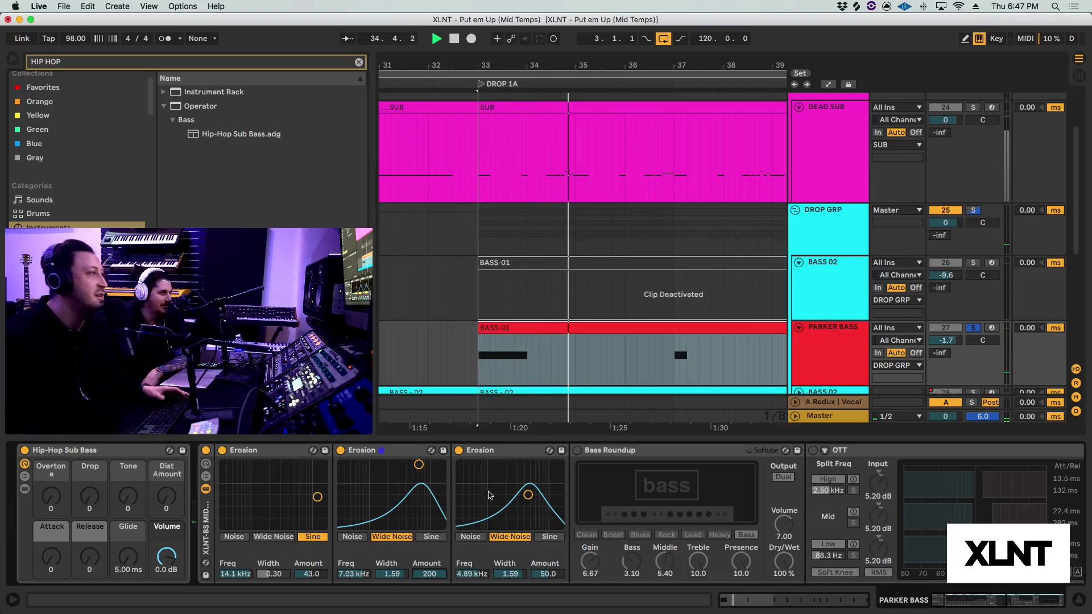
key("space")
key("space")
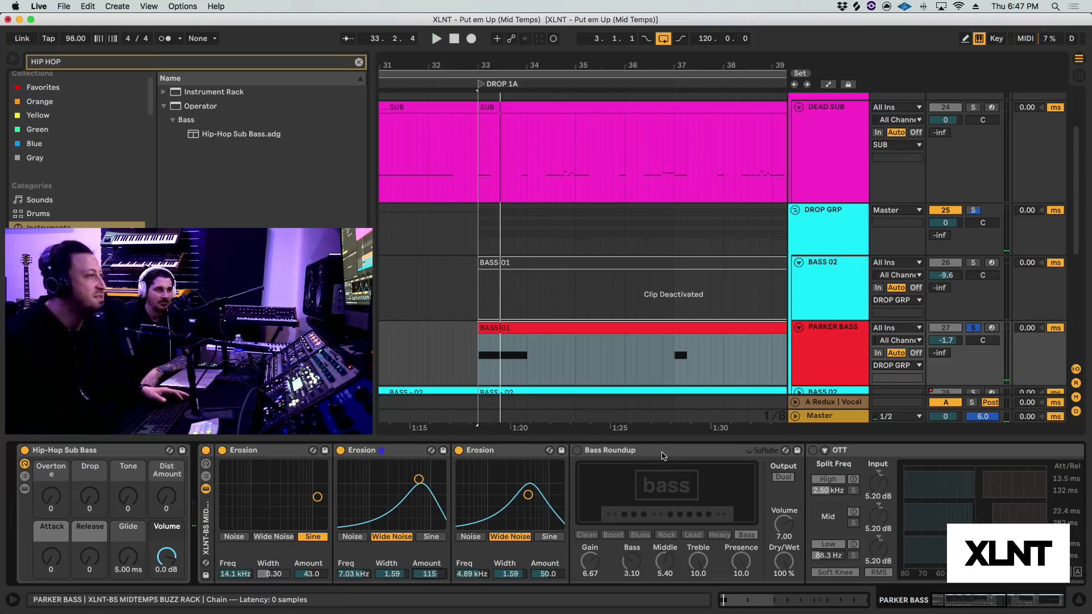
Switch on the Bass Roundup amp after the three Erosions and play the bass through it.
scroll(664, 456, "right", 1)
scroll(663, 456, "right", 3)
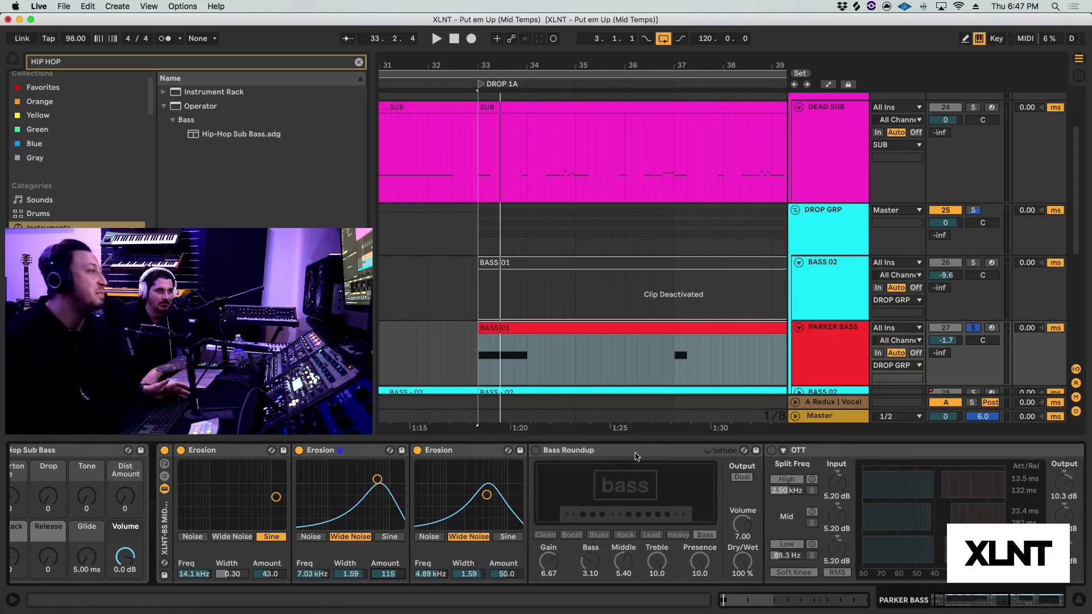
left_click(636, 453)
left_click(536, 451)
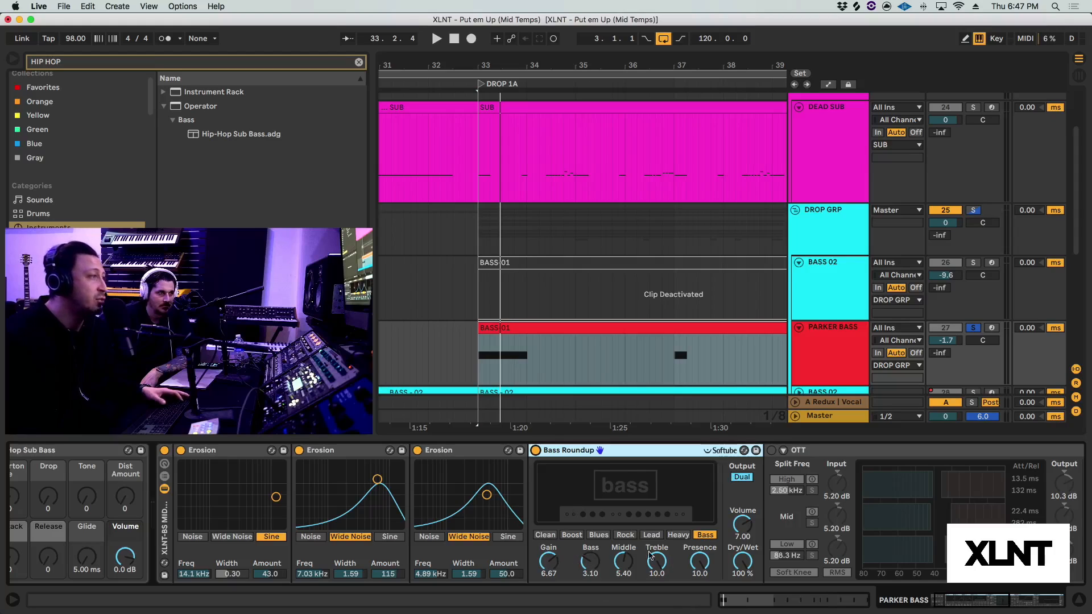
key("space")
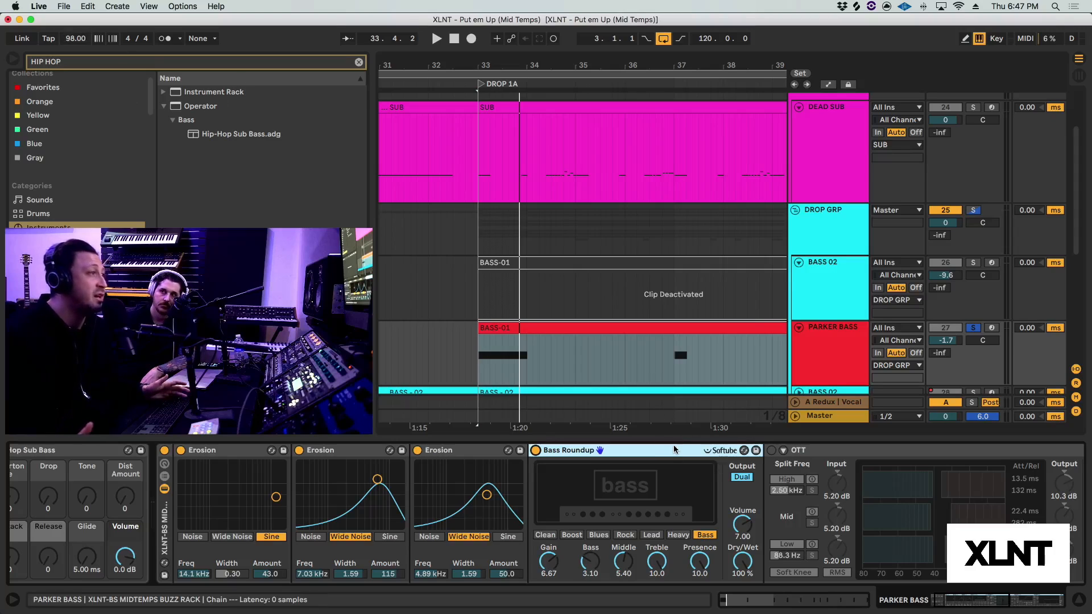
Compare Bass Roundup's Mono output with Dual while playing the bass, ending on Dual.
scroll(683, 458, "left", 2)
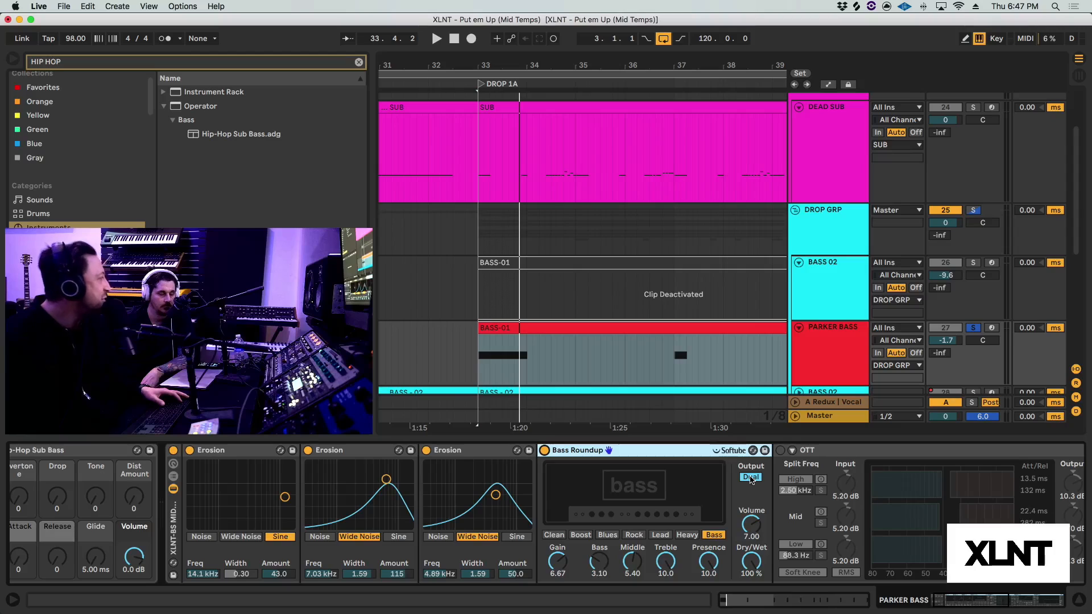
left_click(750, 478)
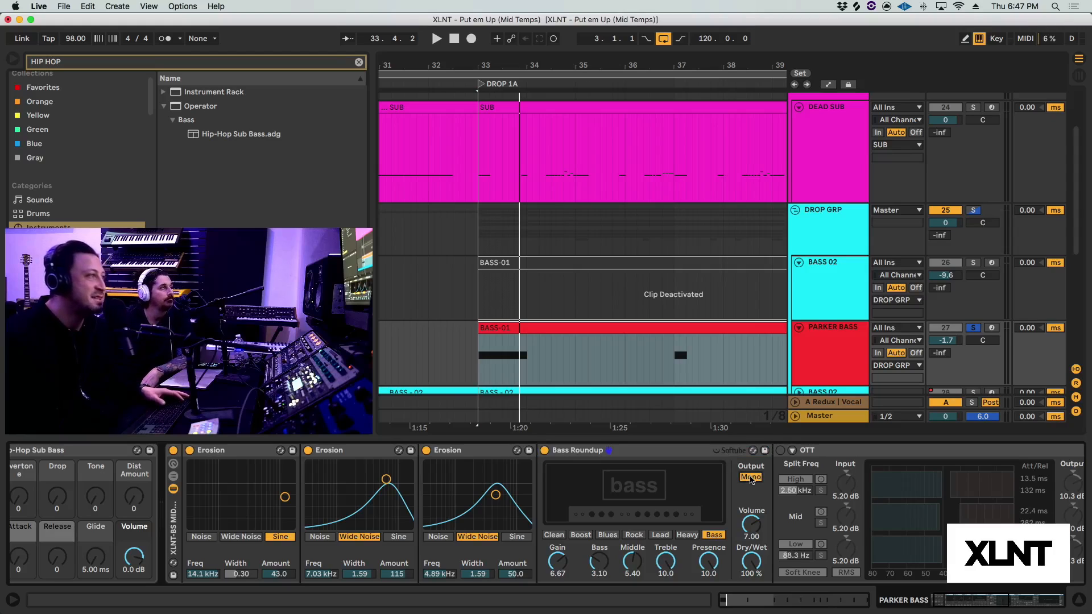
key("space")
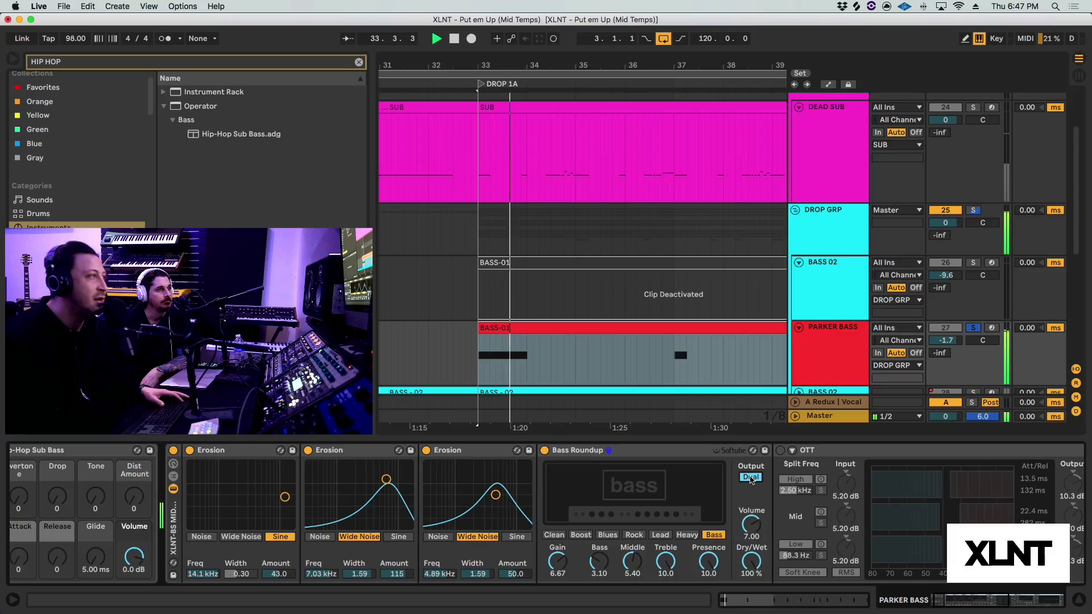
left_click(750, 478)
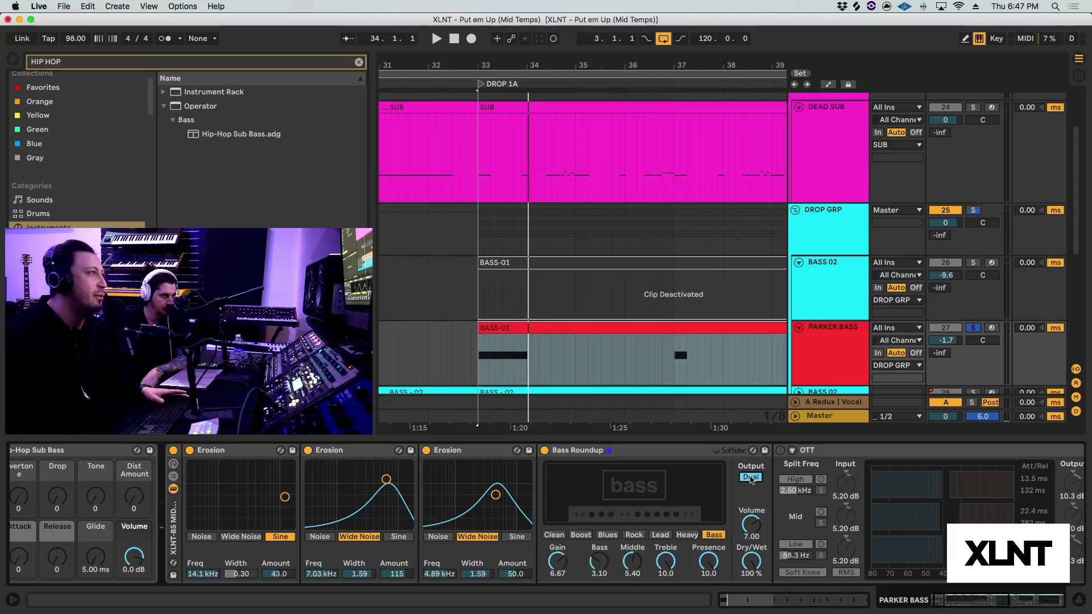
Select the BASS-01 clip and play it again through the three Erosions and Bass Roundup.
left_click(596, 382)
scroll(574, 228, "left", 2)
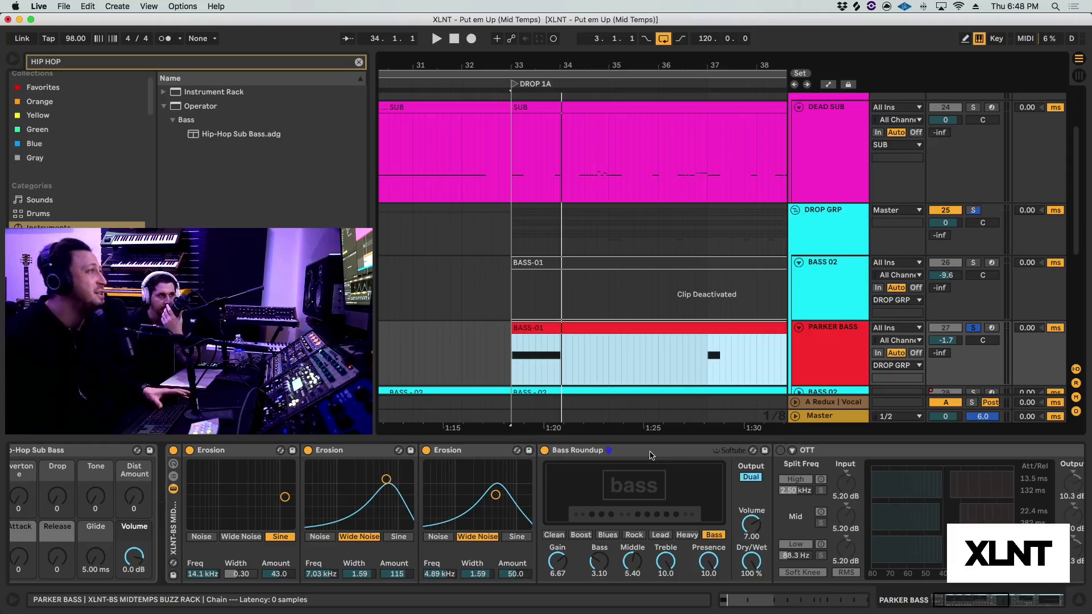
key("space")
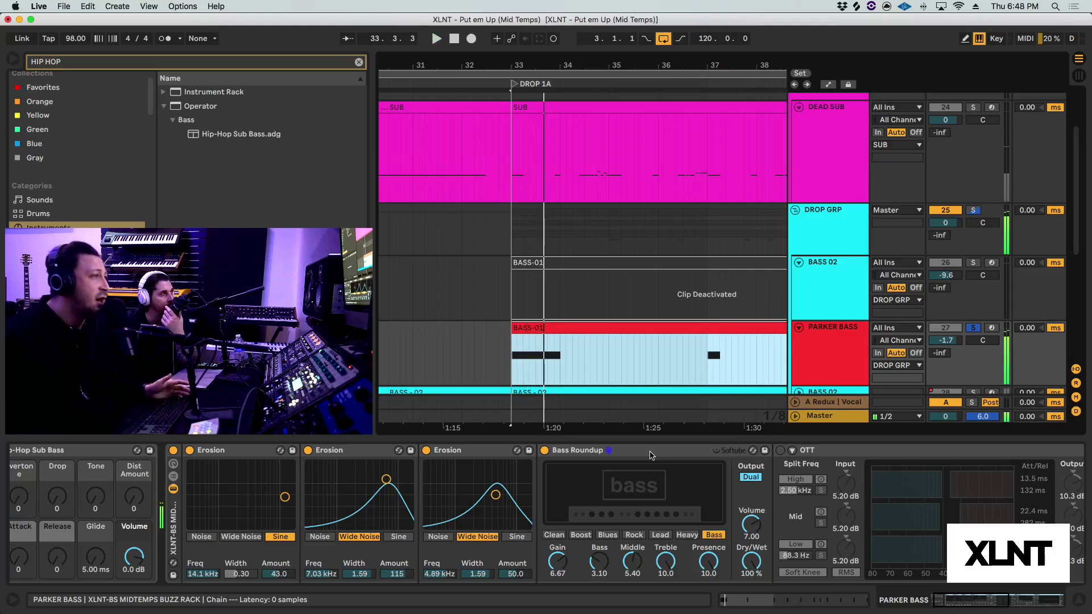
Switch on the OTT in the rack and lower the PARKER BASS track volume to -3.2 dB after playing the bass through it.
left_click(654, 451)
scroll(654, 451, "right", 5)
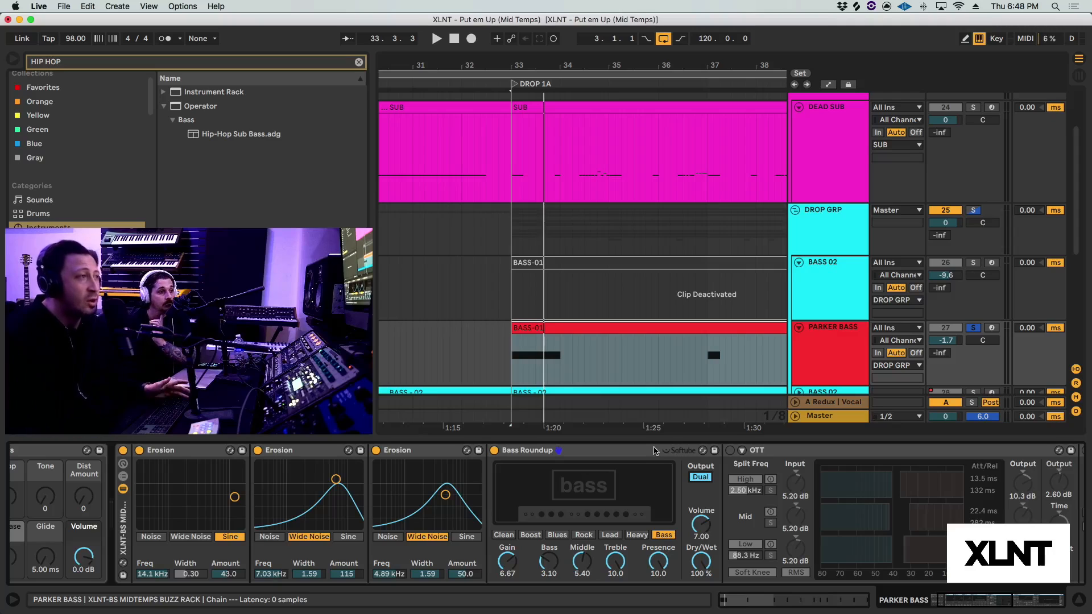
scroll(654, 451, "right", 10)
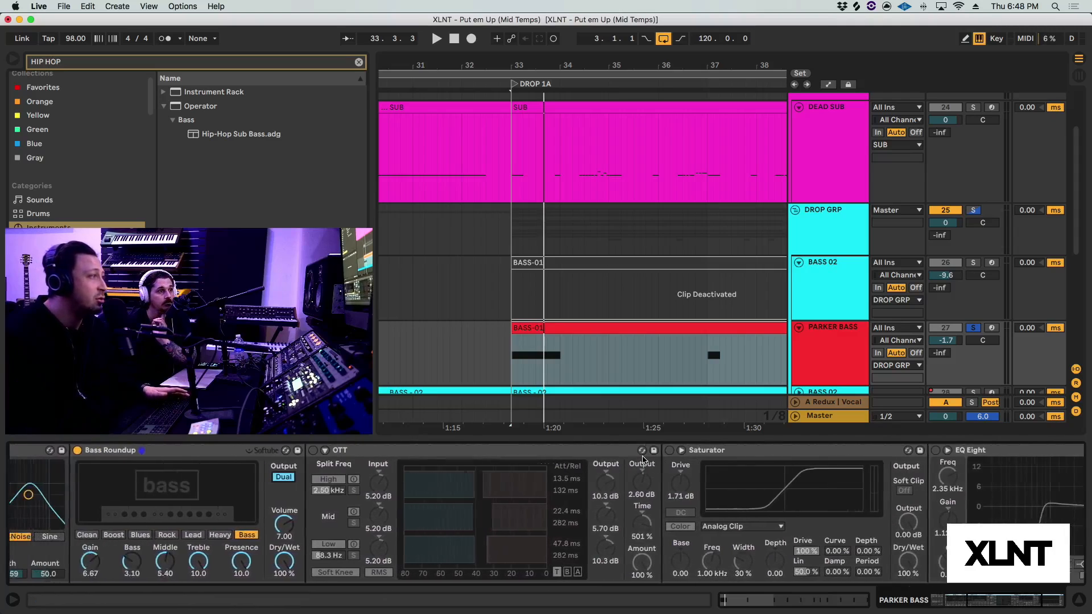
scroll(642, 459, "left", 3)
left_click(380, 450)
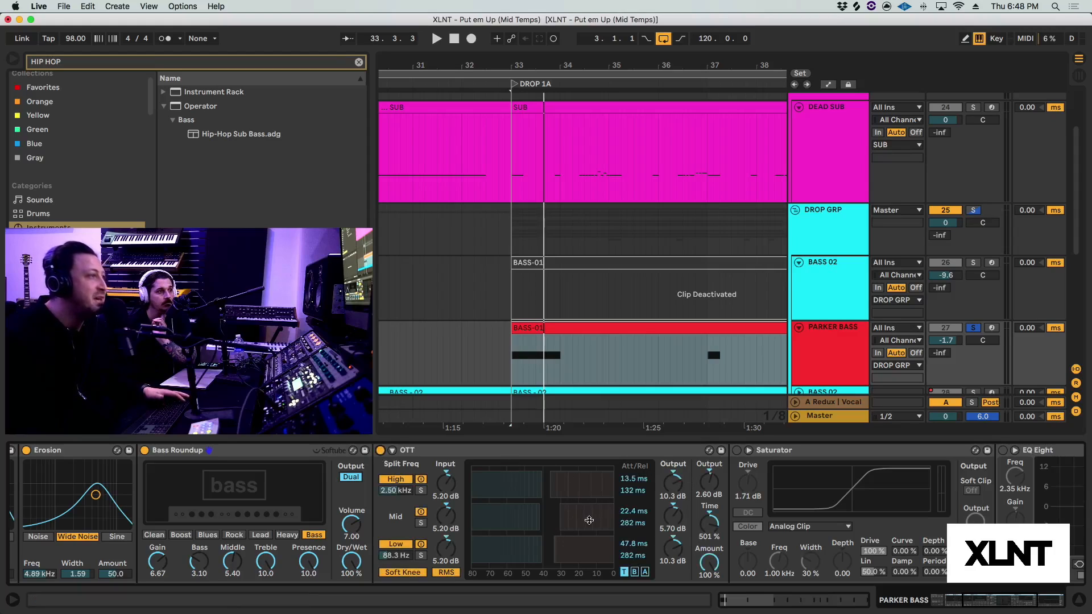
key("space")
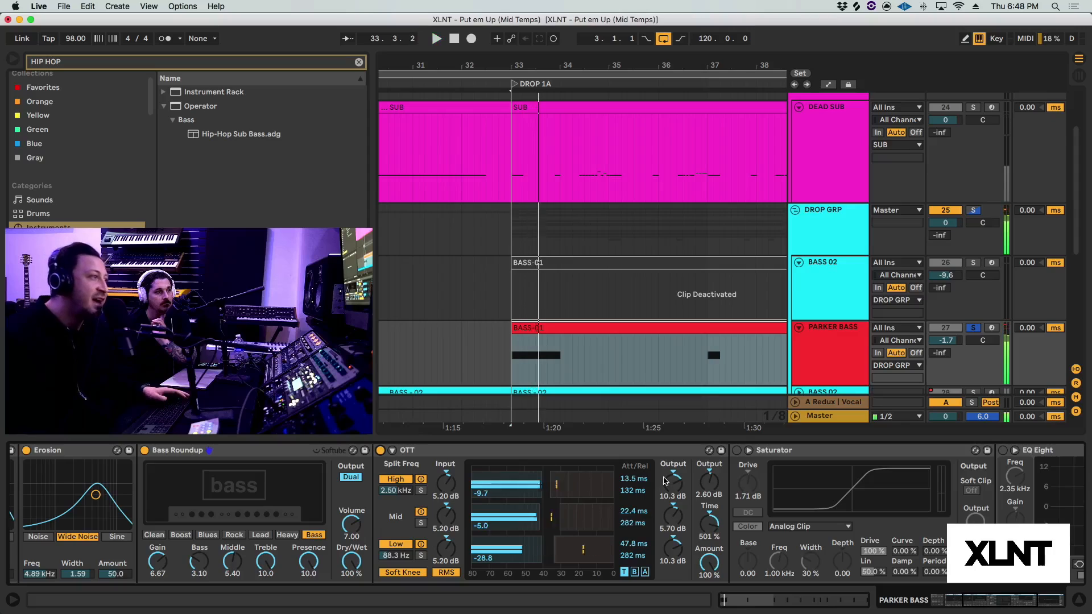
left_click_drag(948, 344, 949, 352)
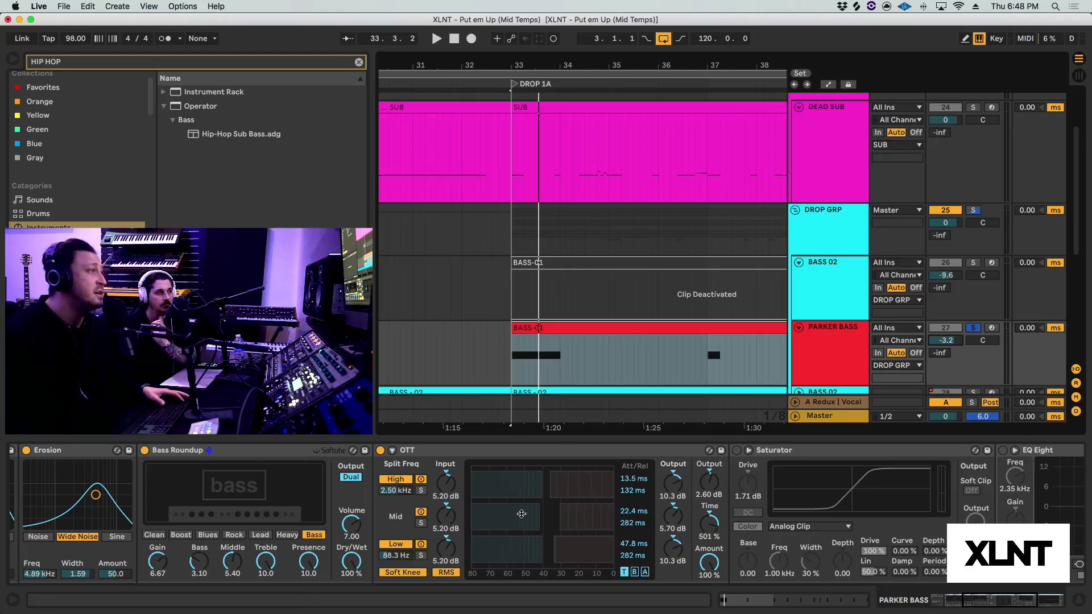
Try the OTT's high-band output at 1.60 dB while playing the bass.
key("space")
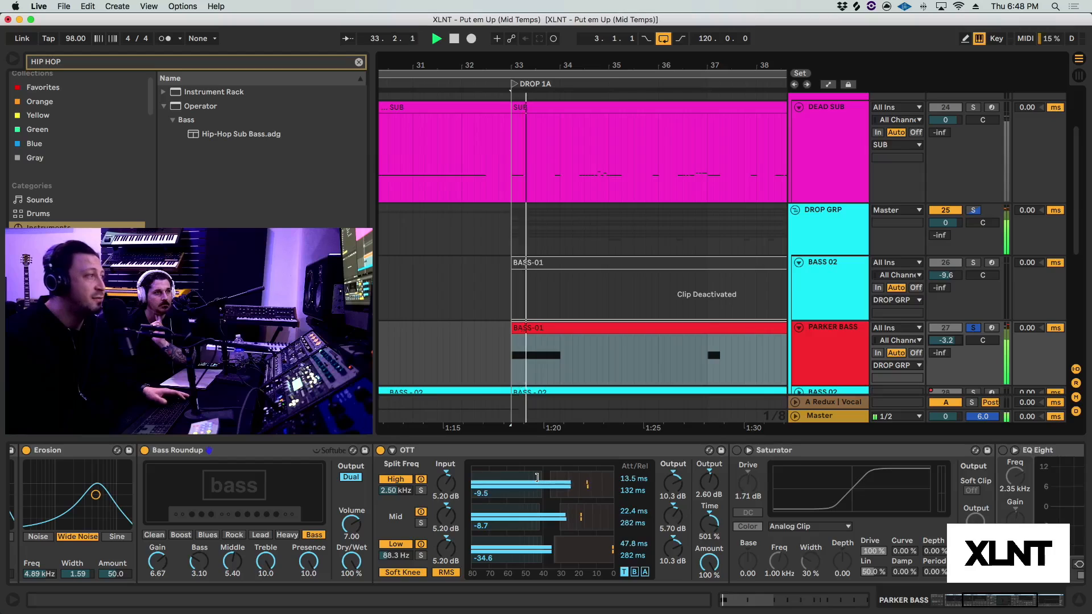
key("space")
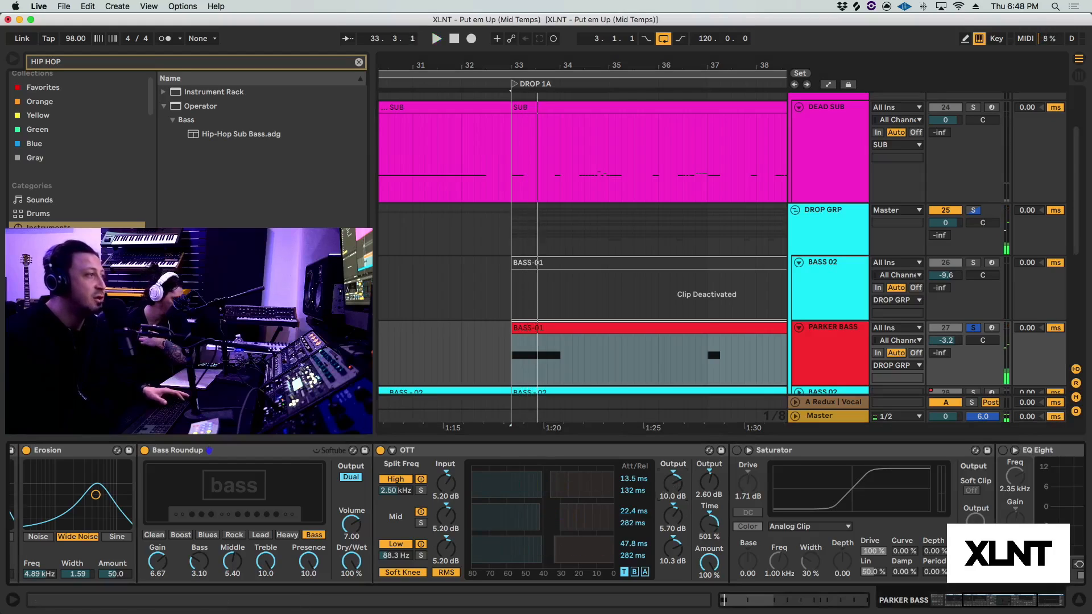
left_click_drag(673, 483, 672, 497)
key("space")
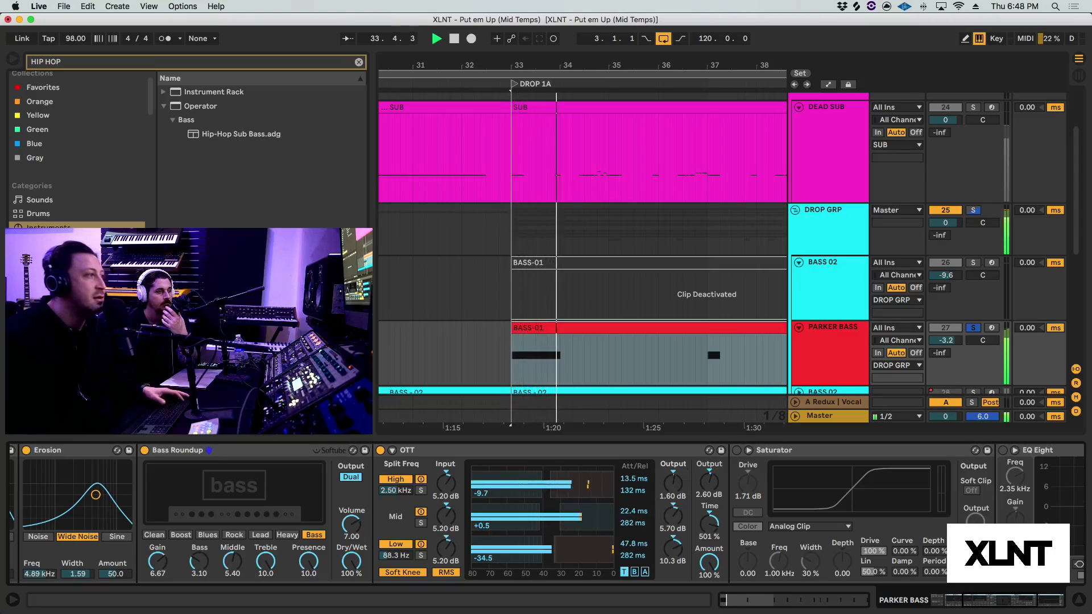
key("space")
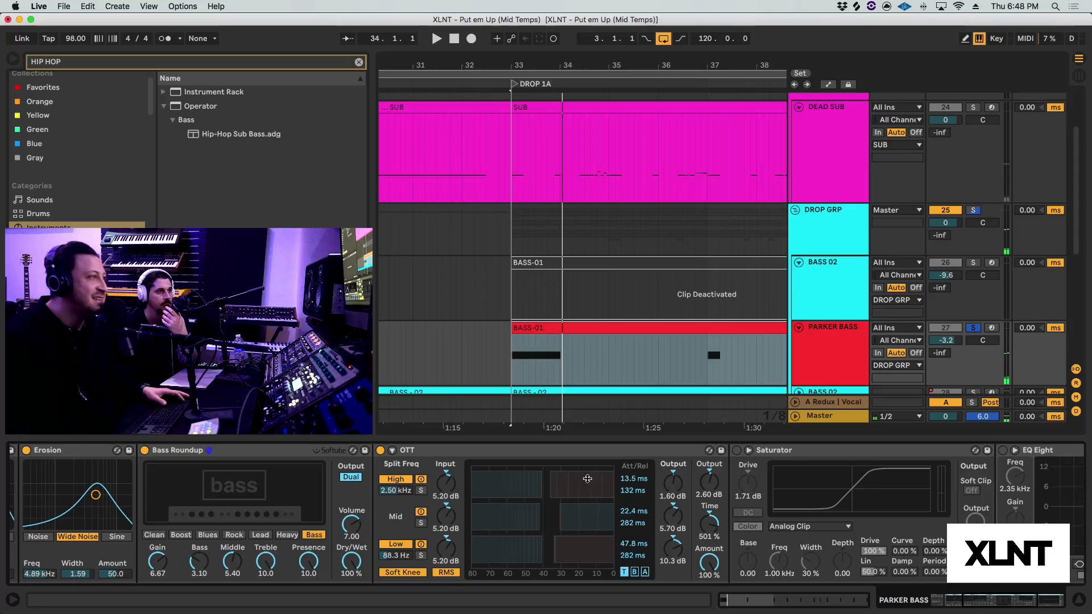
key("space")
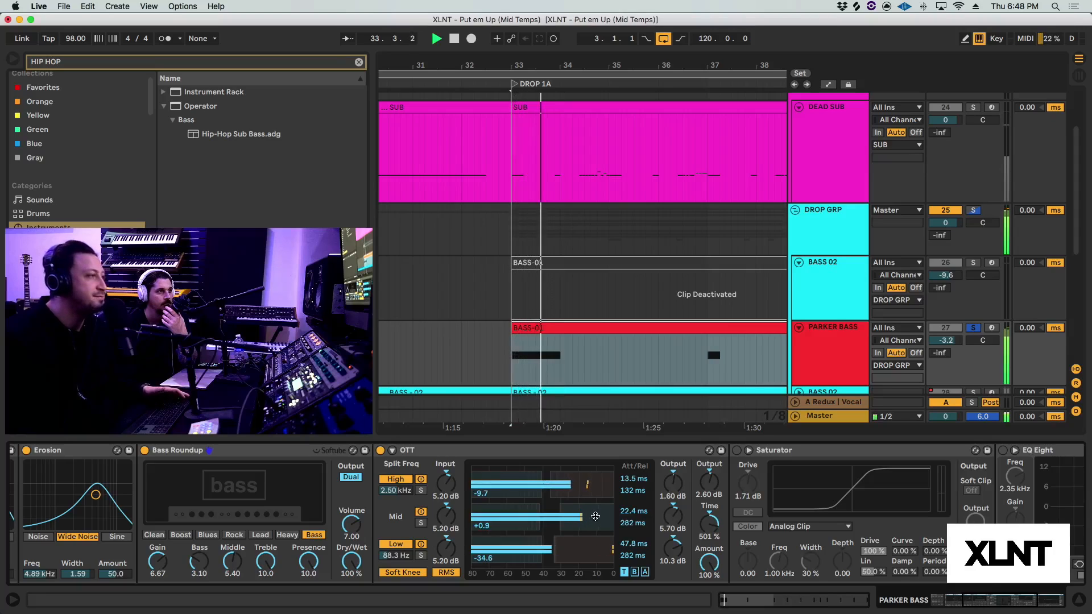
Raise the OTT's high-band output to 4.20 dB and then 6.60 dB, playing the bass at each level.
key("space")
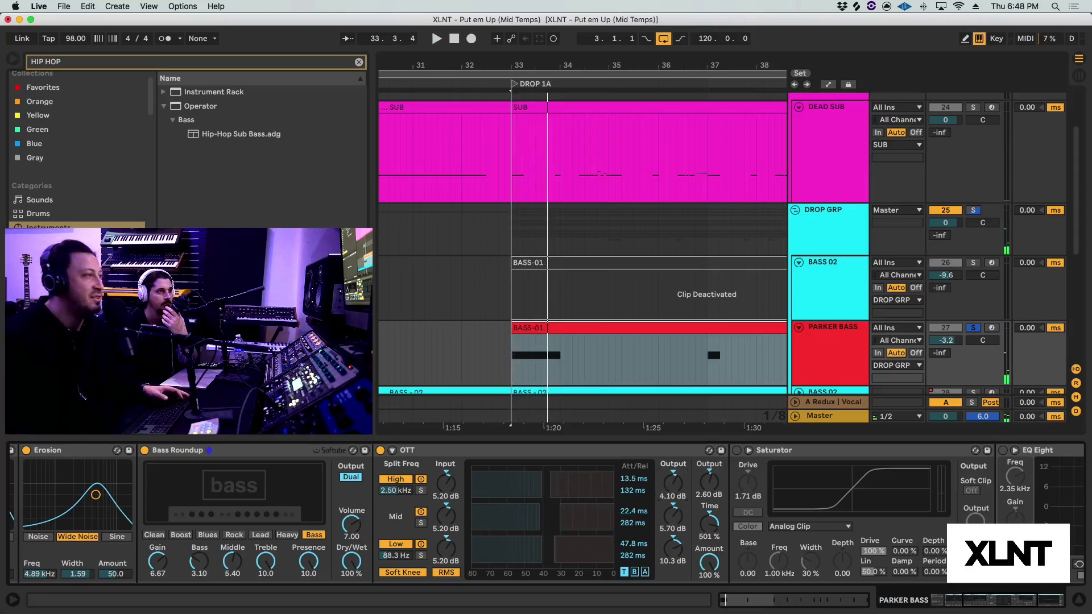
key("space")
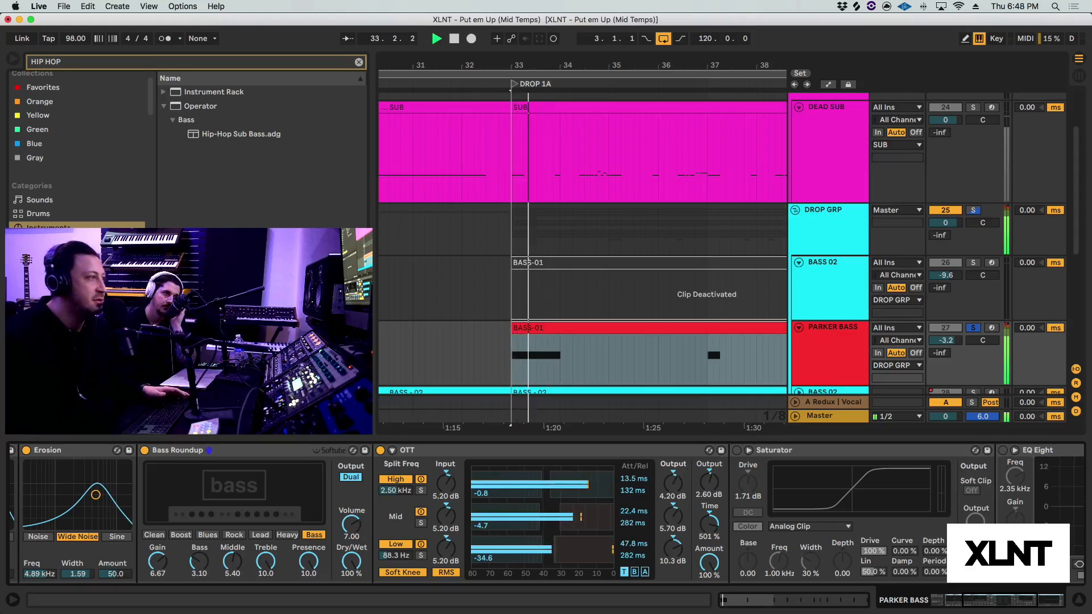
key("space")
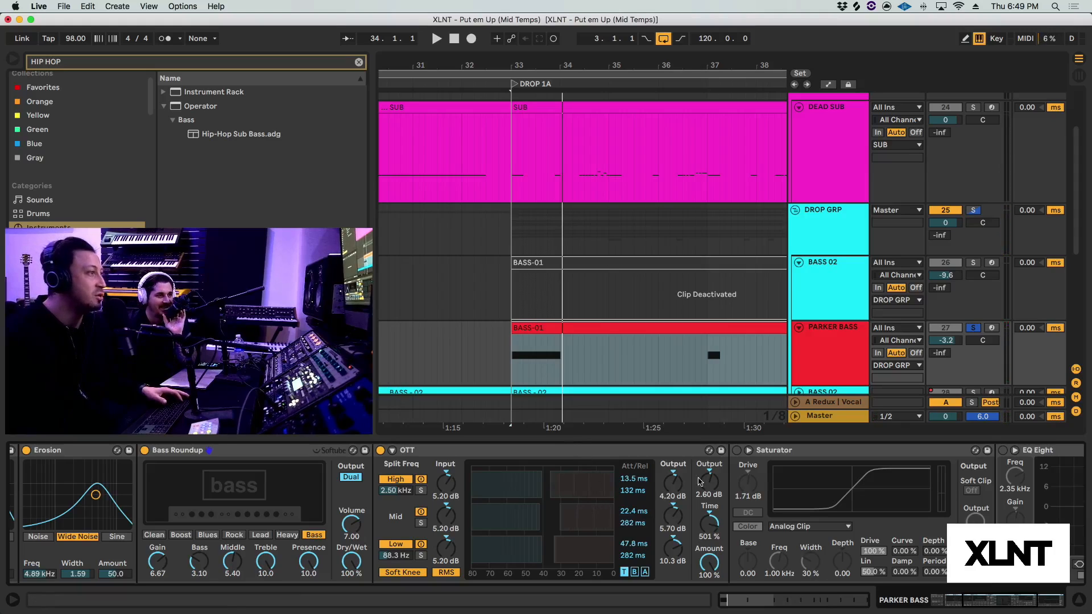
key("space")
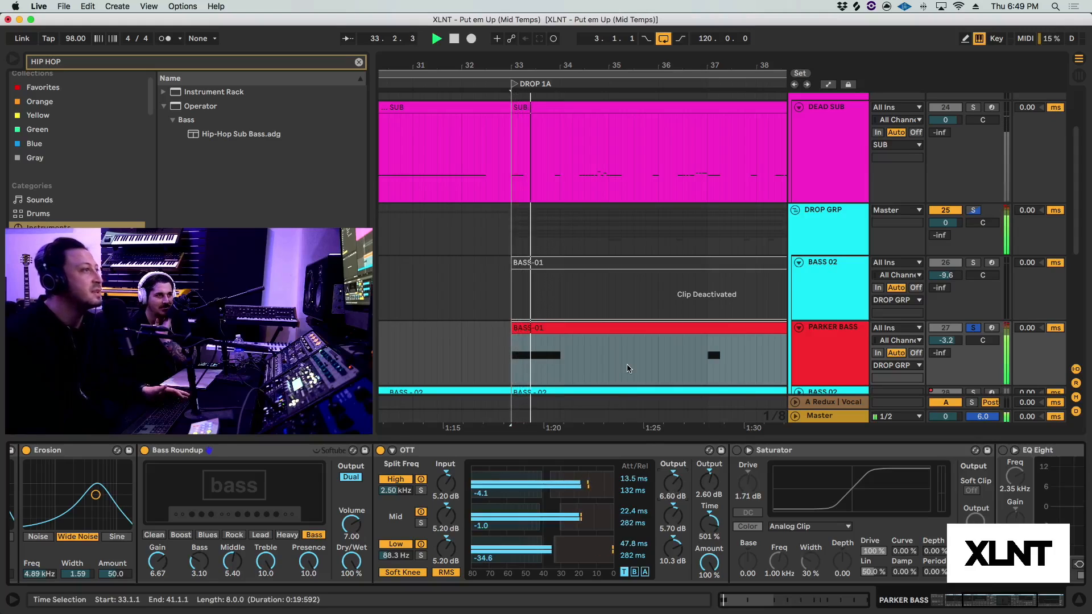
key("space")
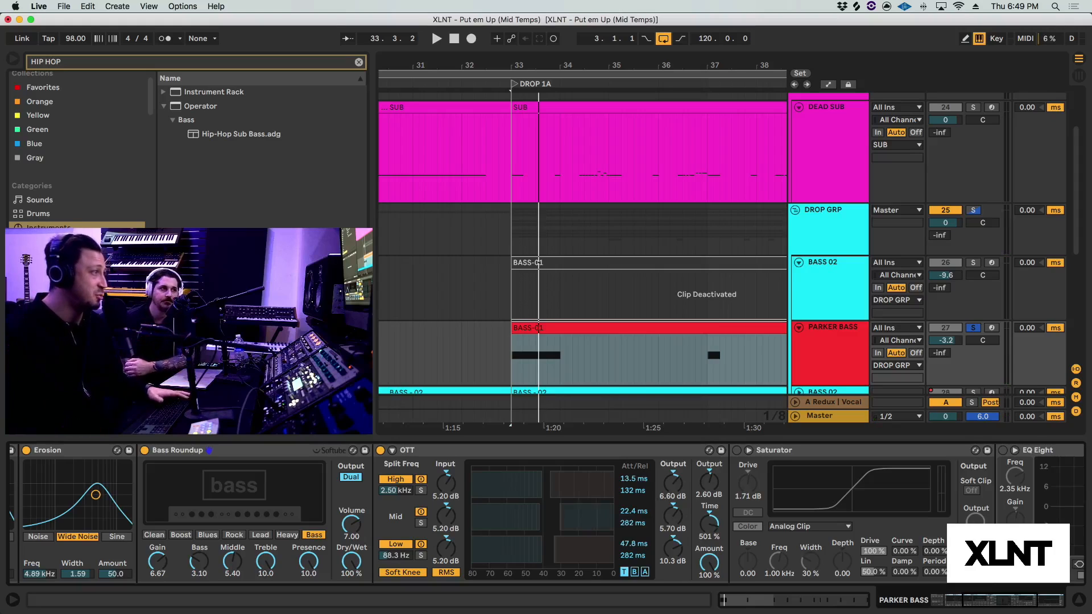
key("space")
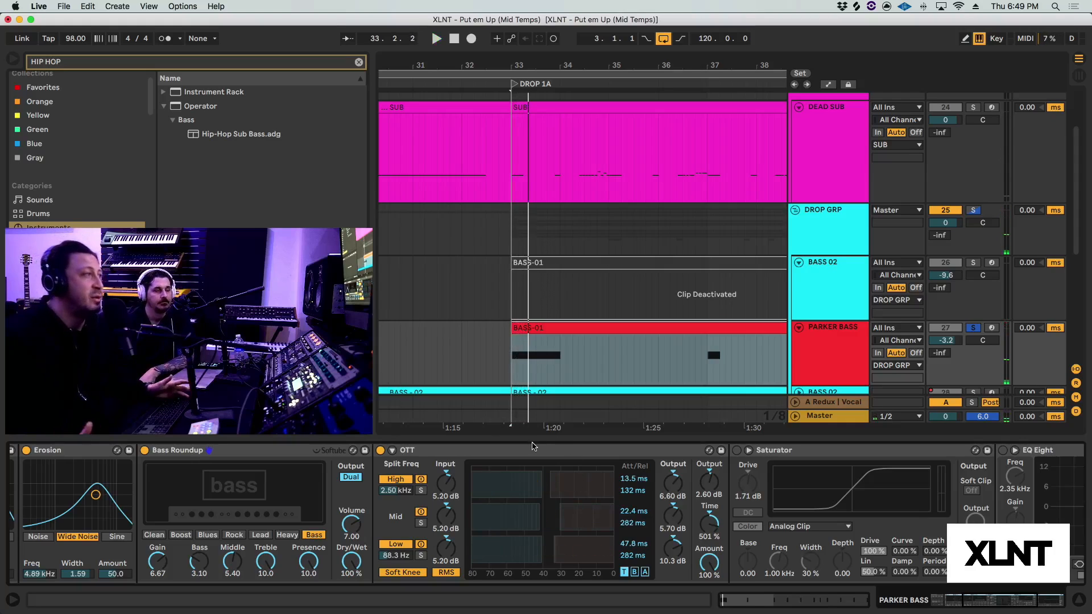
Switch on the Saturator after the OTT and enable its Soft Clip.
scroll(529, 447, "right", 3)
scroll(521, 449, "right", 3)
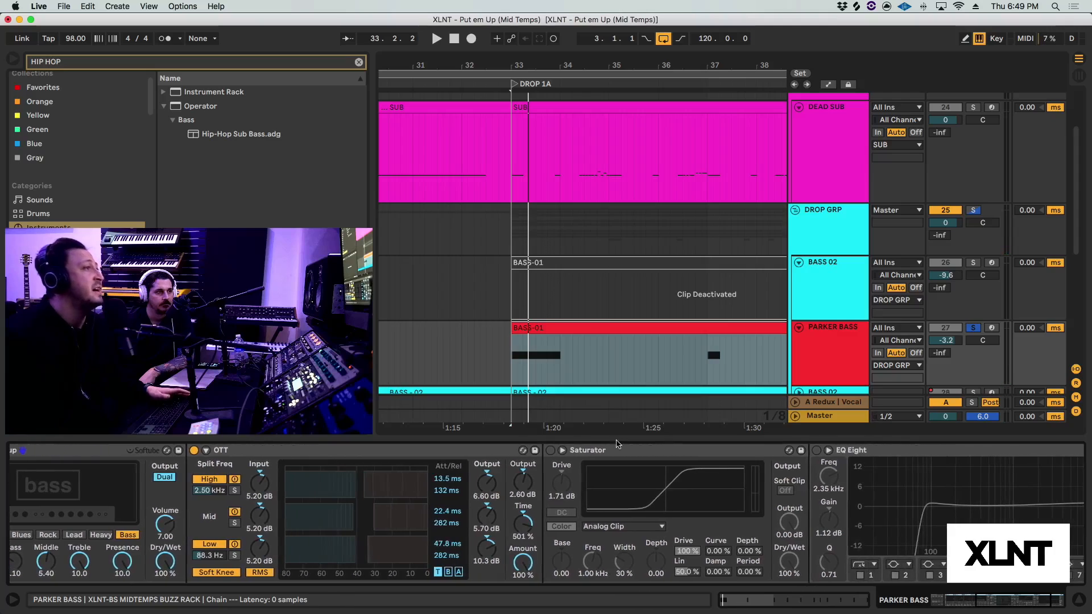
left_click(657, 453)
left_click(550, 451)
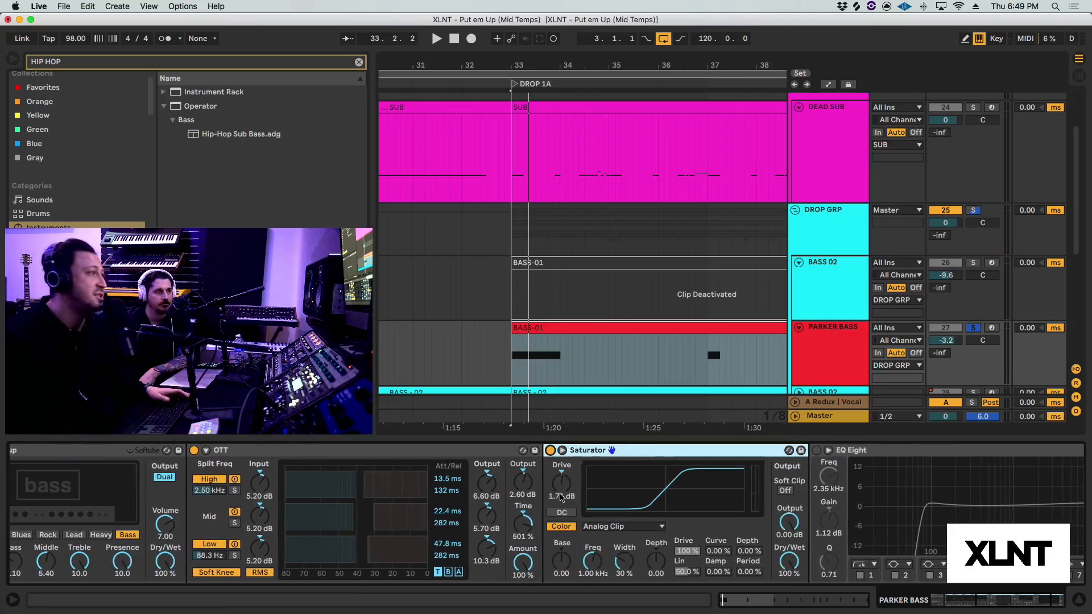
left_click(785, 491)
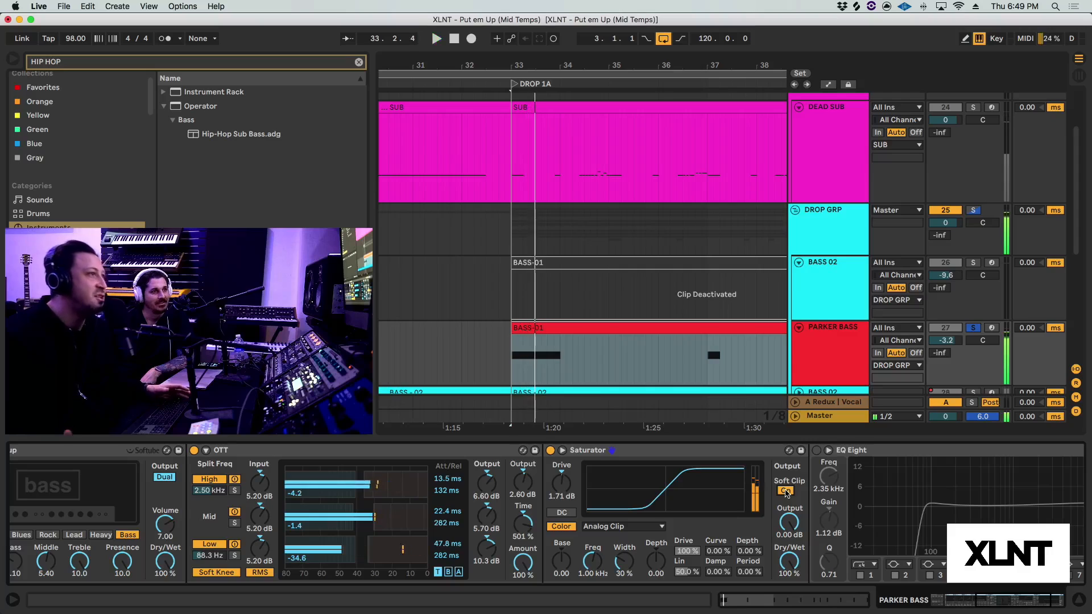
Switch on the EQ Eight after the Saturator and play the bass through it.
scroll(771, 478, "right", 5)
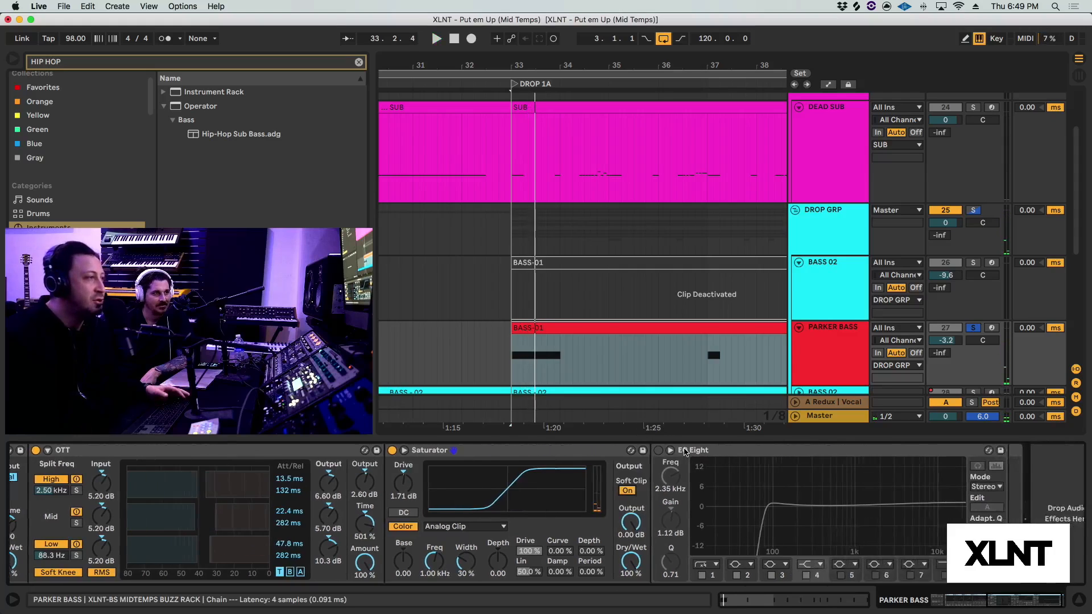
left_click(639, 449)
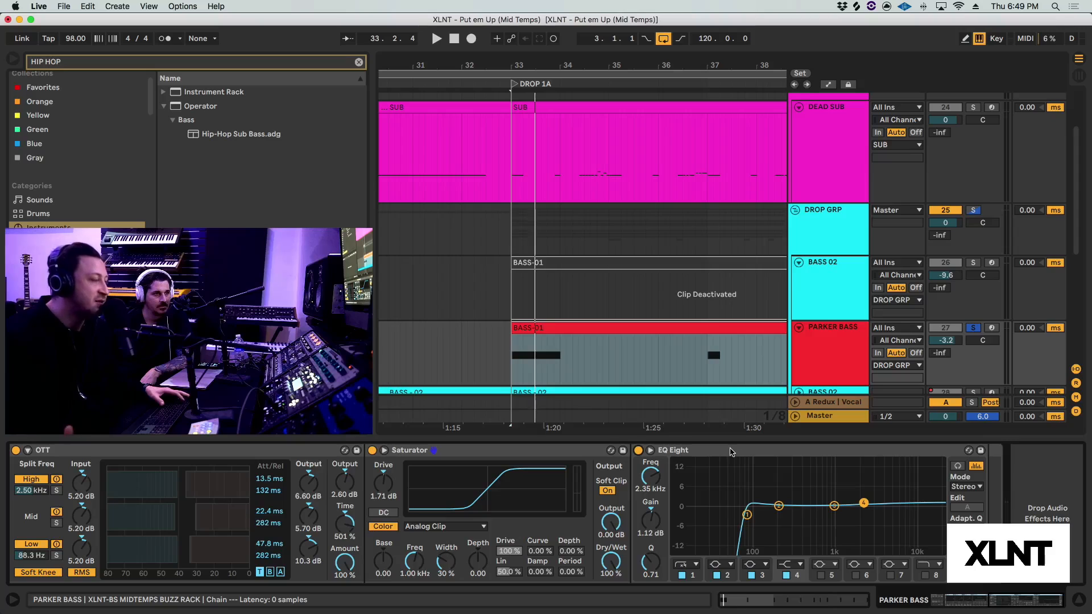
key("space")
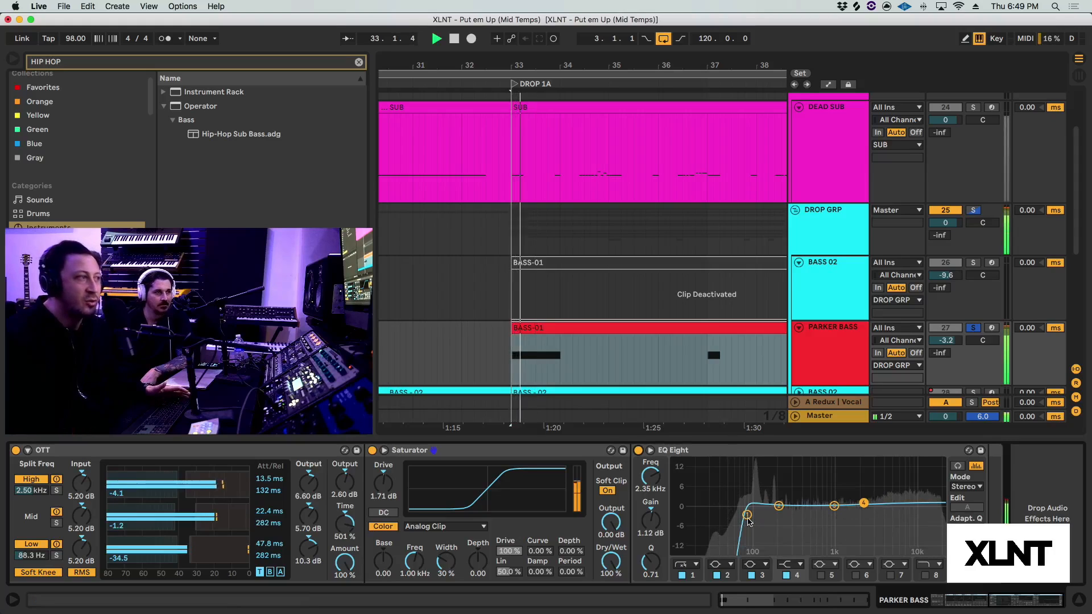
Sweep the EQ Eight's band 1 low cut down to 26.1 Hz and back up to 84.3 Hz while playing the bass.
left_click_drag(749, 518, 708, 518)
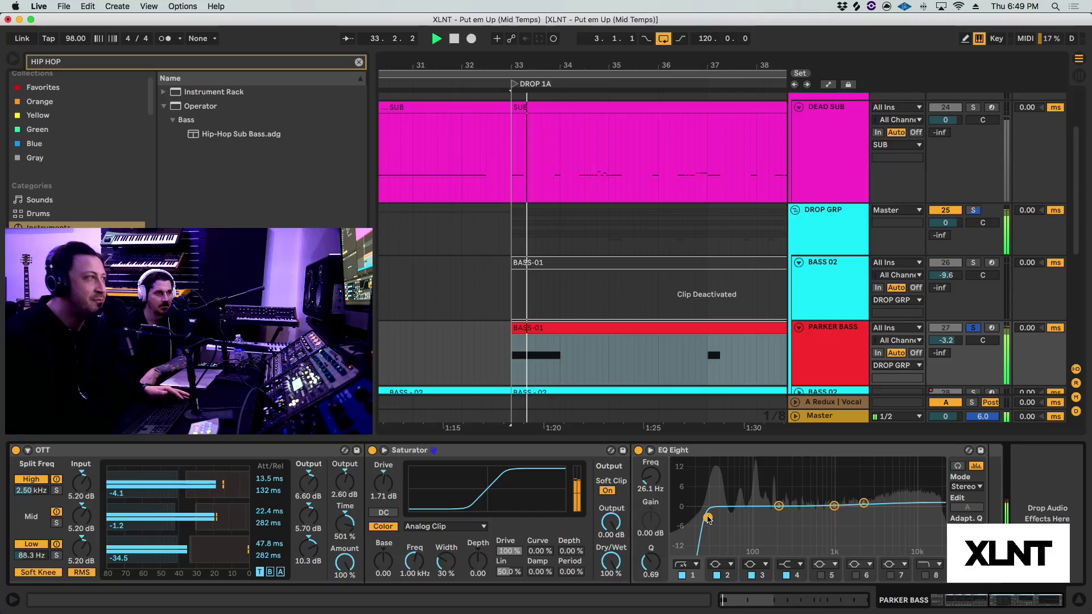
key("space")
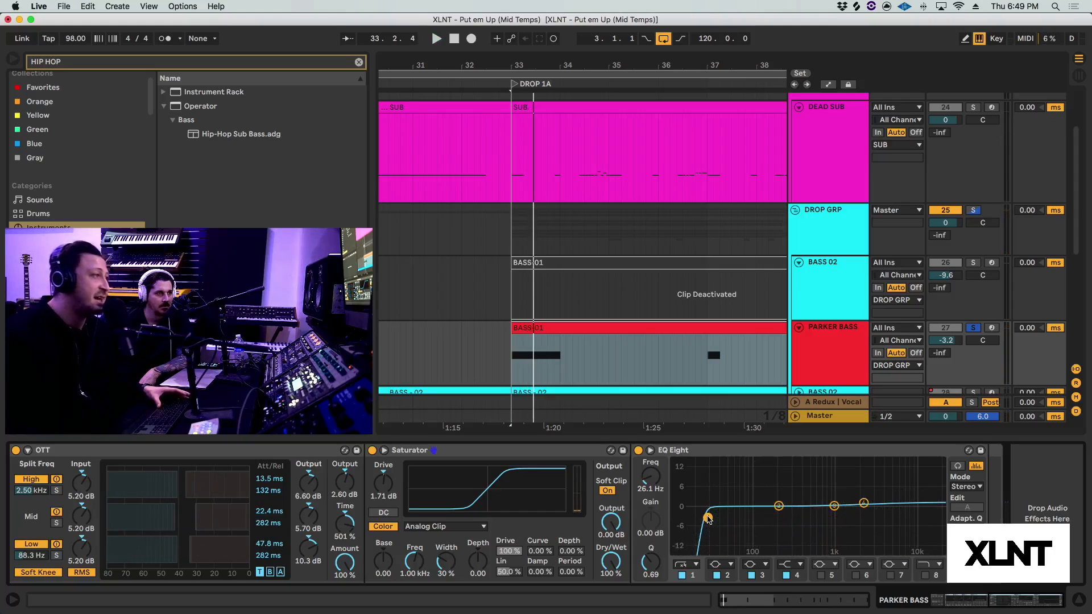
key("space")
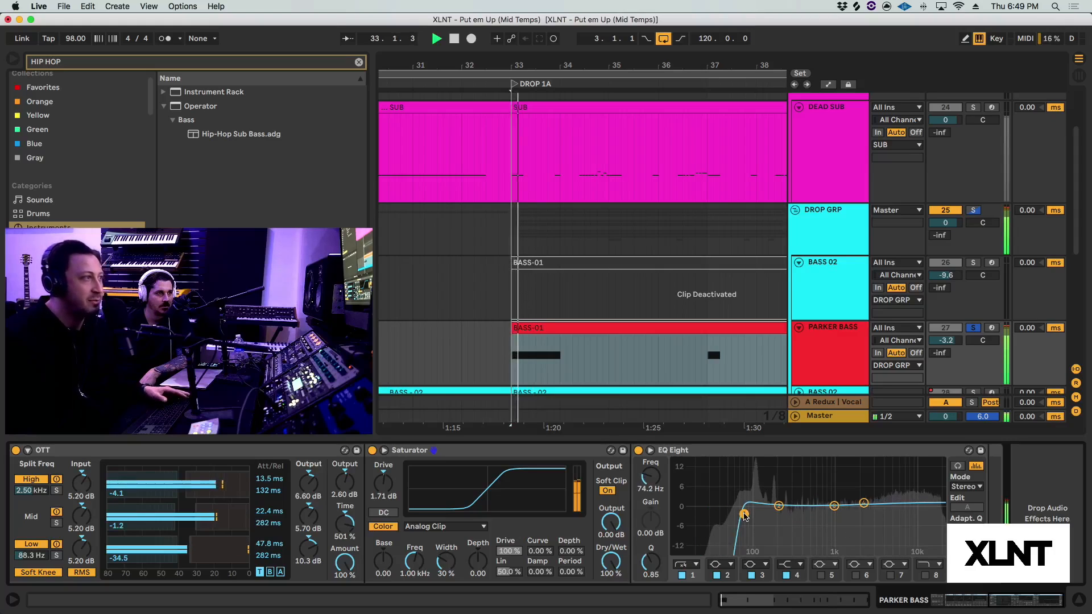
mouse_move(744, 514)
left_mouse_down()
mouse_move(775, 515)
mouse_move(749, 515)
left_mouse_up()
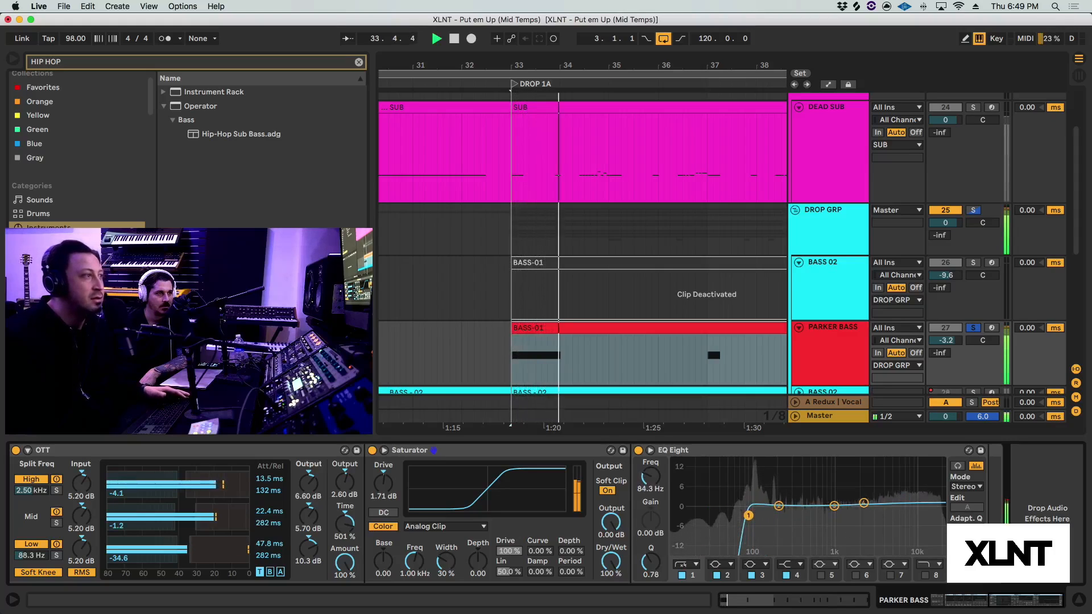
key("space")
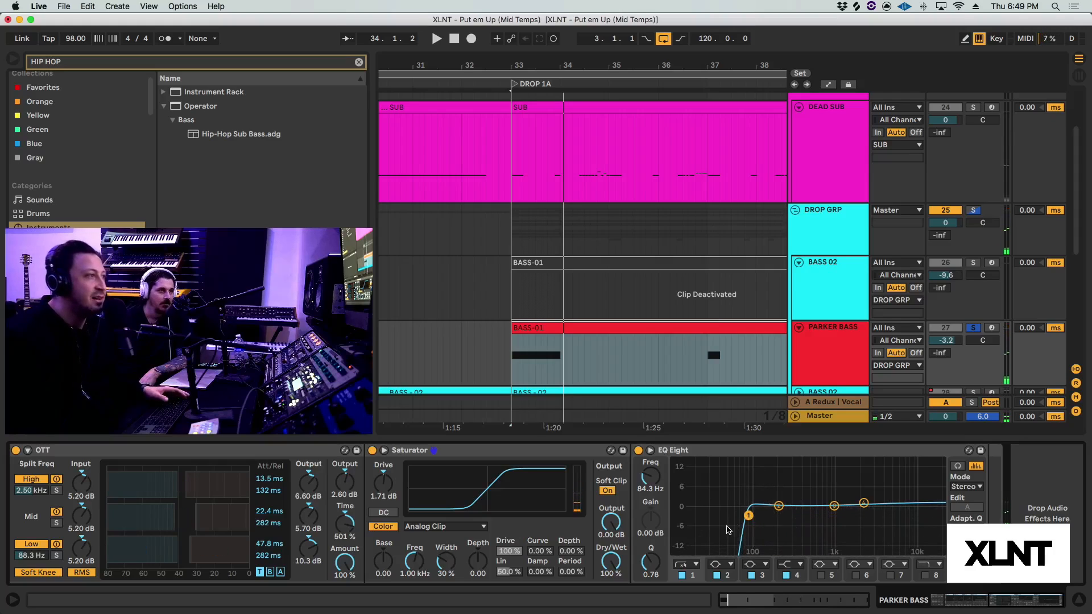
Compare the EQ Eight's band 1 low cut at 48.4 Hz while playing the bass, ending at 77.4 Hz.
key("space")
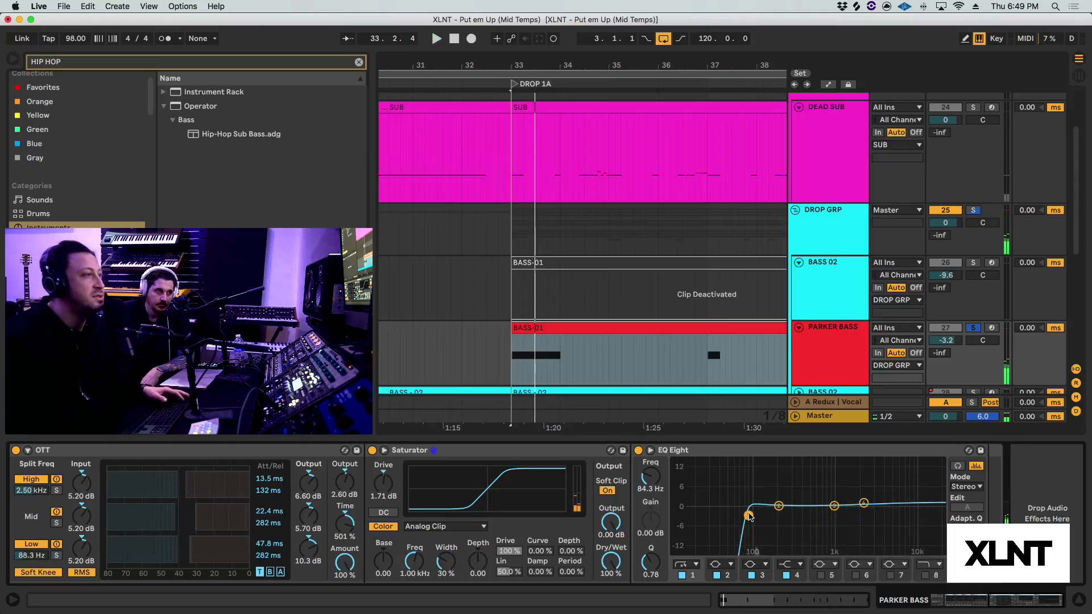
key("space")
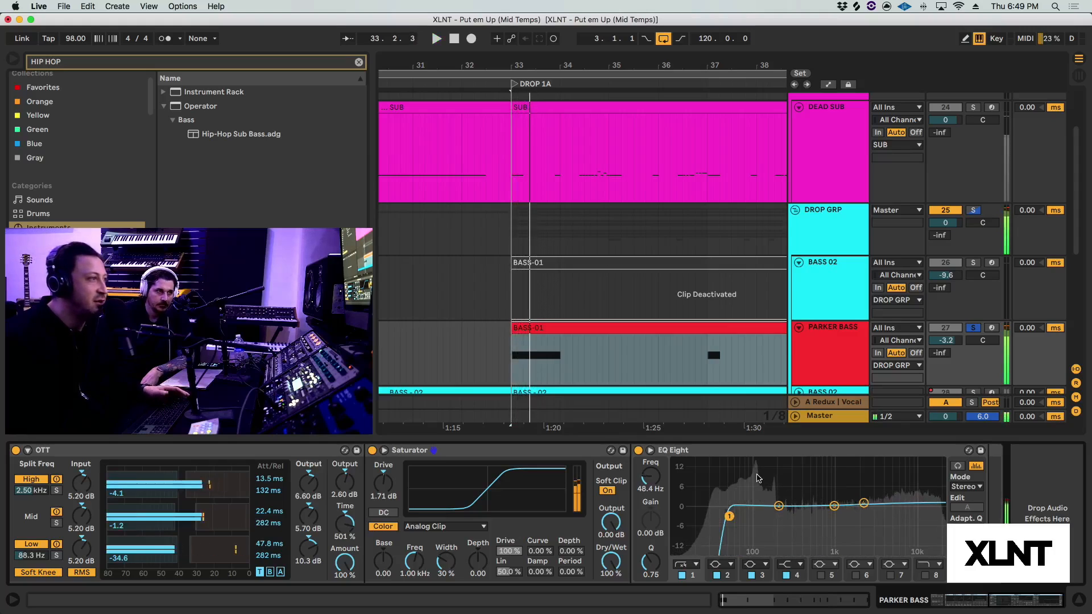
key("space")
mouse_move(730, 515)
left_mouse_down()
mouse_move(762, 516)
mouse_move(745, 518)
left_mouse_up()
key("space")
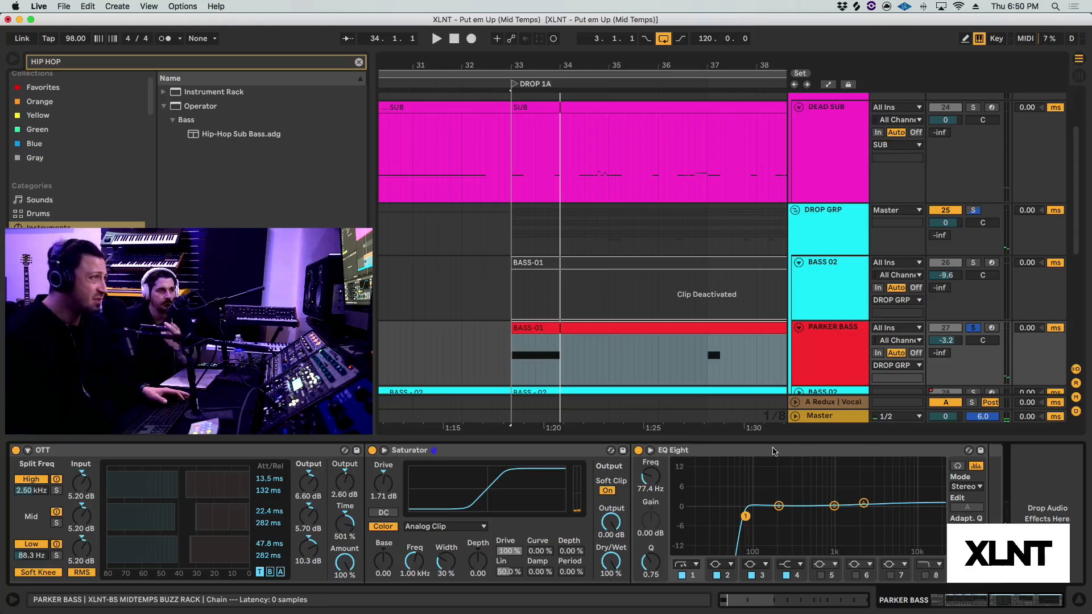
Review the PARKER BASS device chain from Hip-Hop Sub Bass through the Erosions, Bass Roundup, OTT and Saturator to EQ Eight.
scroll(279, 453, "left", 5)
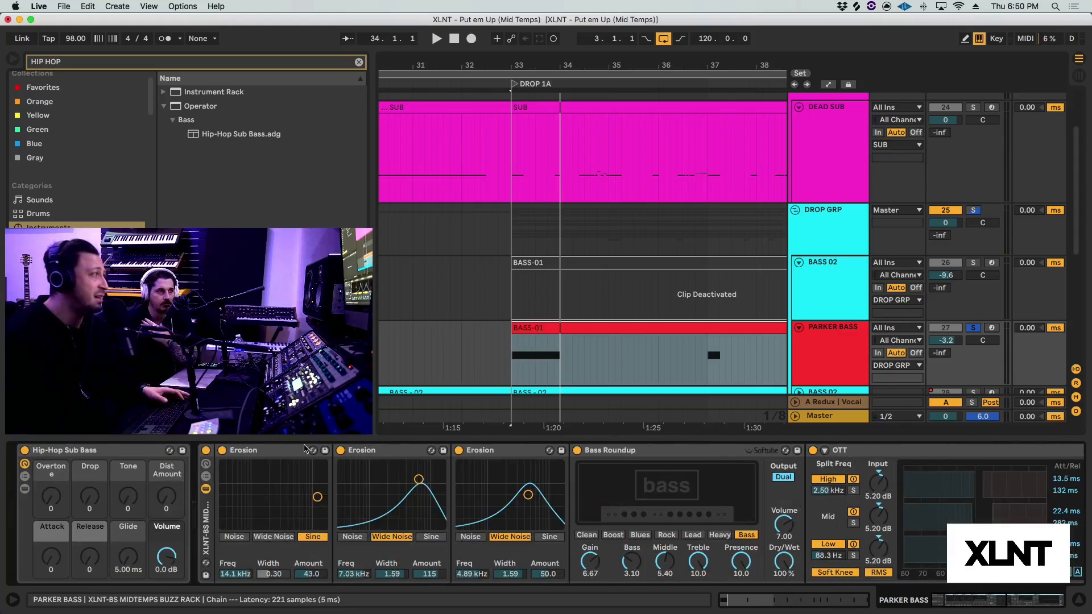
scroll(279, 452, "right", 5)
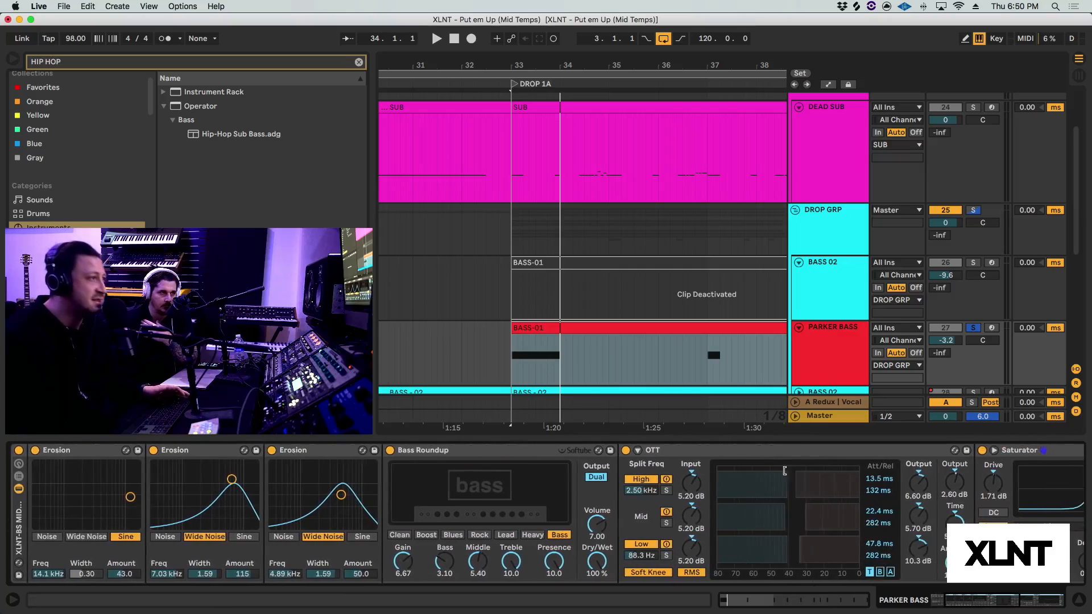
scroll(771, 468, "right", 6)
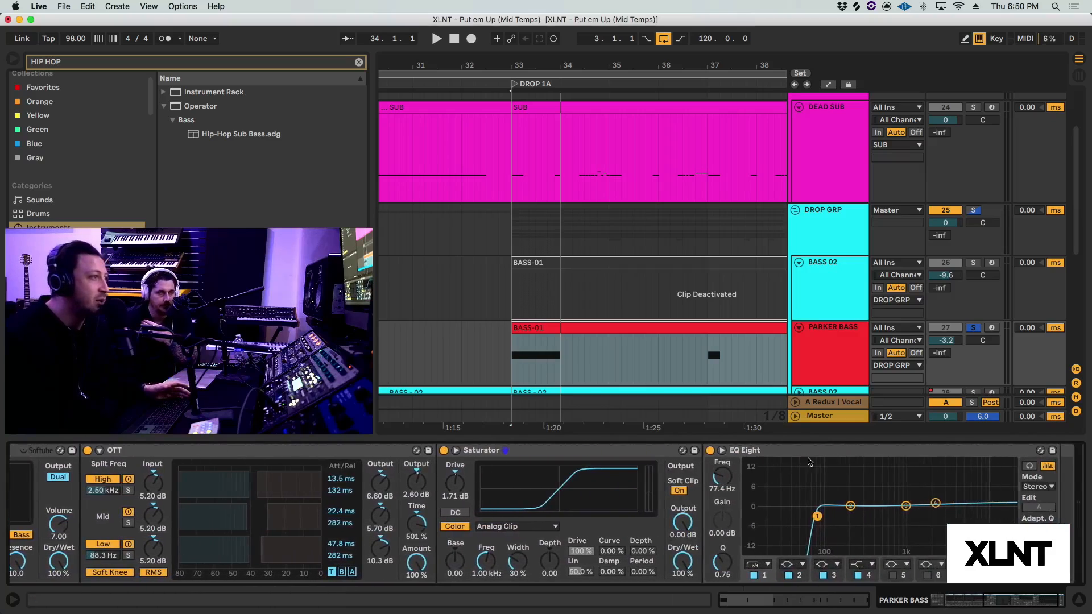
scroll(824, 450, "right", 2)
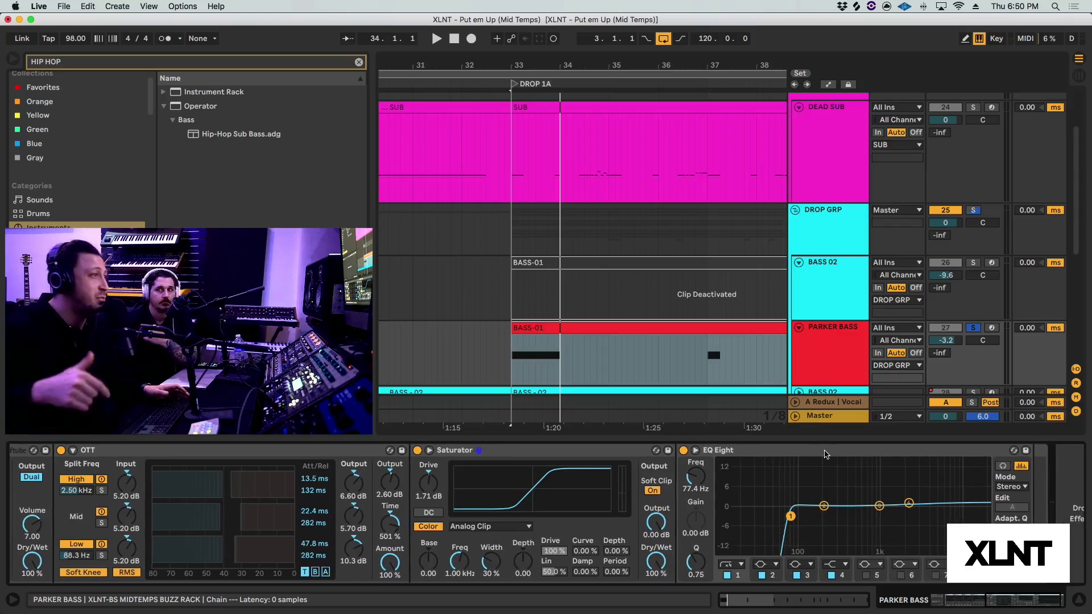
scroll(826, 454, "right", 1)
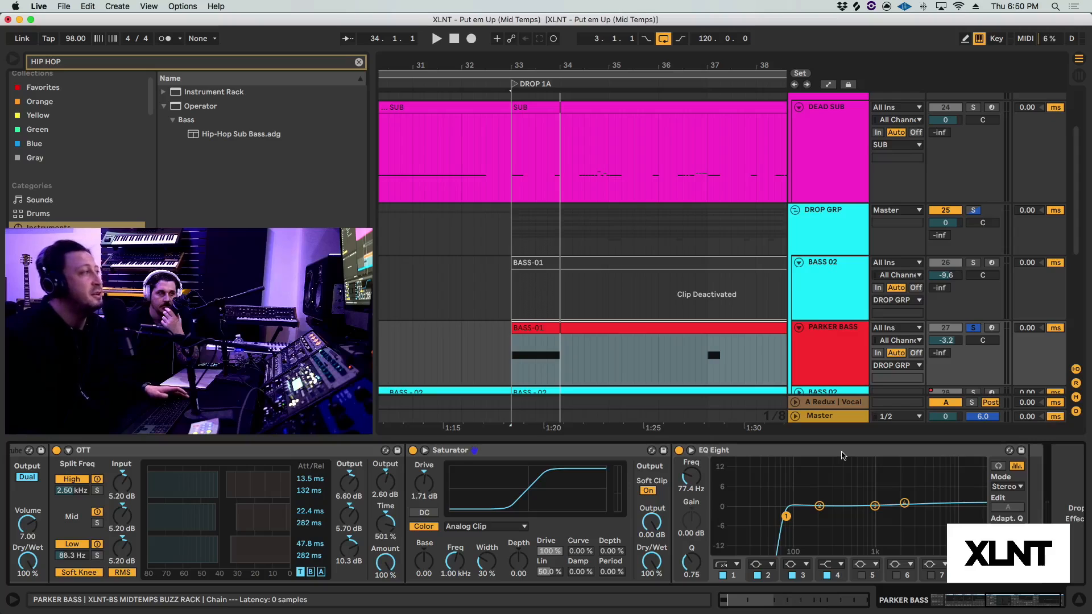
scroll(842, 455, "left", 10)
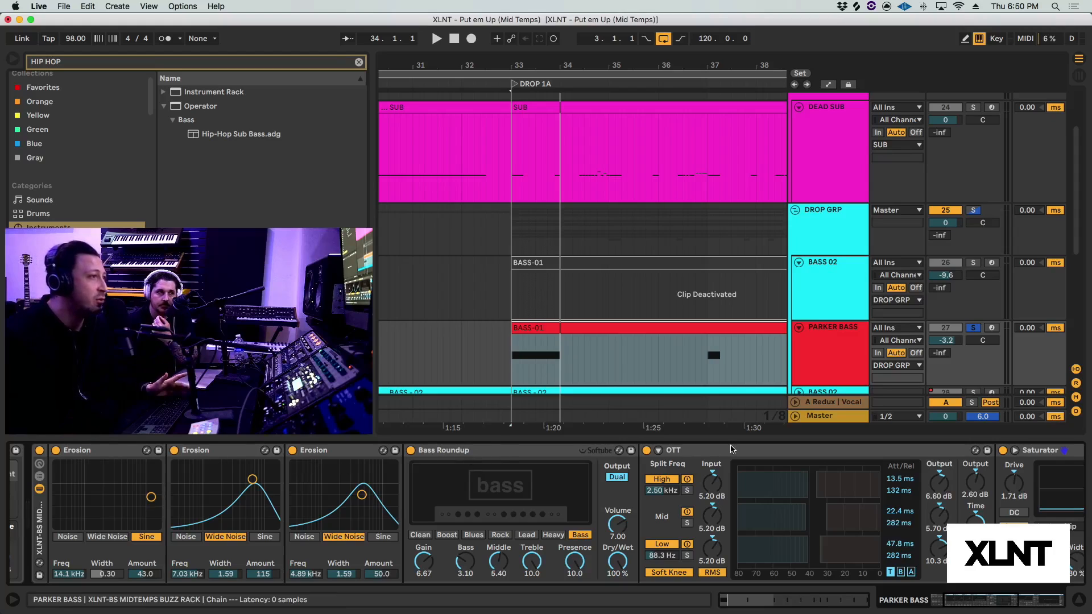
scroll(320, 473, "right", 3)
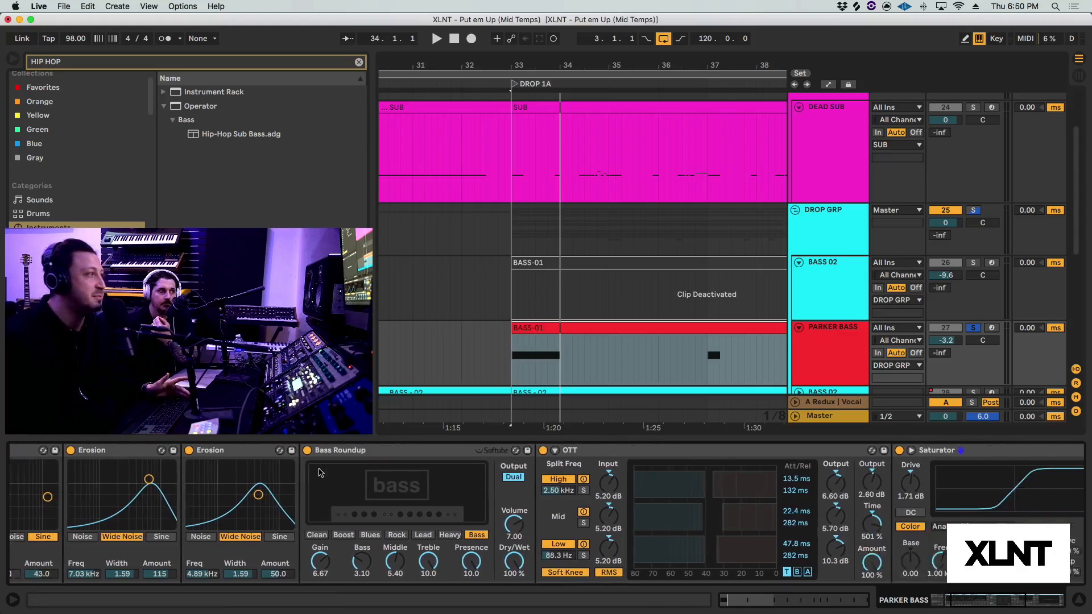
scroll(321, 473, "right", 10)
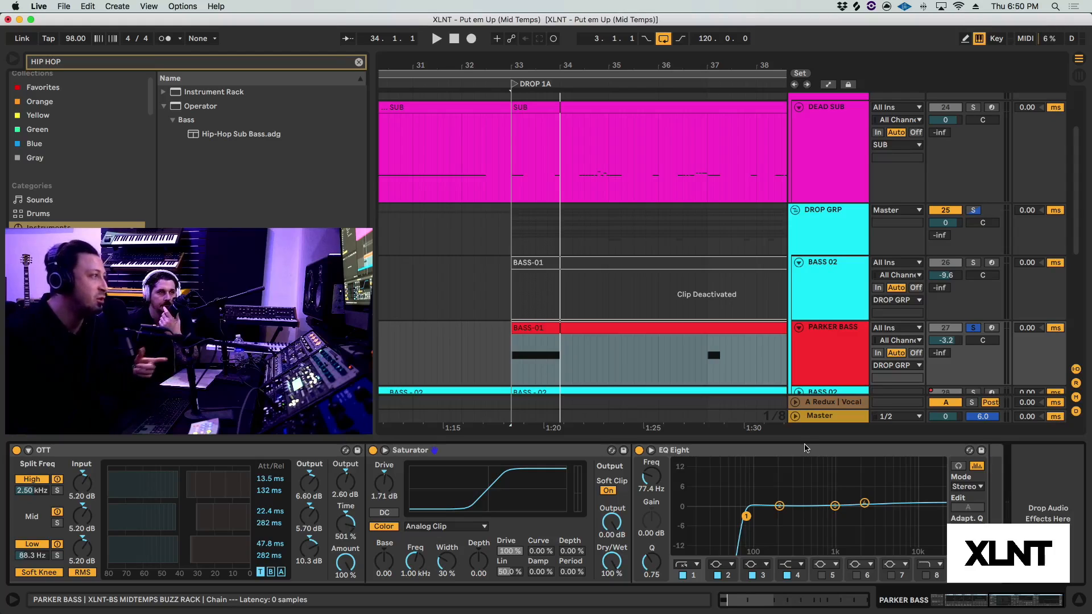
scroll(800, 452, "left", 13)
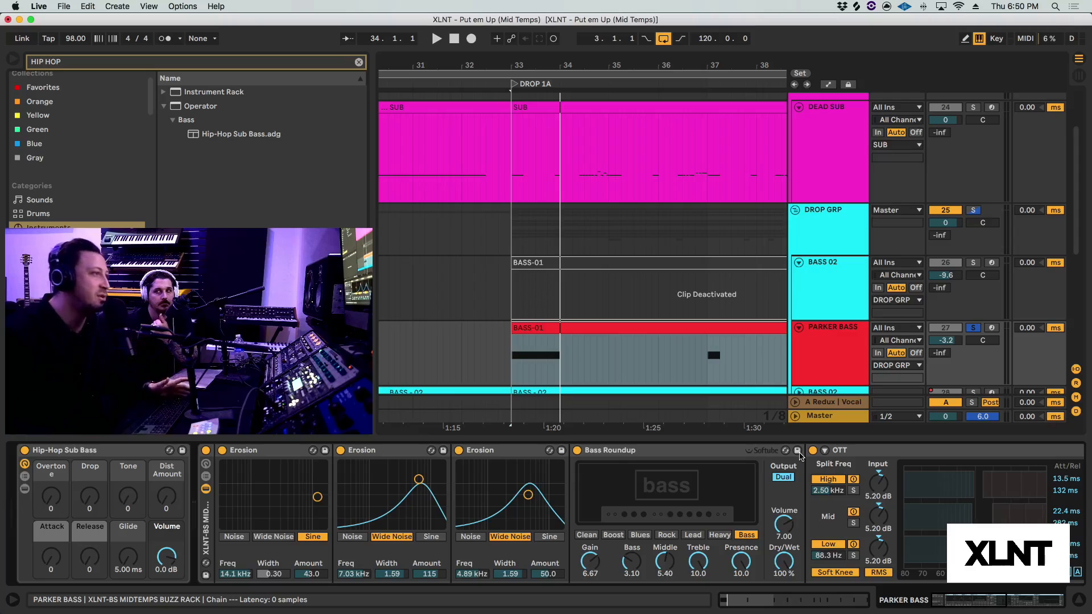
scroll(726, 457, "right", 10)
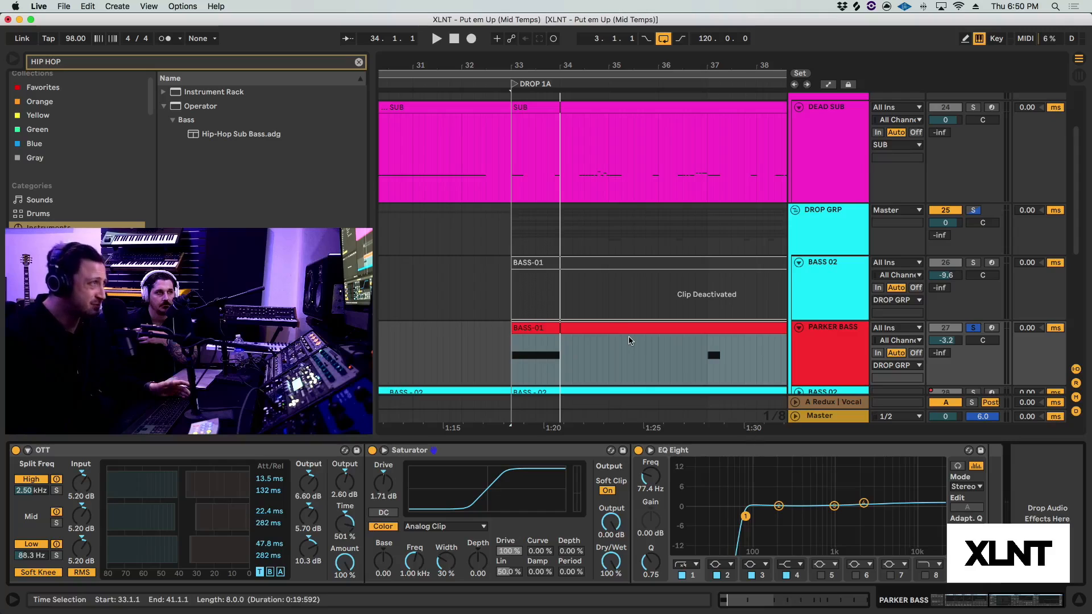
Look at the device chain on the A Redux | Vocal return track, then bring back the PARKER BASS chain.
scroll(609, 325, "down", 5)
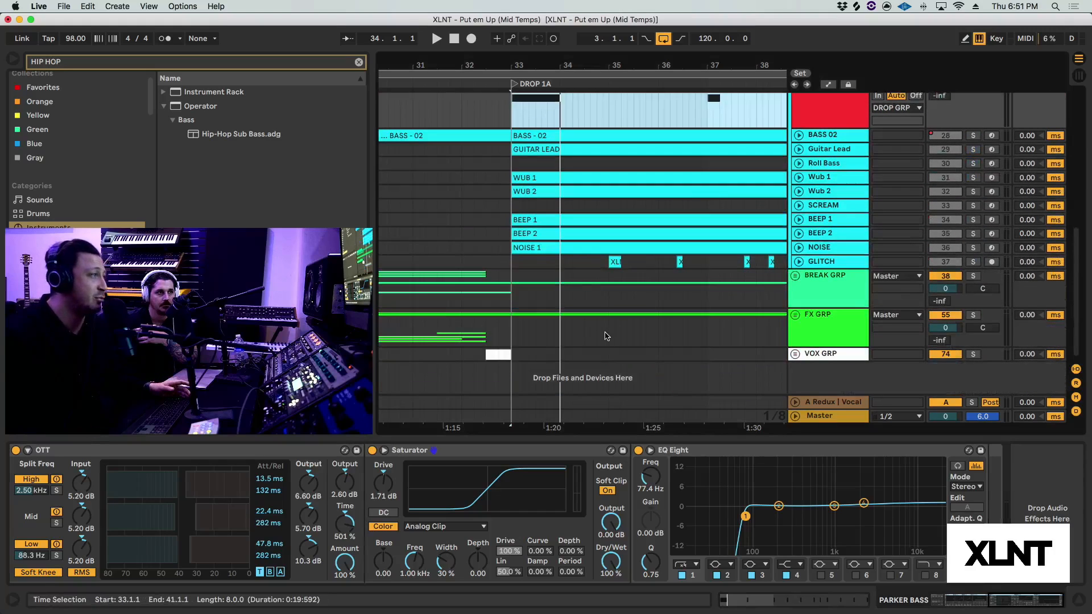
left_click(829, 405)
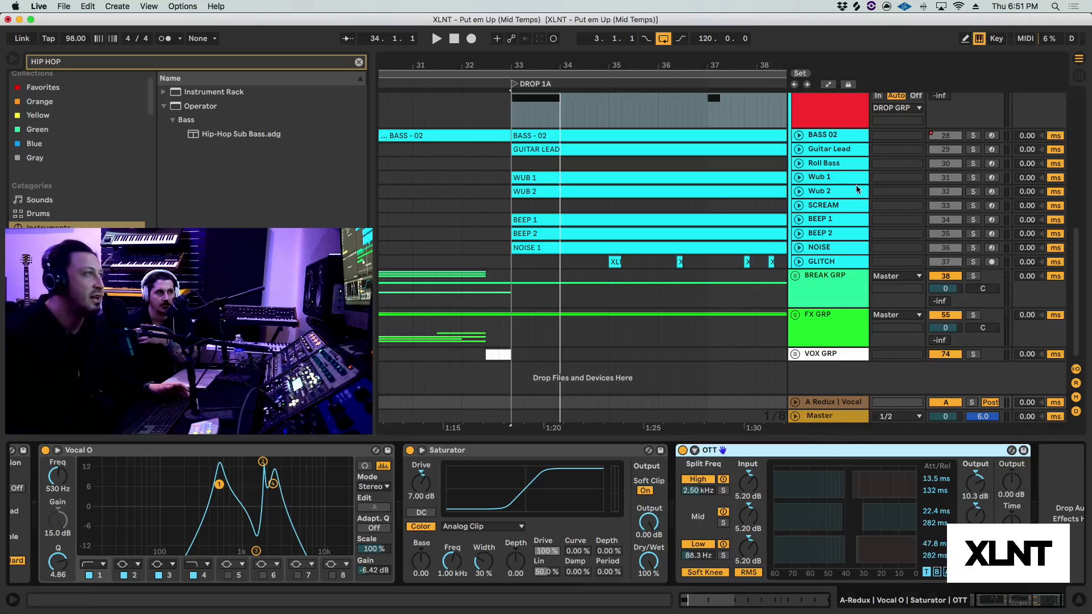
scroll(856, 185, "up", 3)
left_click(842, 193)
scroll(234, 473, "left", 10)
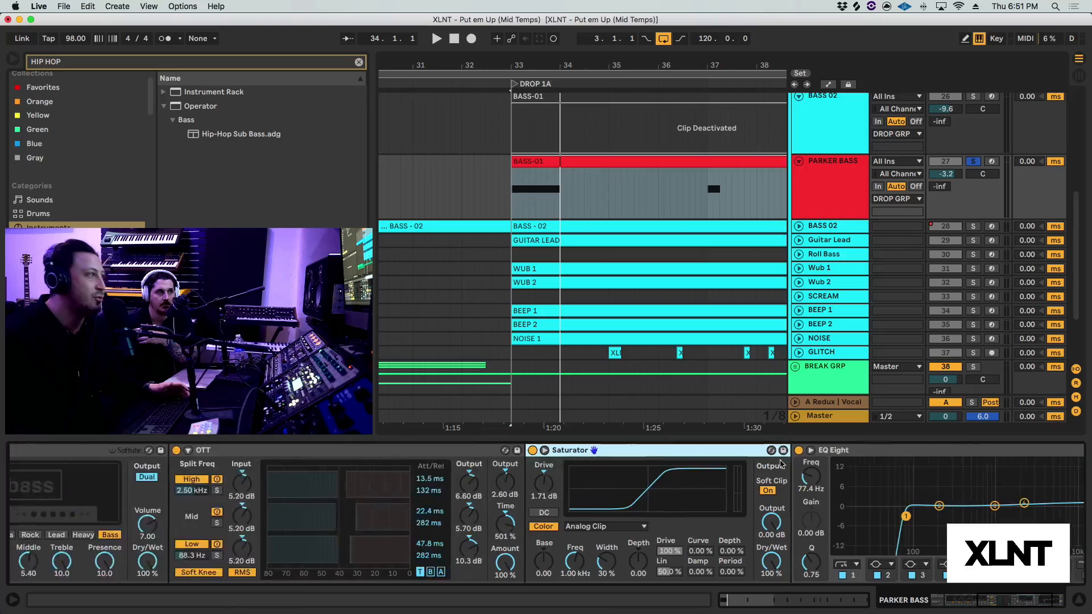
Move the second Erosion to 5.19 kHz with an amount of 2.97, and collapse and re-expand the XLNT-BS effects rack.
scroll(204, 520, "right", 5)
left_click(205, 520)
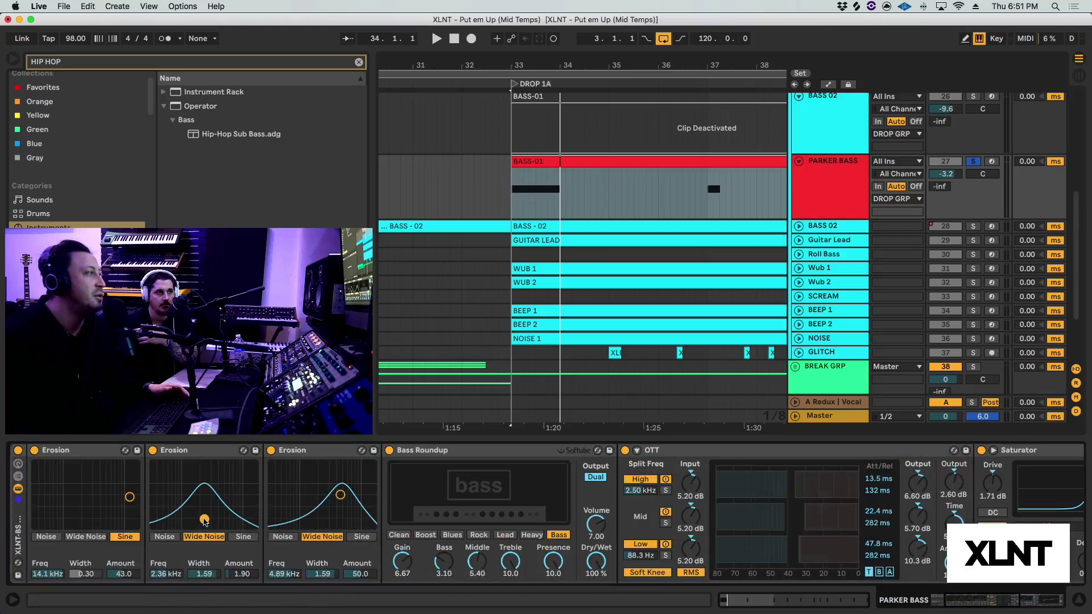
left_click(21, 529)
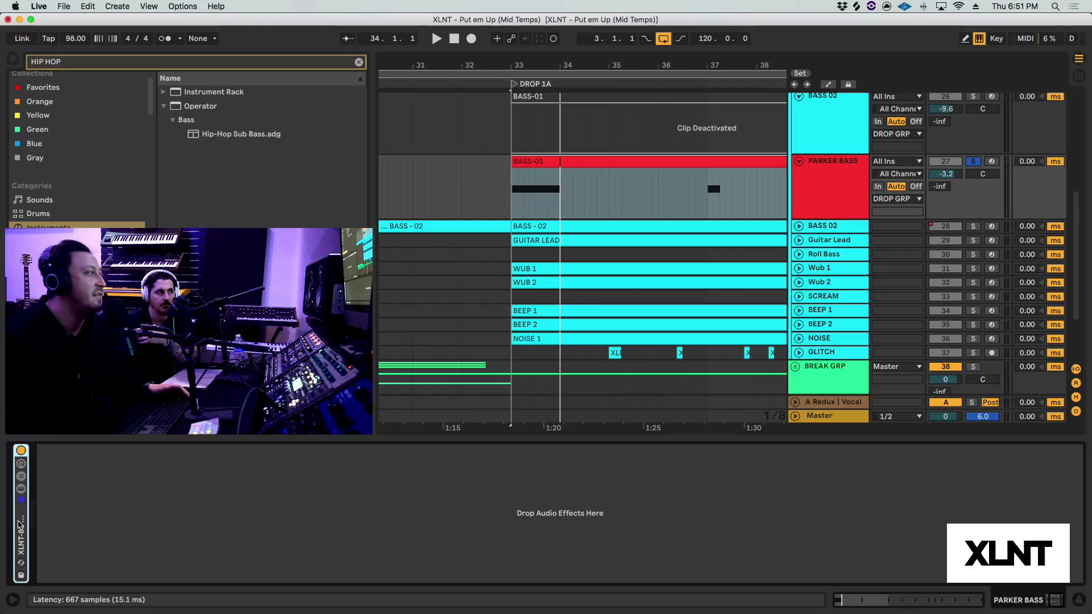
left_click(22, 529)
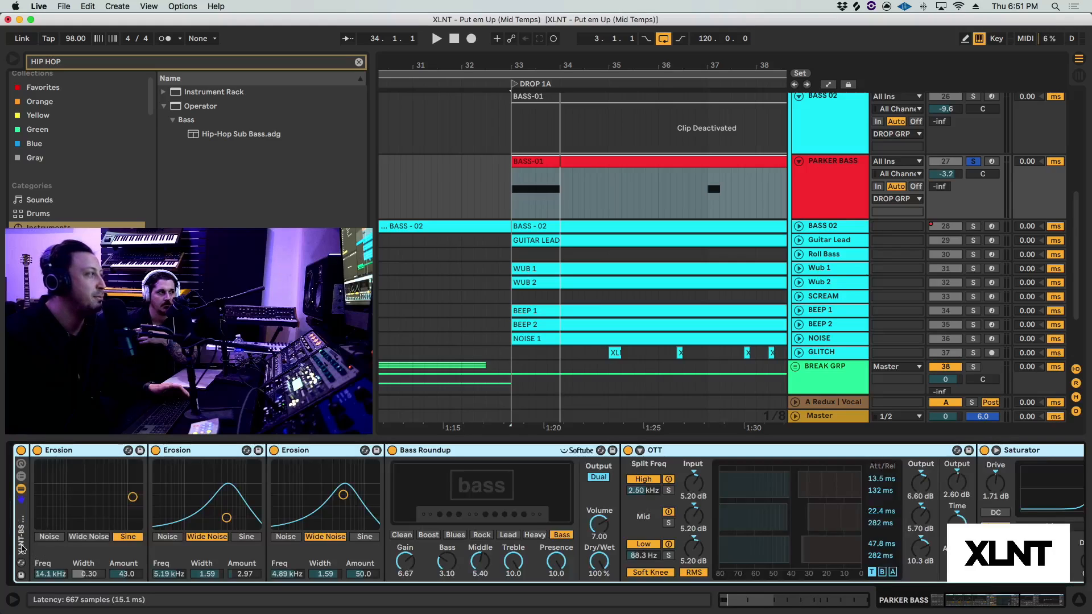
scroll(42, 541, "left", 3)
scroll(42, 541, "left", 1)
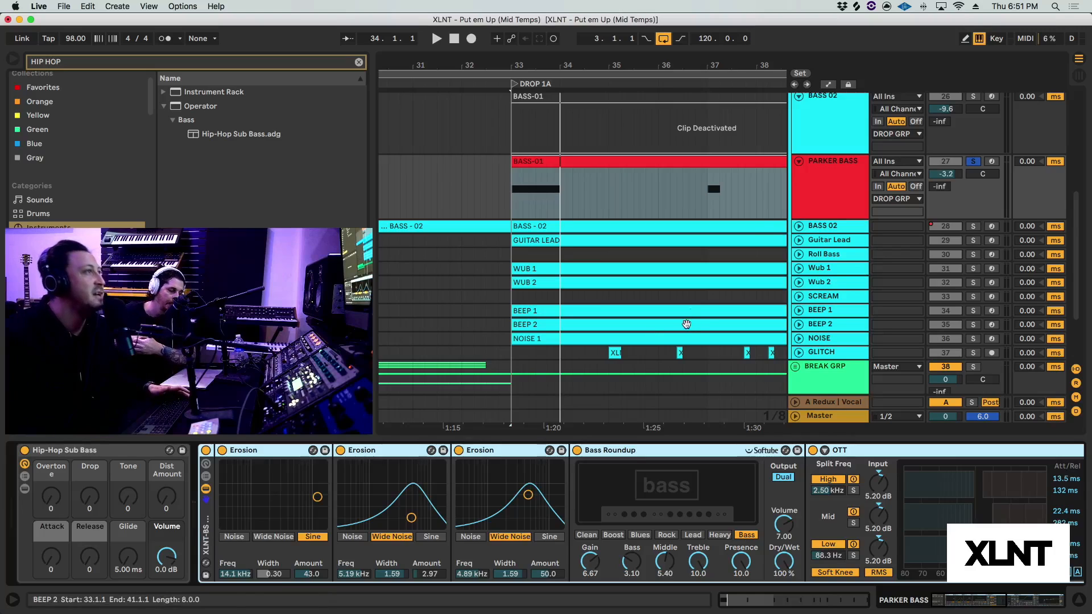
Show the A return track's devices and switch off its OTT, Saturator and Vocal O EQ, leaving only the Redux active.
scroll(742, 186, "down", 4)
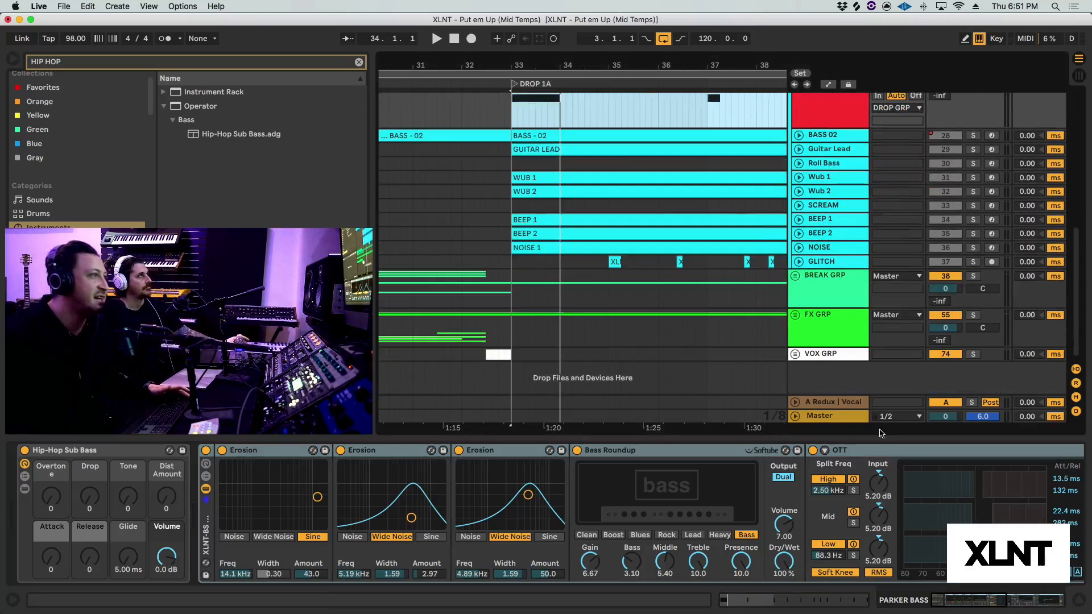
left_click(836, 402)
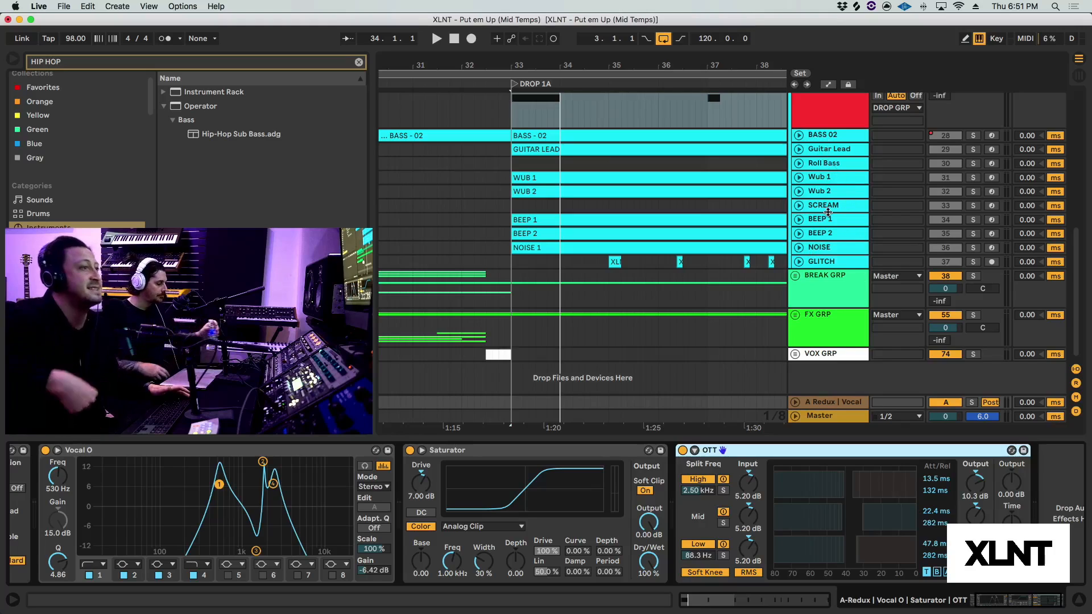
scroll(828, 212, "up", 5)
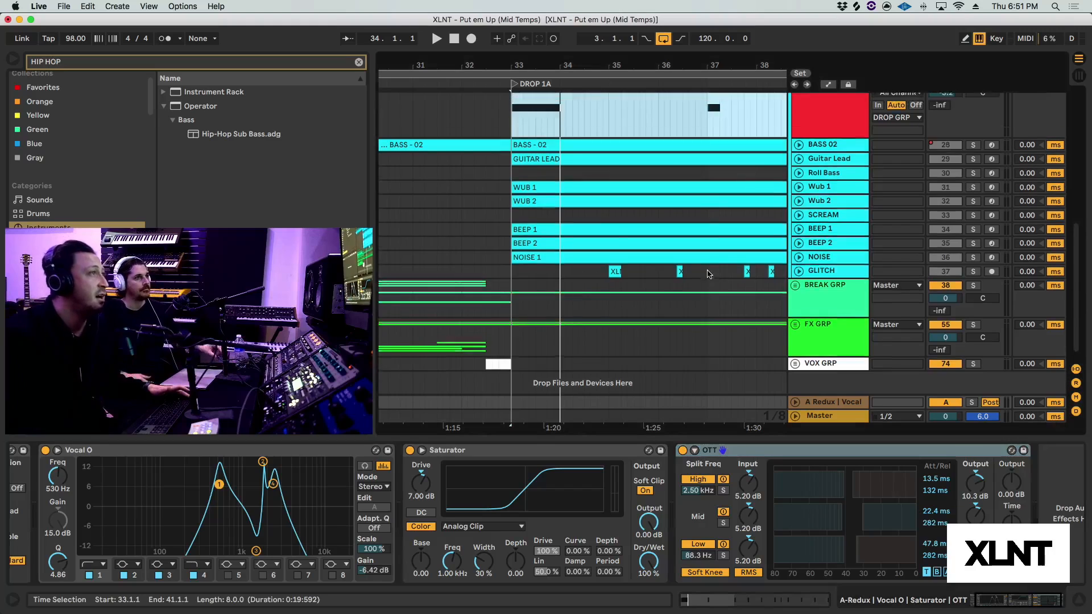
left_click(836, 453)
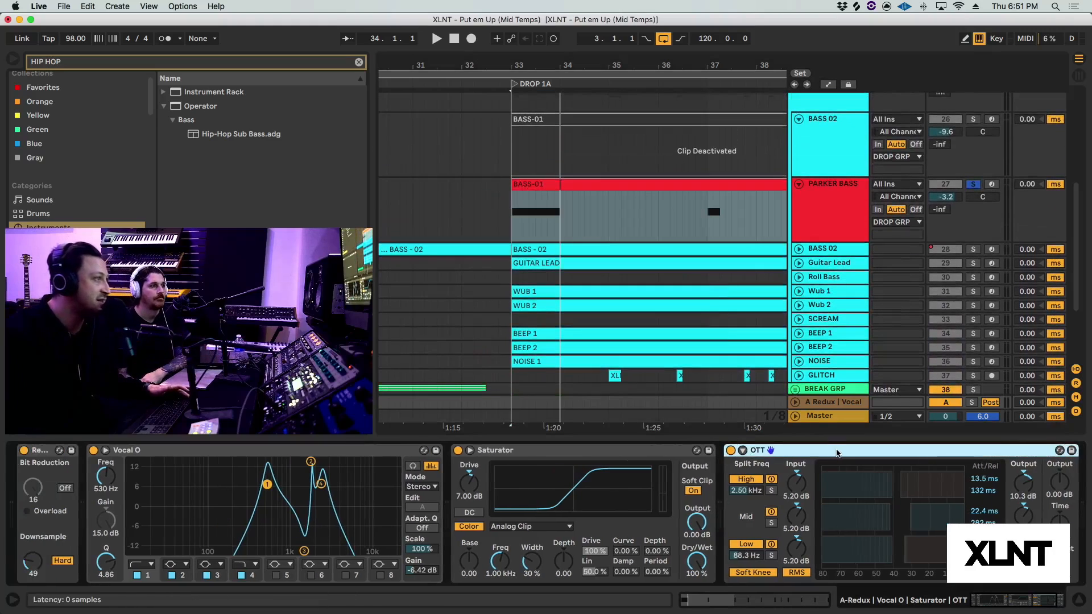
left_click(731, 450)
left_click(458, 450)
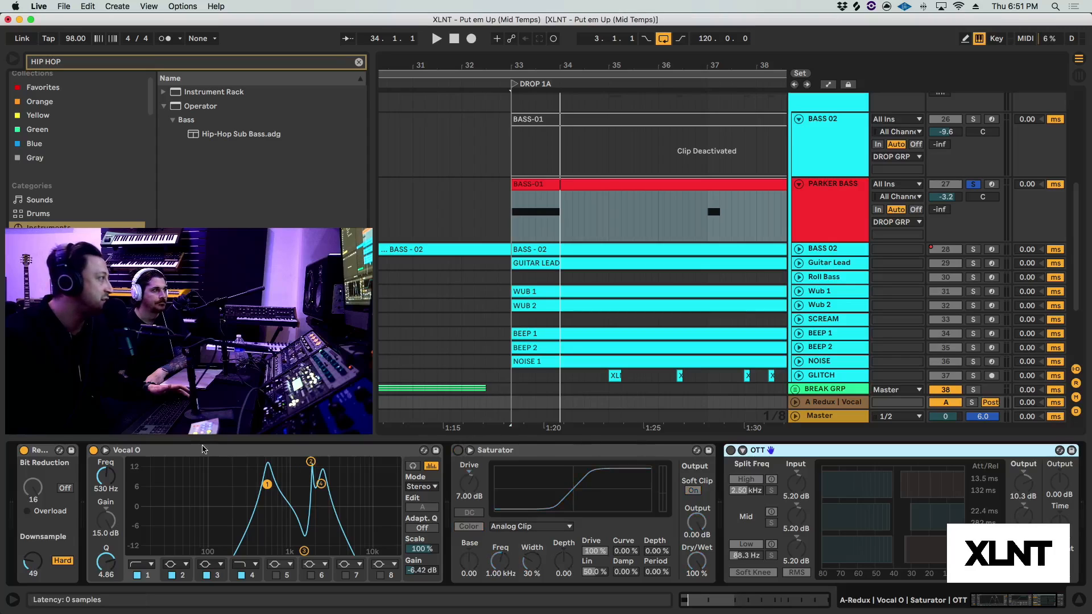
left_click(94, 450)
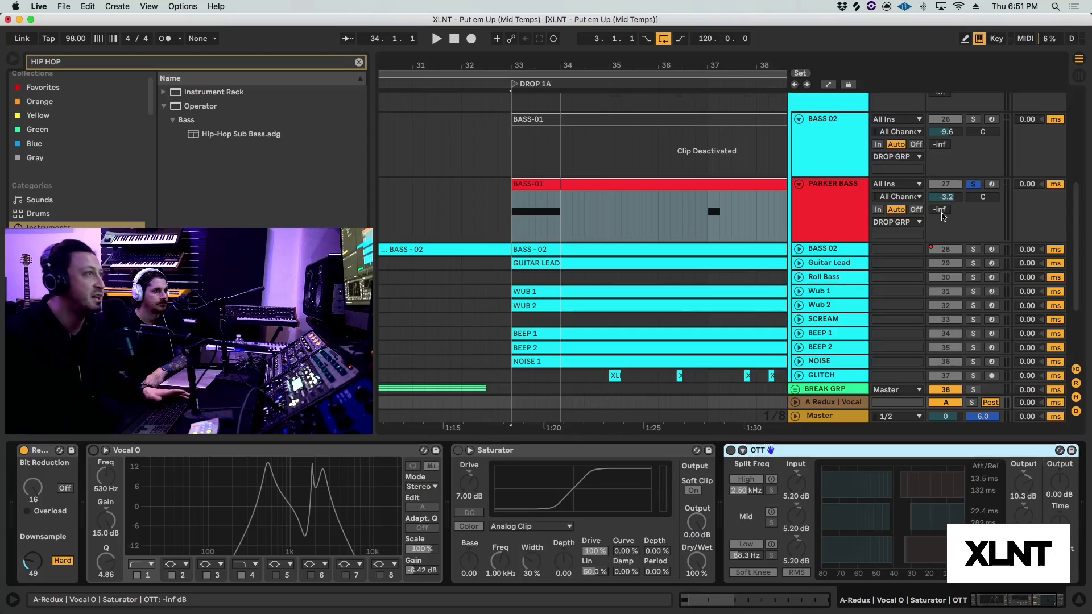
Play the bass while raising the PARKER BASS send to the A return to -10.6 dB.
key("space")
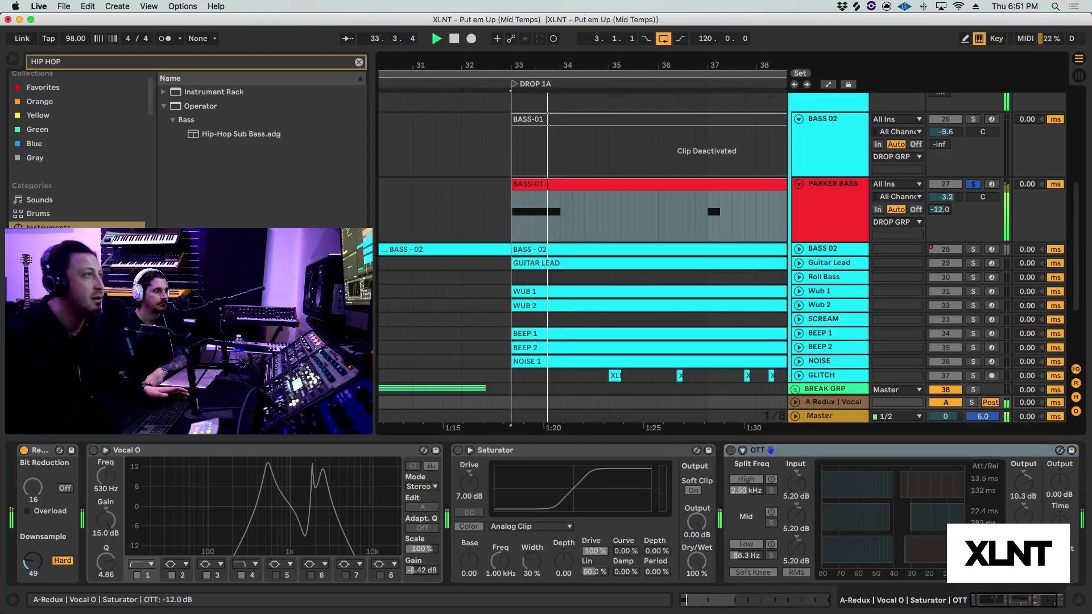
key("space")
key("space")
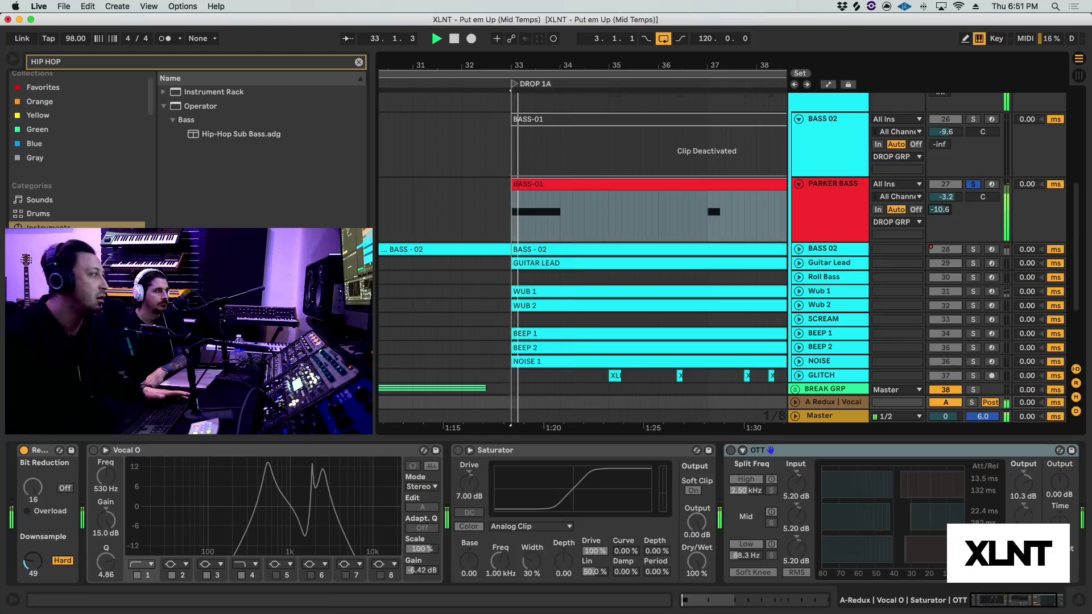
Audition the Redux downsampling at 87 in Hard mode and at 12.8 and 7.94 in Soft mode, ending in Hard at 91.
left_click_drag(33, 561, 64, 563)
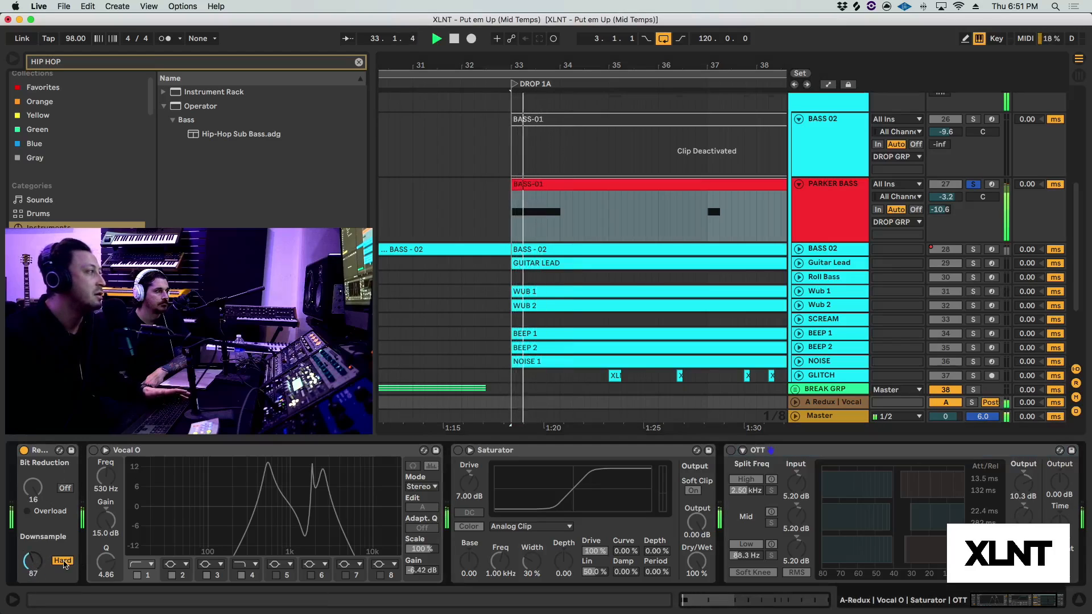
left_click(63, 561)
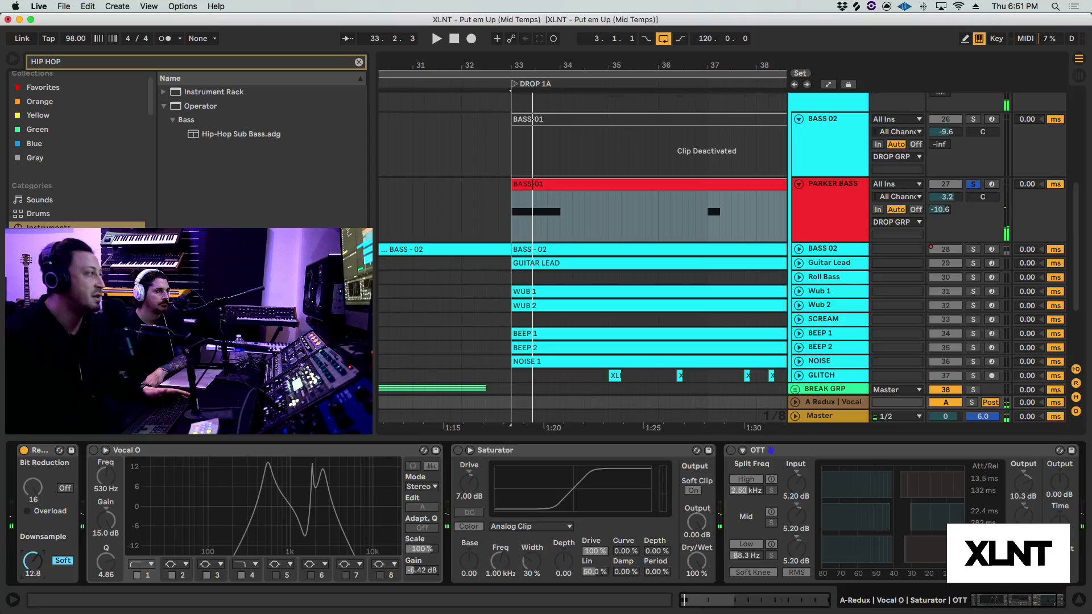
key("space")
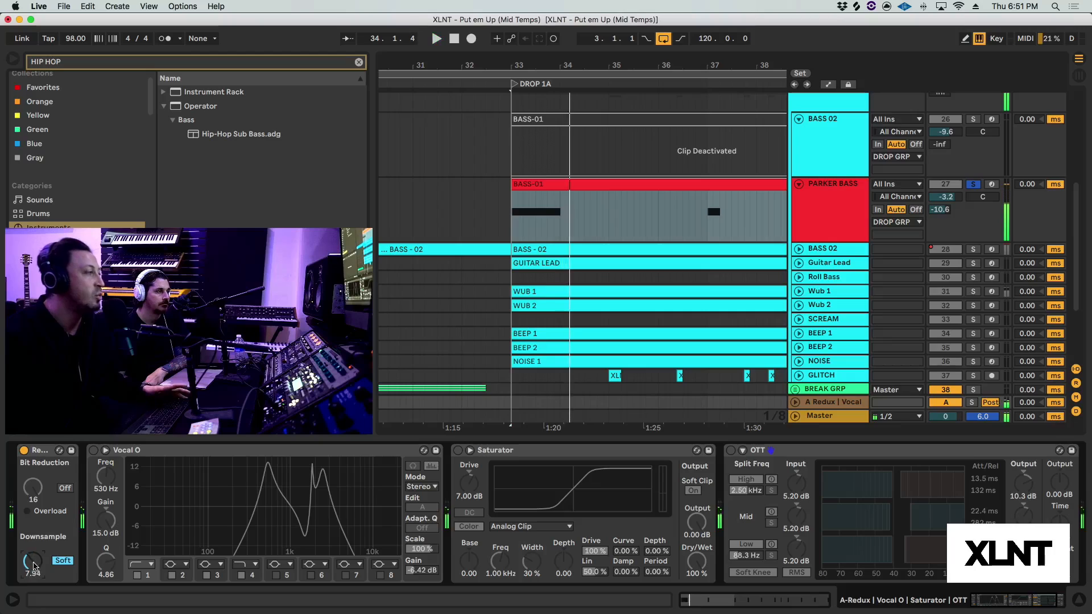
key("space")
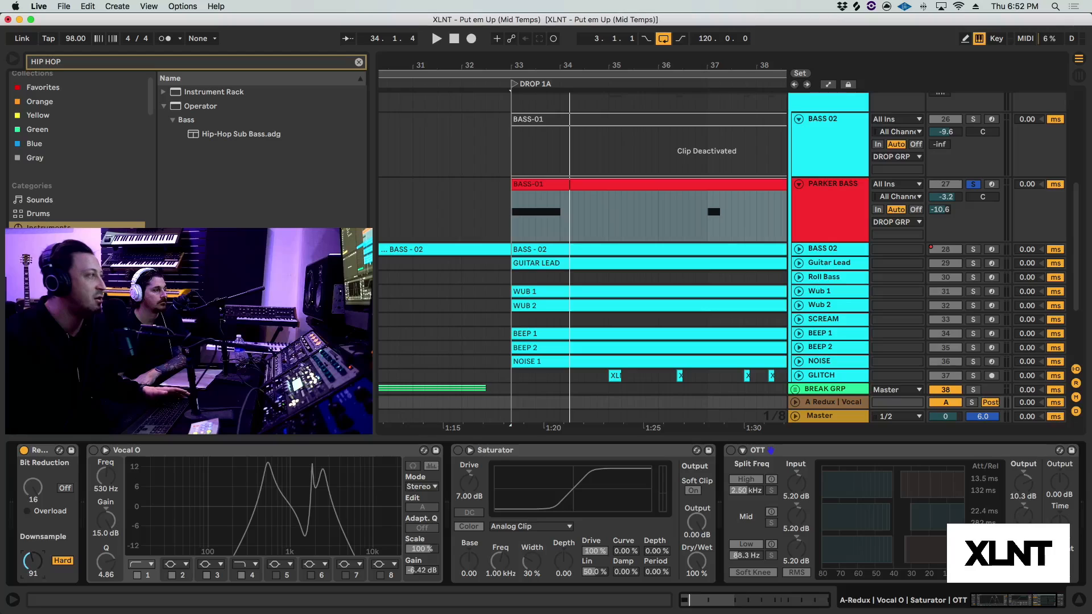
Lower the Redux downsampling to 77 while the bass plays, and set the PARKER BASS send to the A return to -8.7 dB.
key("space")
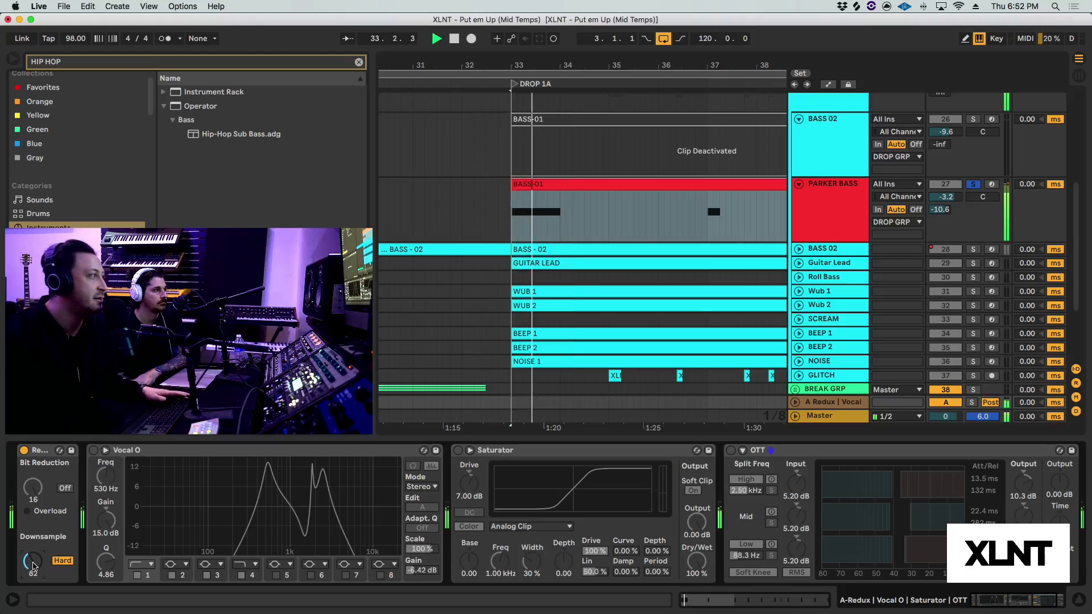
left_click_drag(33, 566, 33, 570)
key("space")
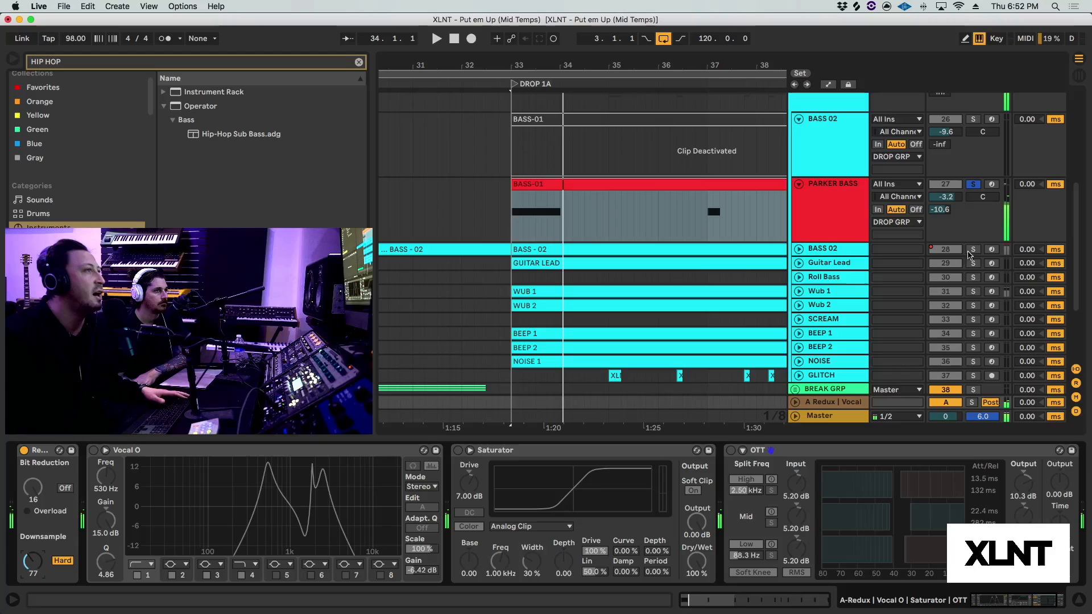
left_click(946, 212)
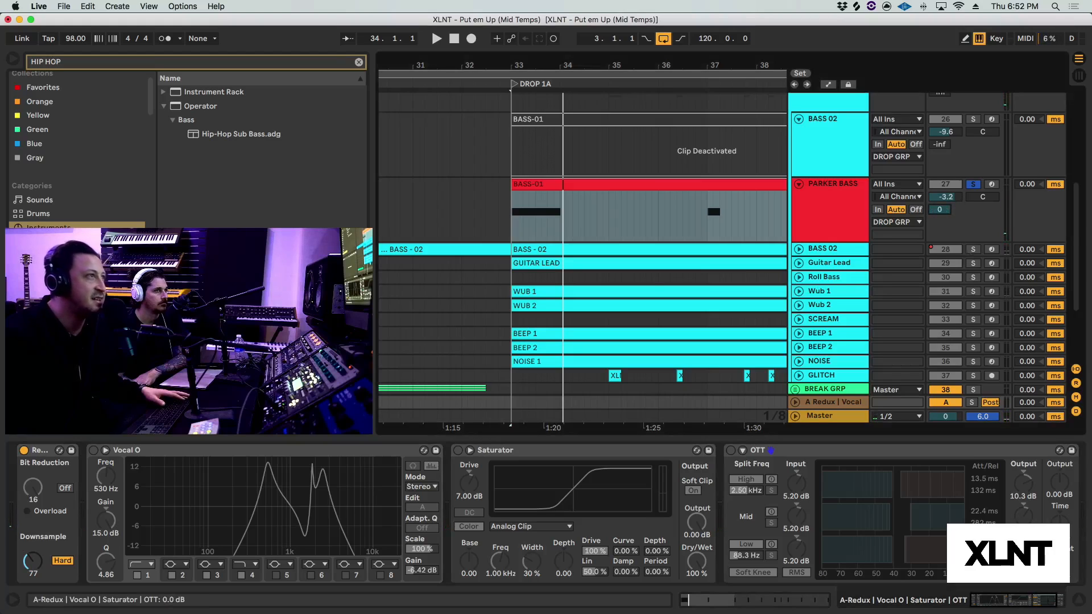
left_click(940, 209)
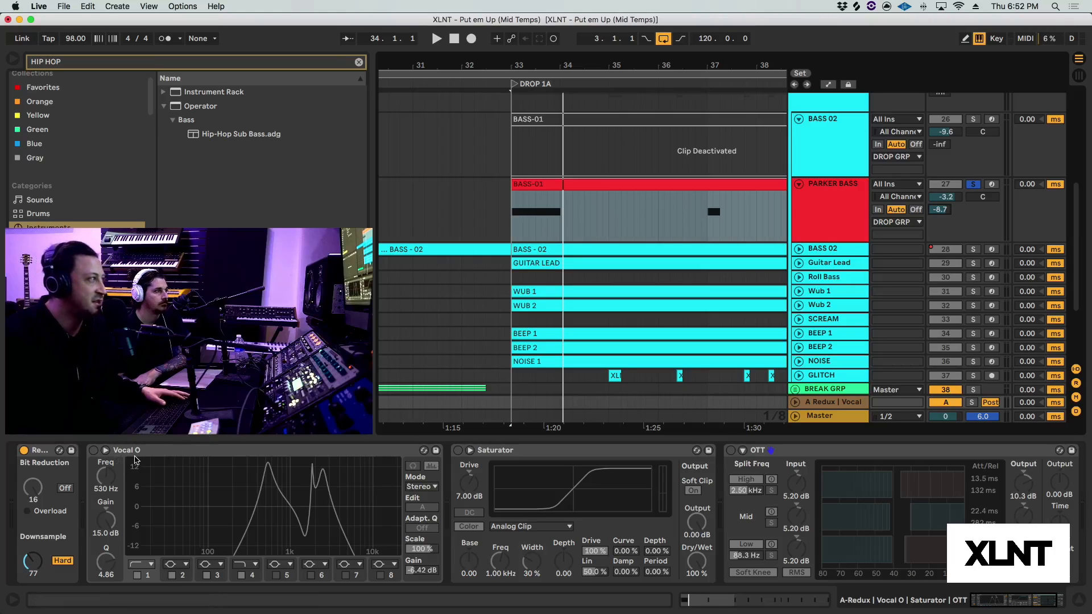
Switch on the Vocal O EQ after the Redux and play the bass through it.
left_click(94, 451)
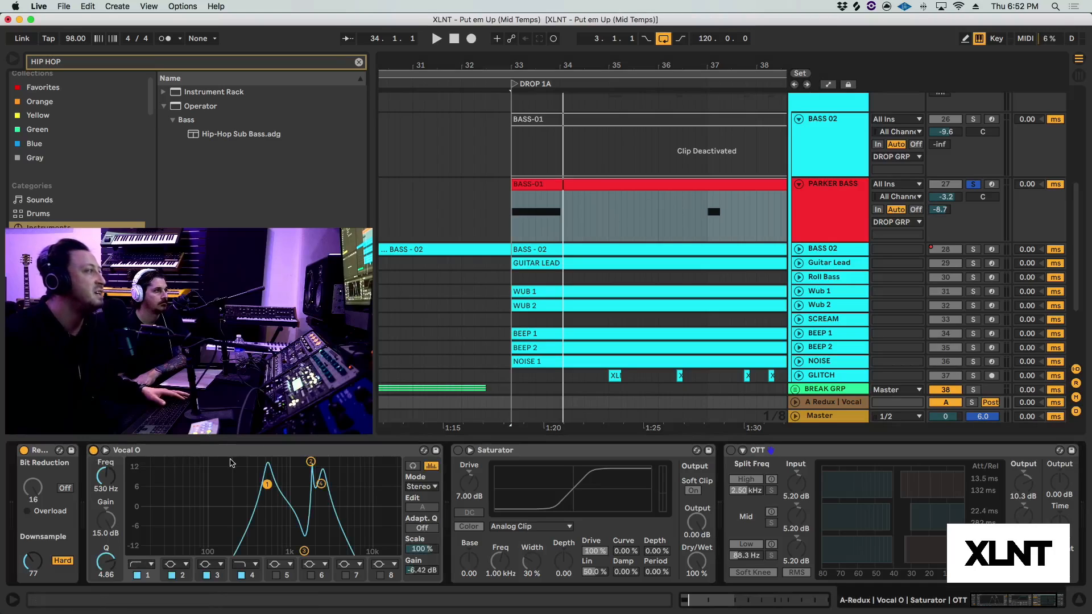
key("space")
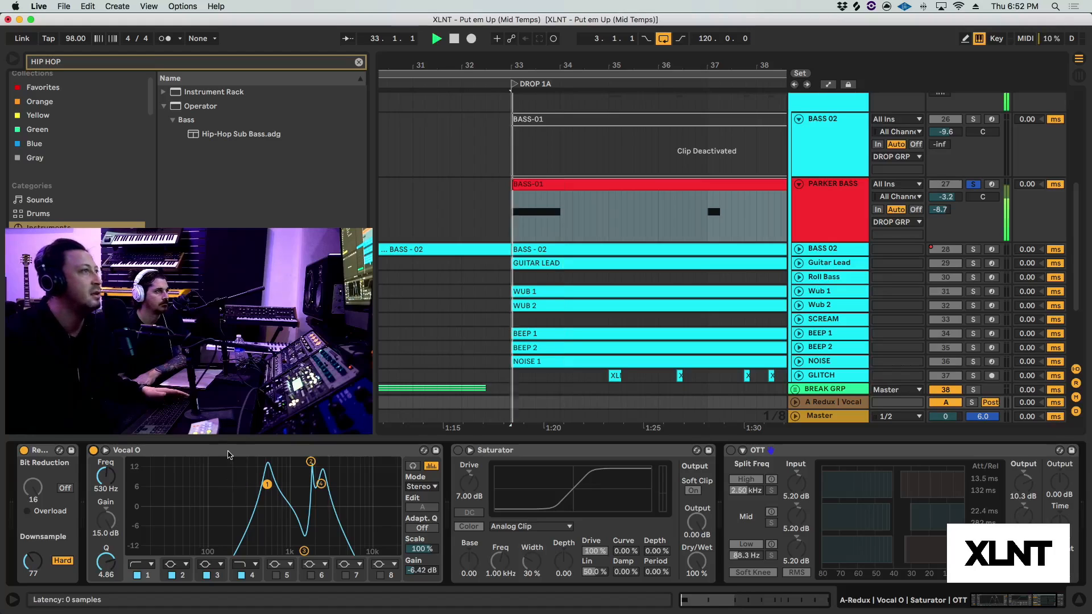
key("space")
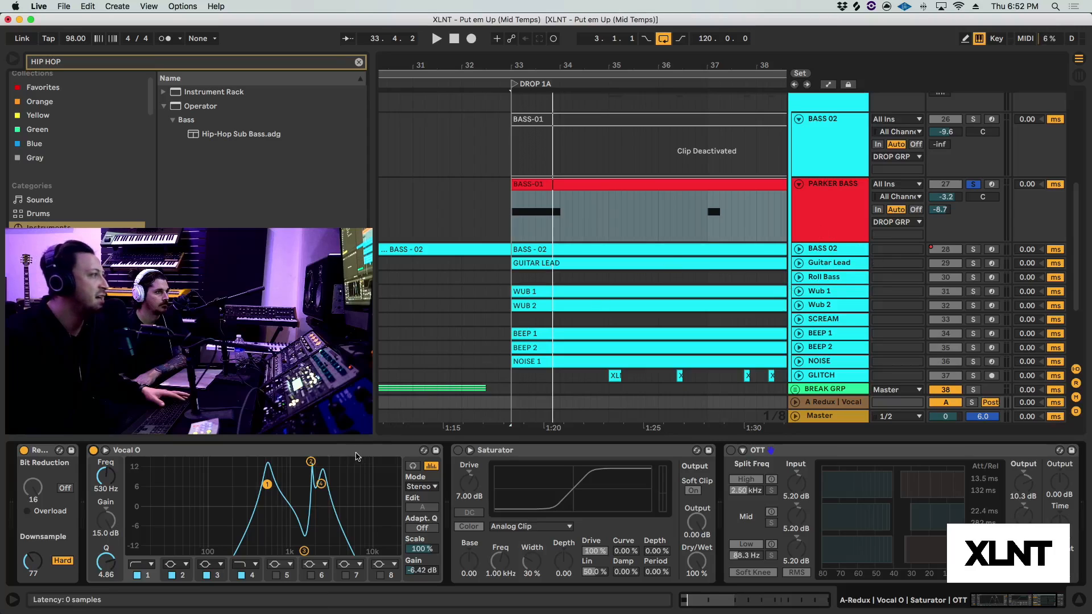
Switch on the return track's Saturator and play the bass through it.
left_click(458, 450)
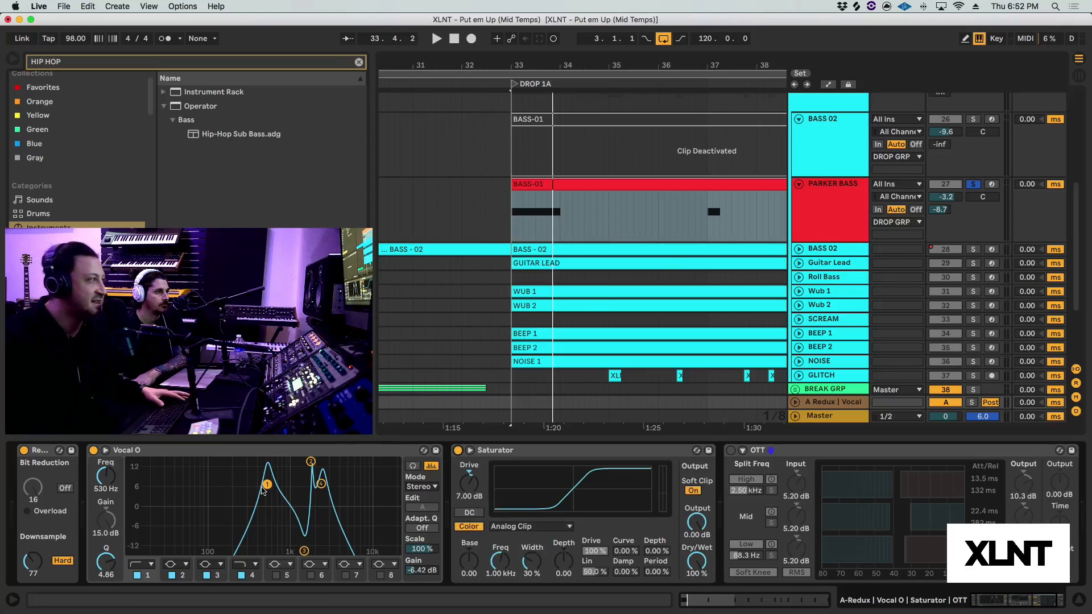
key("space")
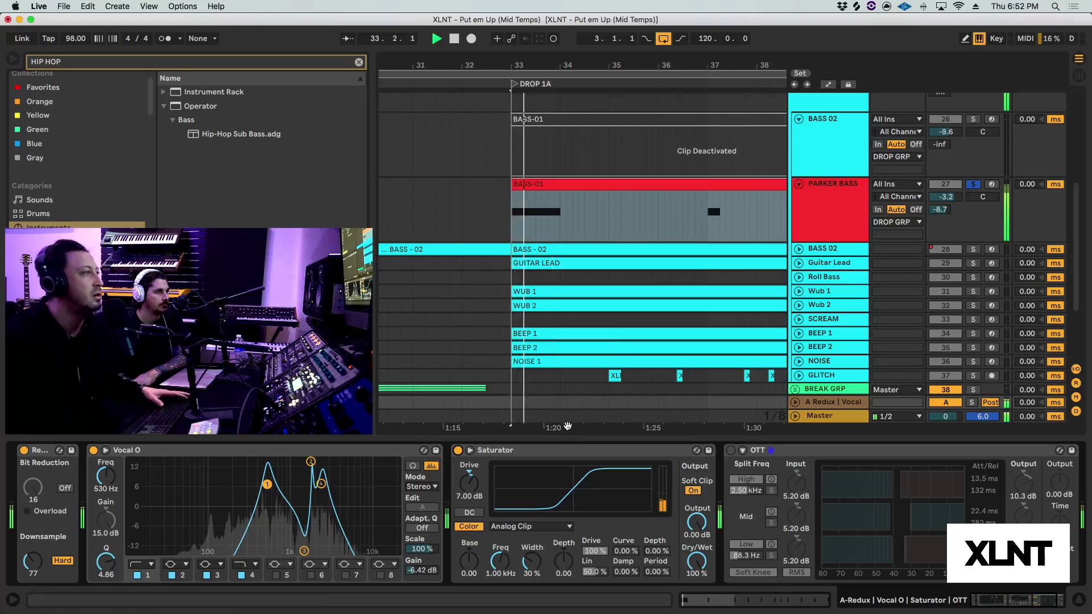
key("space")
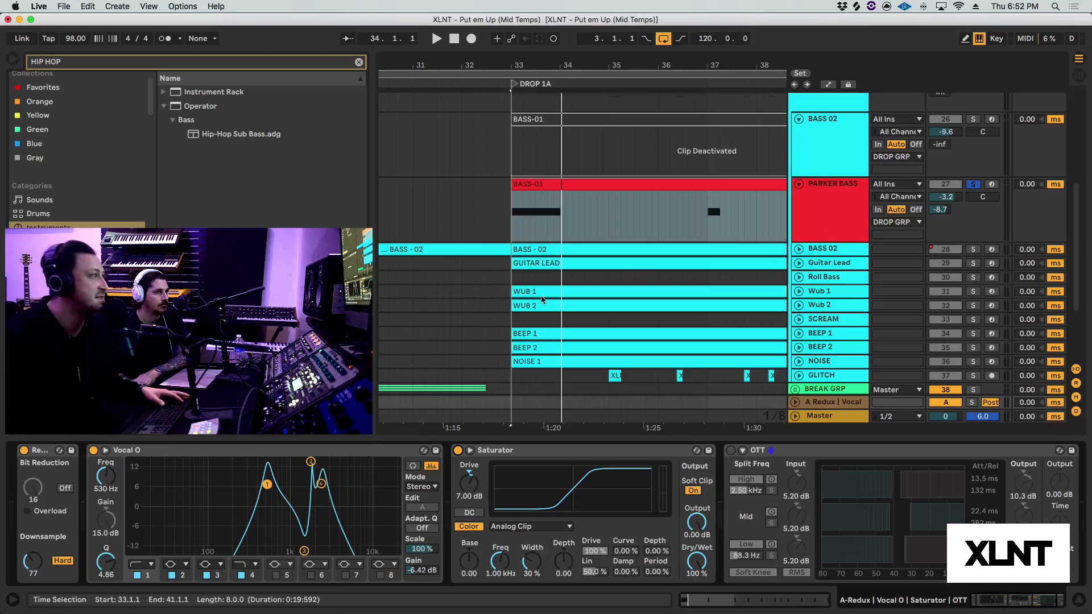
key("Delete")
Switch on the OTT at the end of the return chain and play the bass through it.
left_click(762, 452)
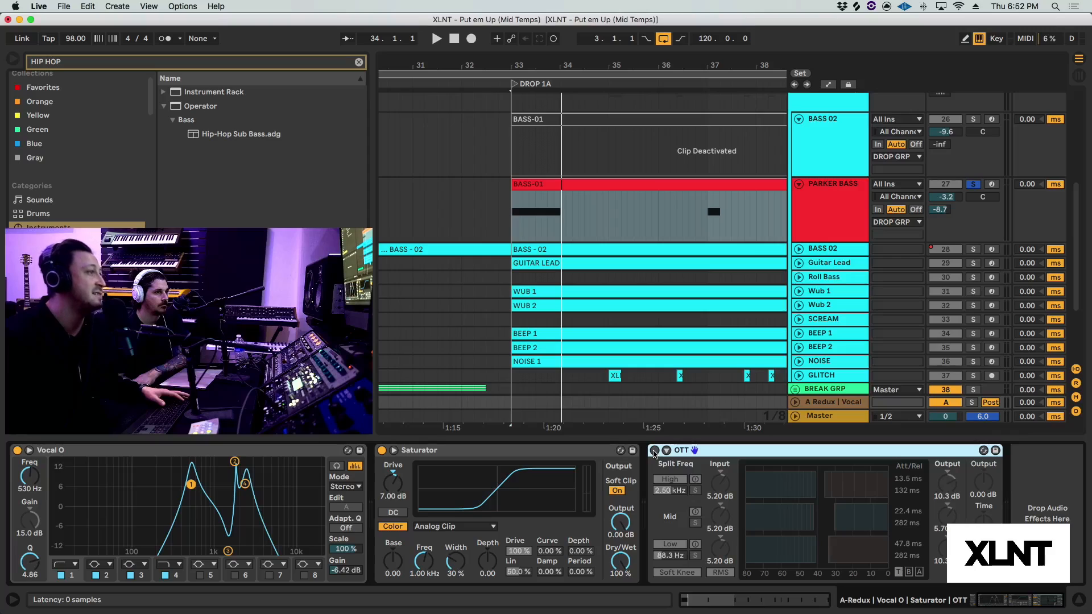
left_click(654, 451)
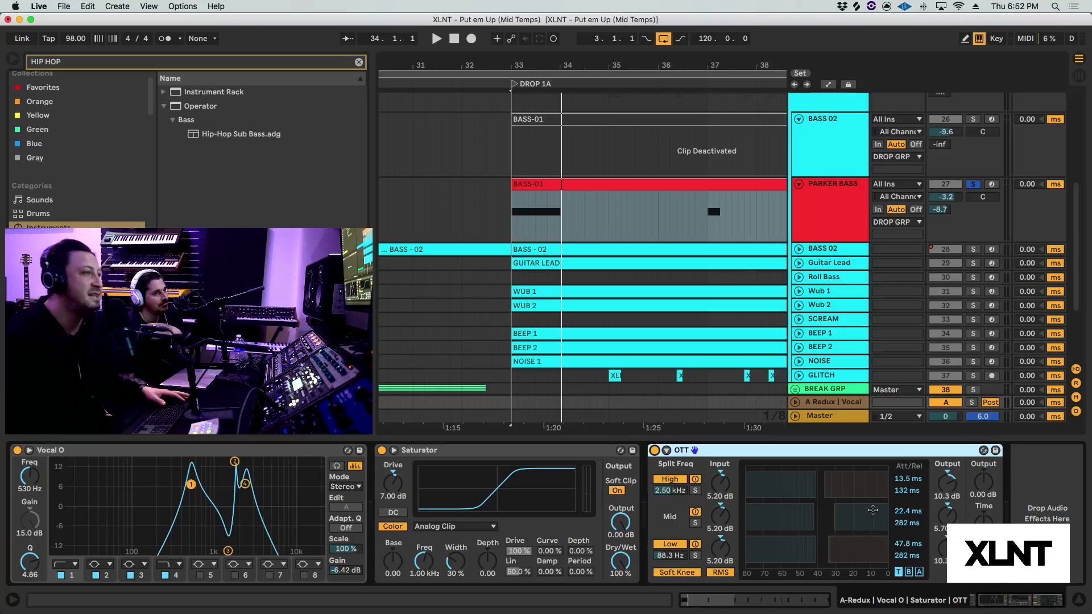
key("space")
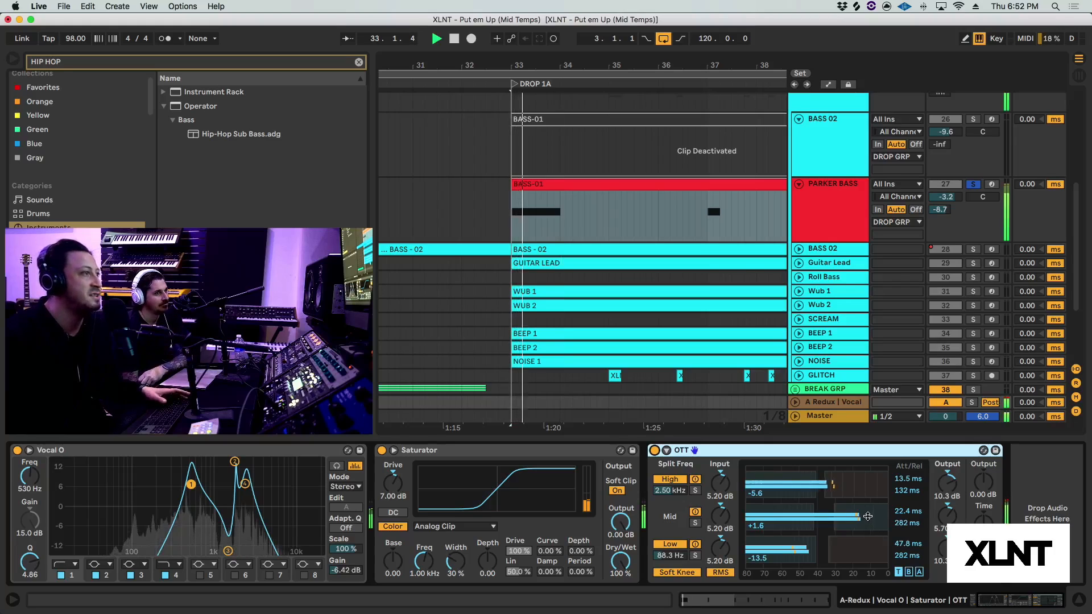
key("space")
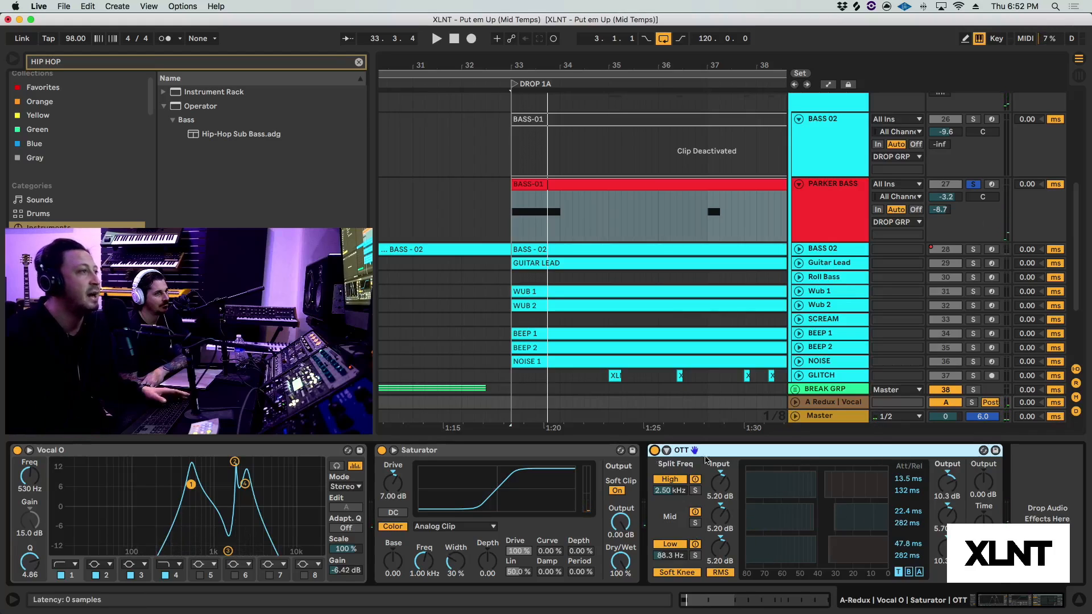
Reduce the PARKER BASS send to -22.8 dB while playing the bass, and select the A return track.
mouse_move(939, 209)
left_mouse_down()
mouse_move(939, 233)
mouse_move(940, 193)
mouse_move(943, 214)
left_mouse_up()
key("space")
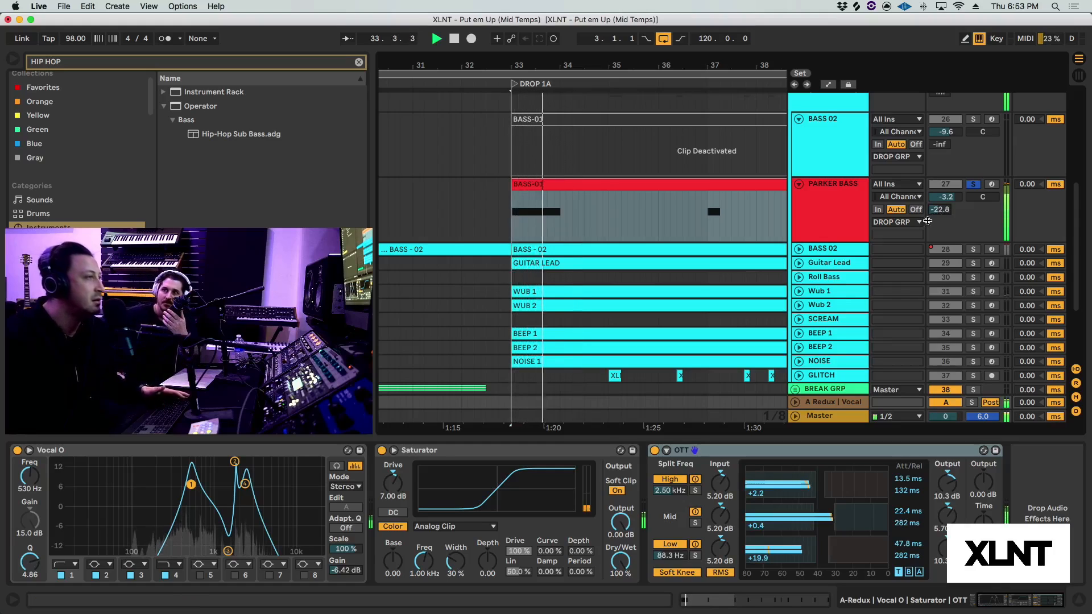
key("space")
left_click(836, 402)
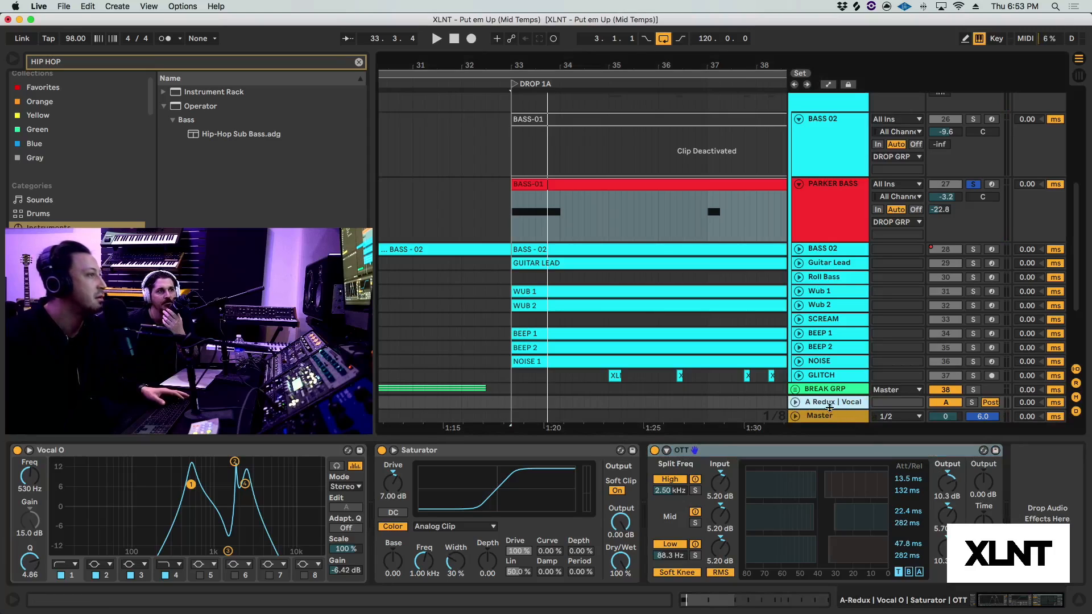
Copy the DROP GRP's sidechain Compressor to the end of the A return's effects chain, after the OTT.
scroll(825, 284, "up", 8)
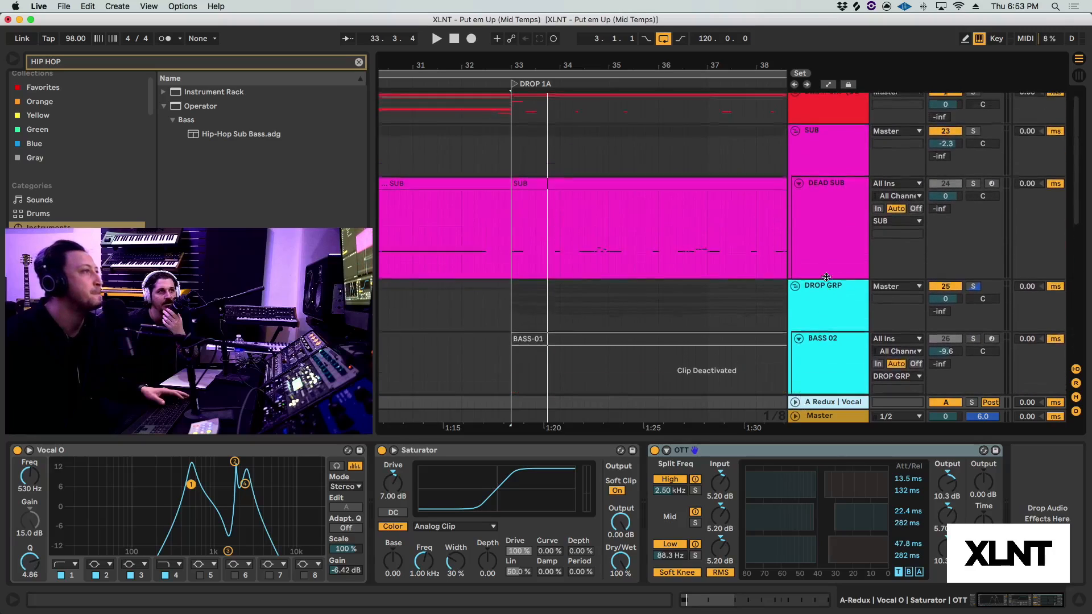
left_click(815, 291)
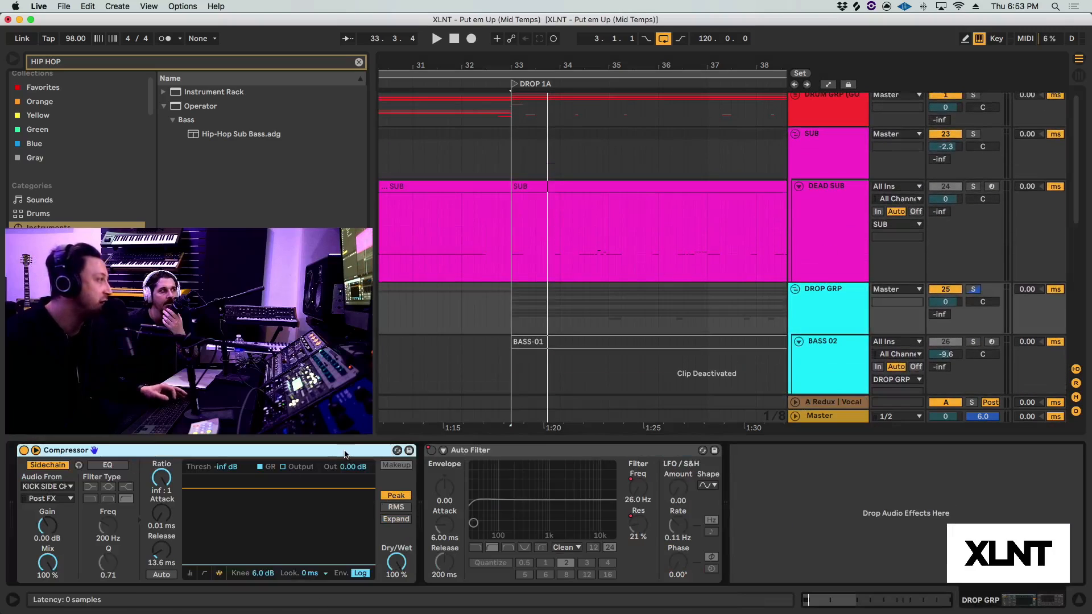
left_click(841, 402)
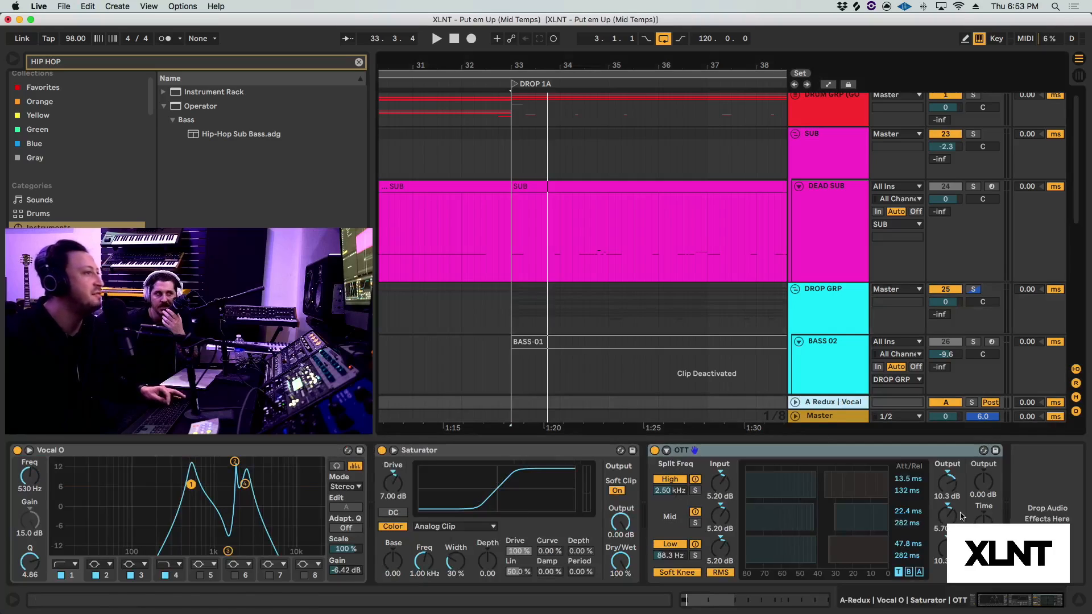
left_click(1055, 519)
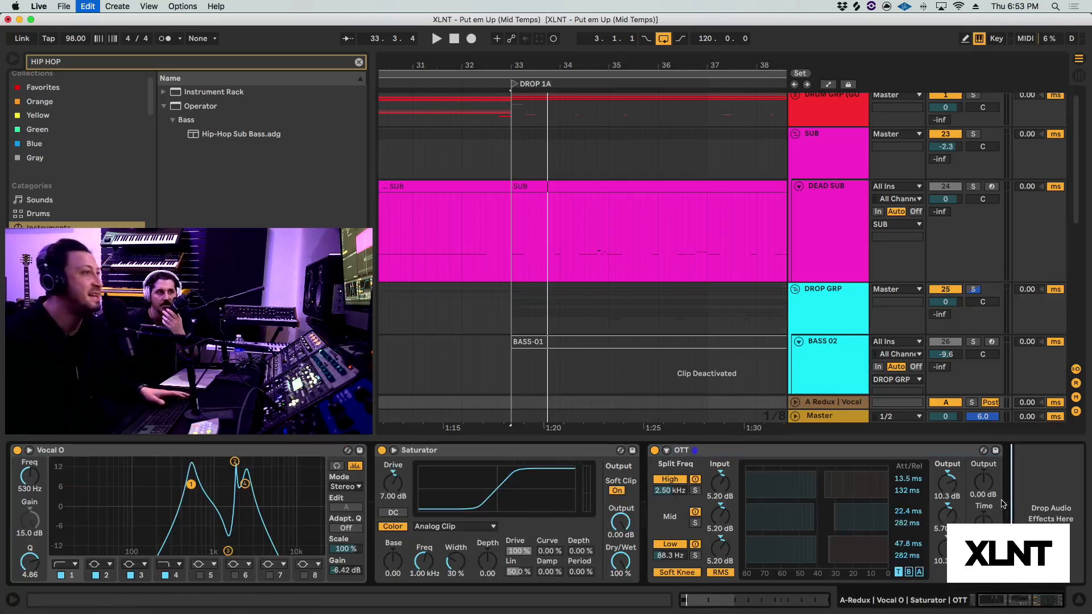
key("super+v")
Play the bass from bar 33 to hear it with the sidechained return.
key("space")
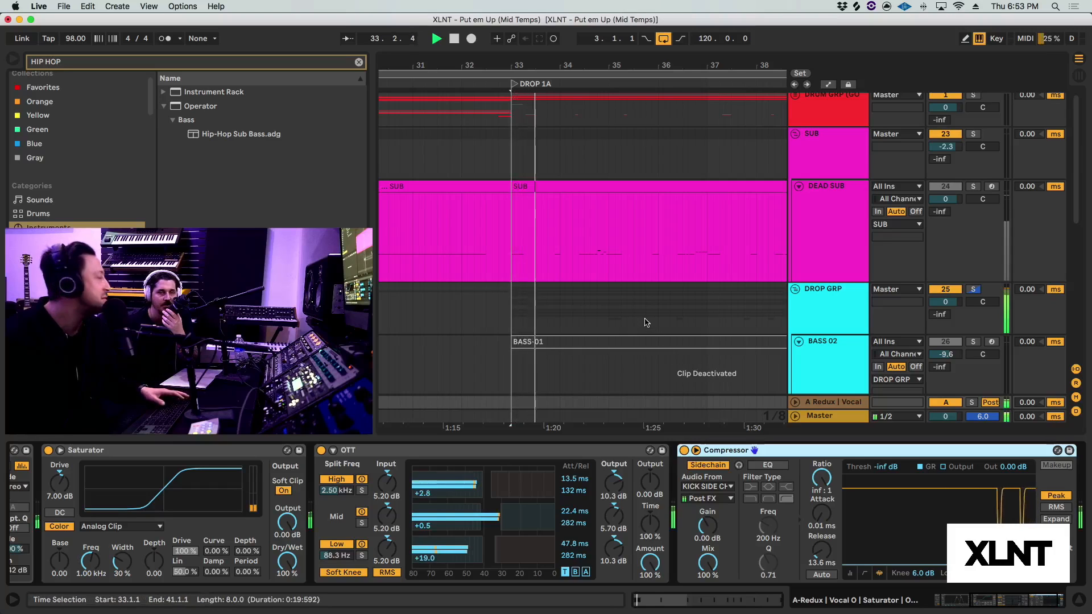
scroll(645, 322, "down", 6)
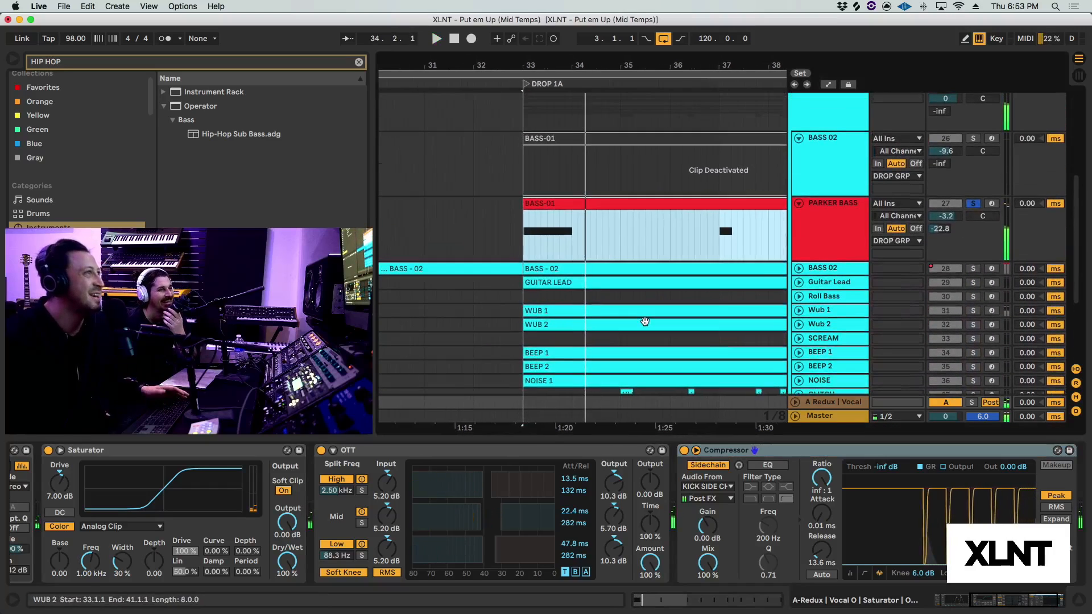
key("space")
scroll(522, 253, "up", 2)
left_click(522, 253)
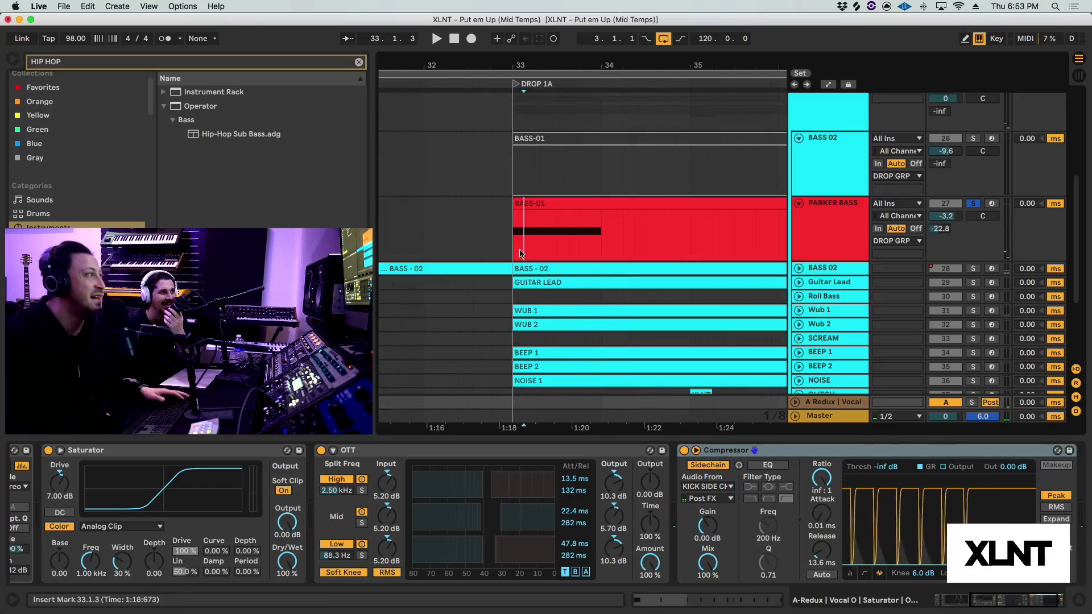
left_click(514, 253)
key("space")
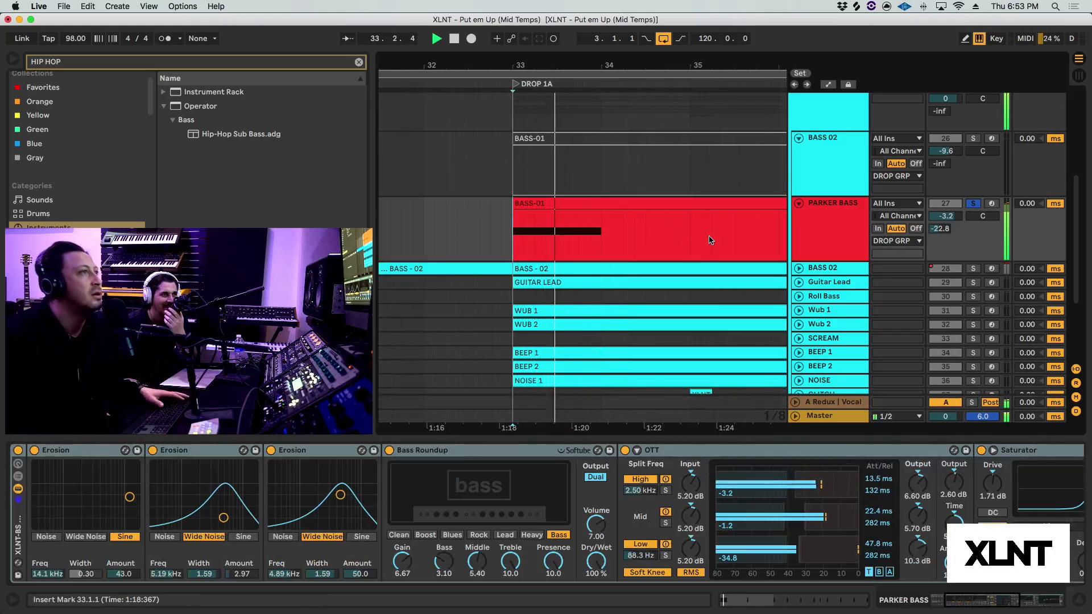
key("space")
Insert a new audio track directly below the PARKER BASS track.
scroll(700, 248, "up", 2)
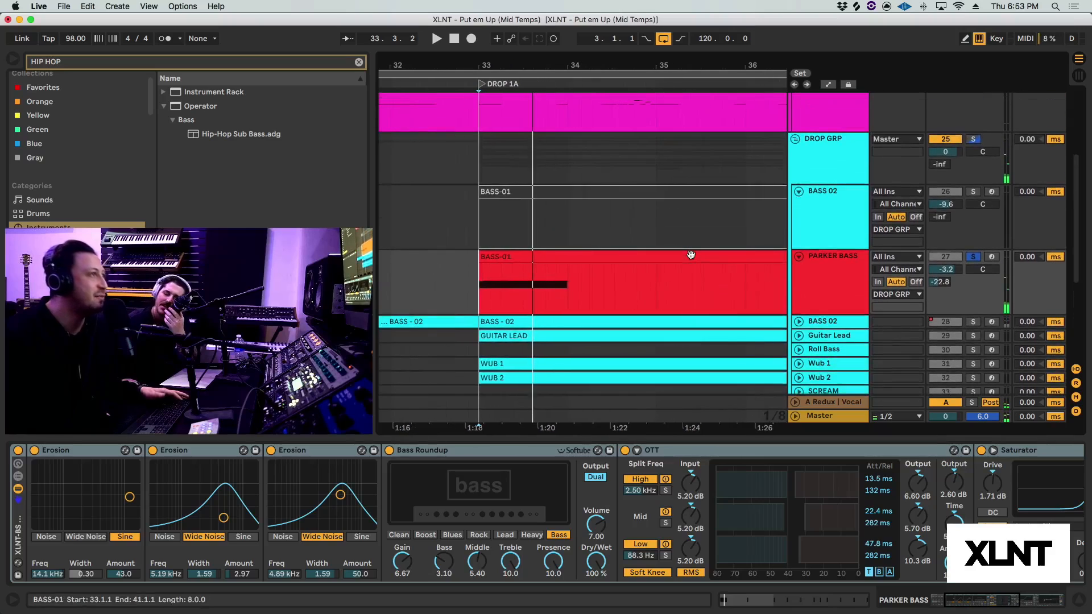
scroll(691, 254, "left", 1)
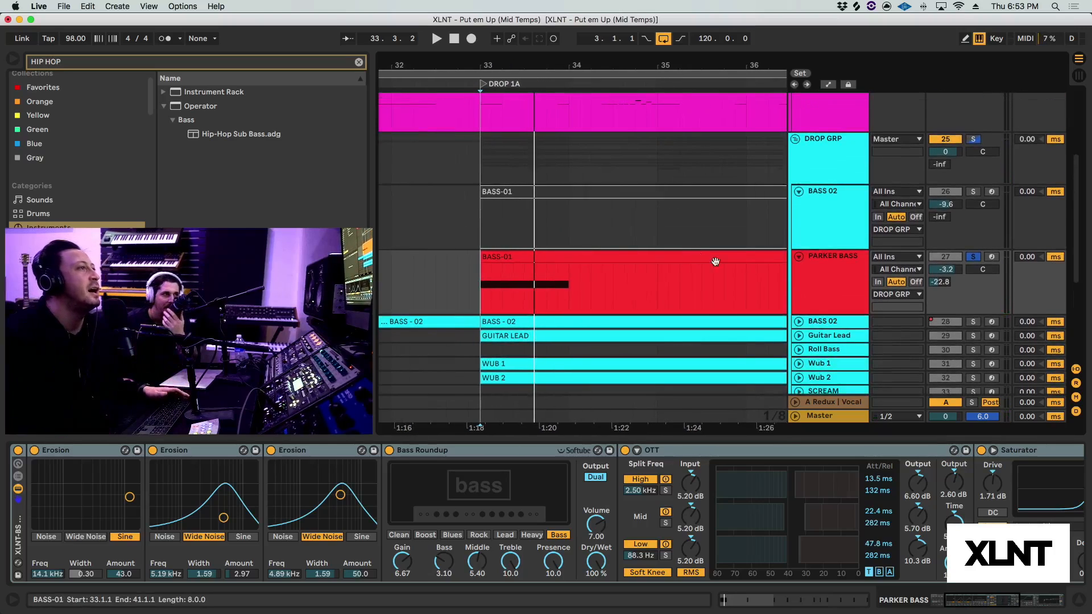
left_click(810, 284)
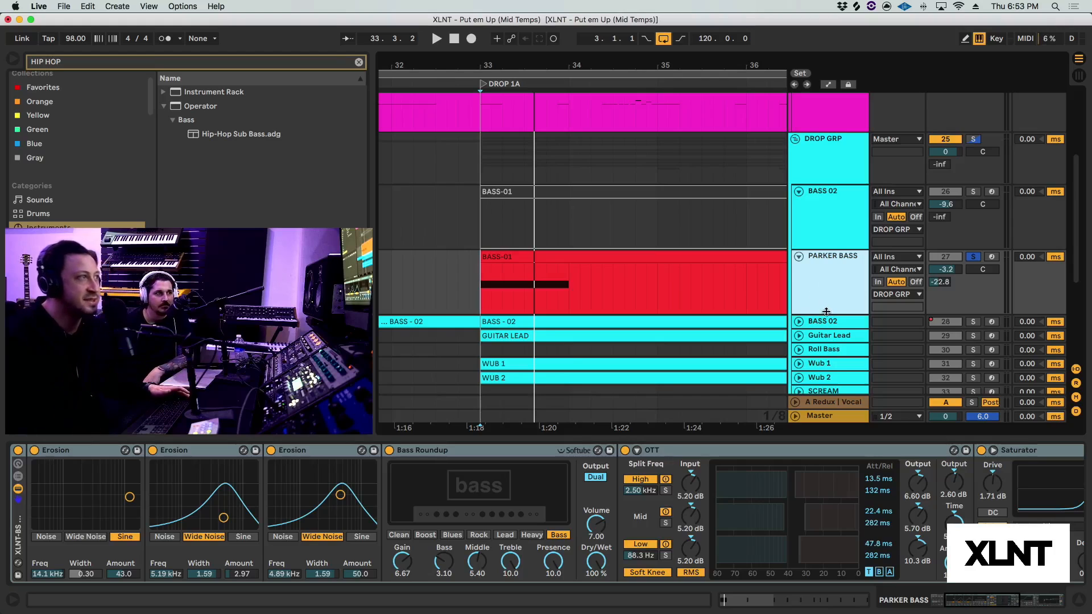
left_click_drag(828, 314, 827, 323)
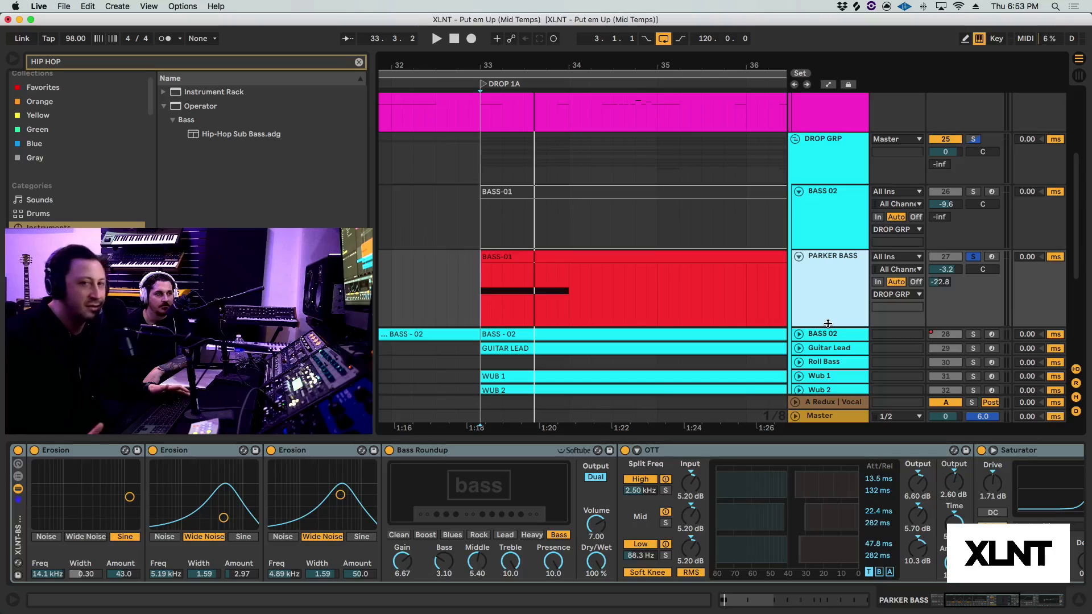
left_click(837, 294)
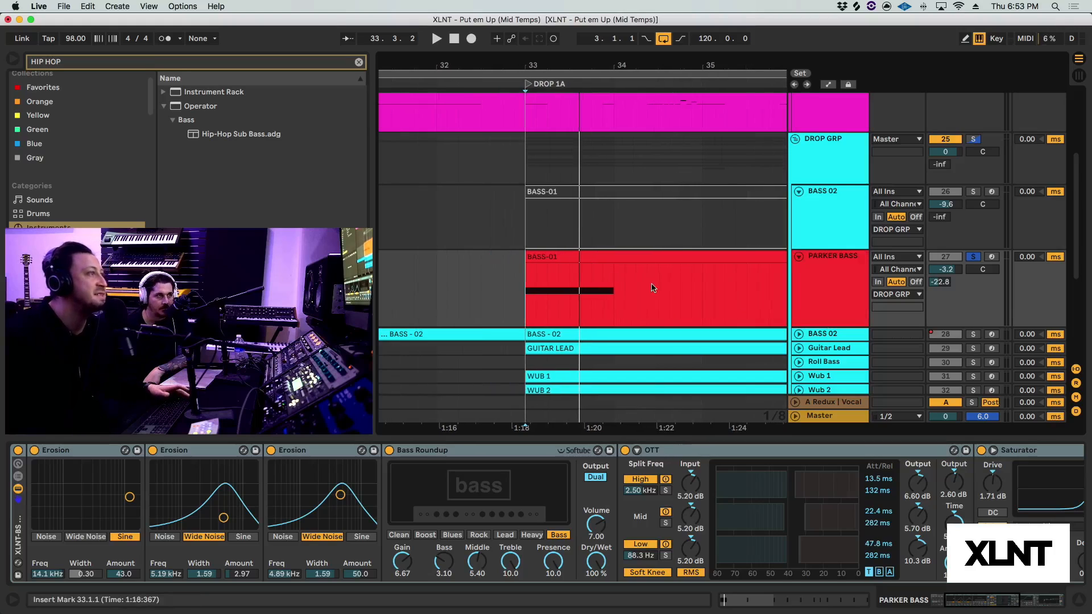
left_click(843, 295)
key("super+t")
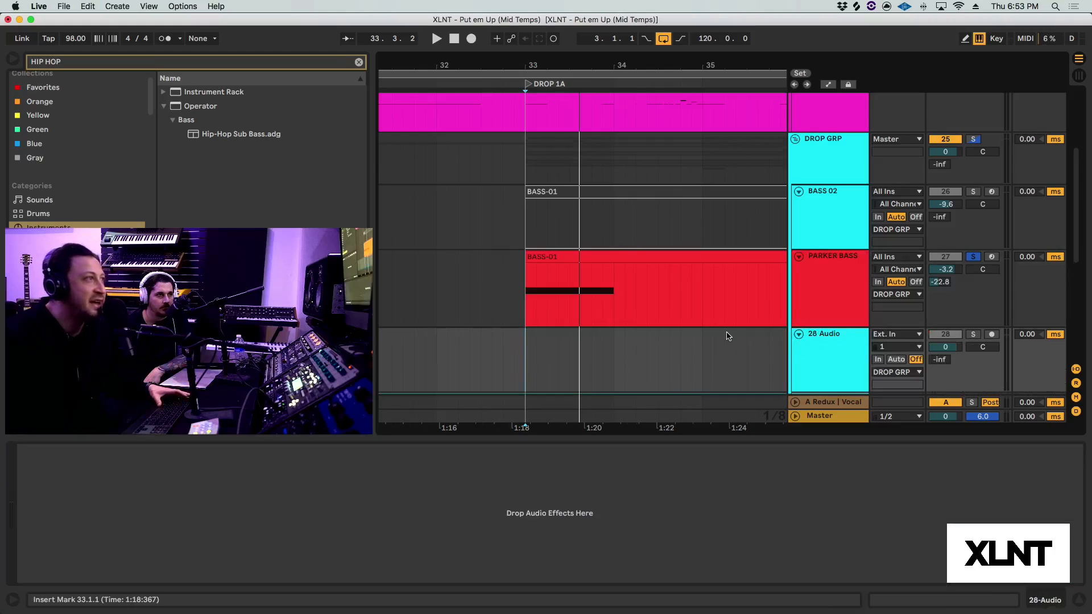
Arm the new audio track with Resampling as its input, set the start at 33.1.1 and solo PARKER BASS.
left_click(974, 336)
left_click(494, 364)
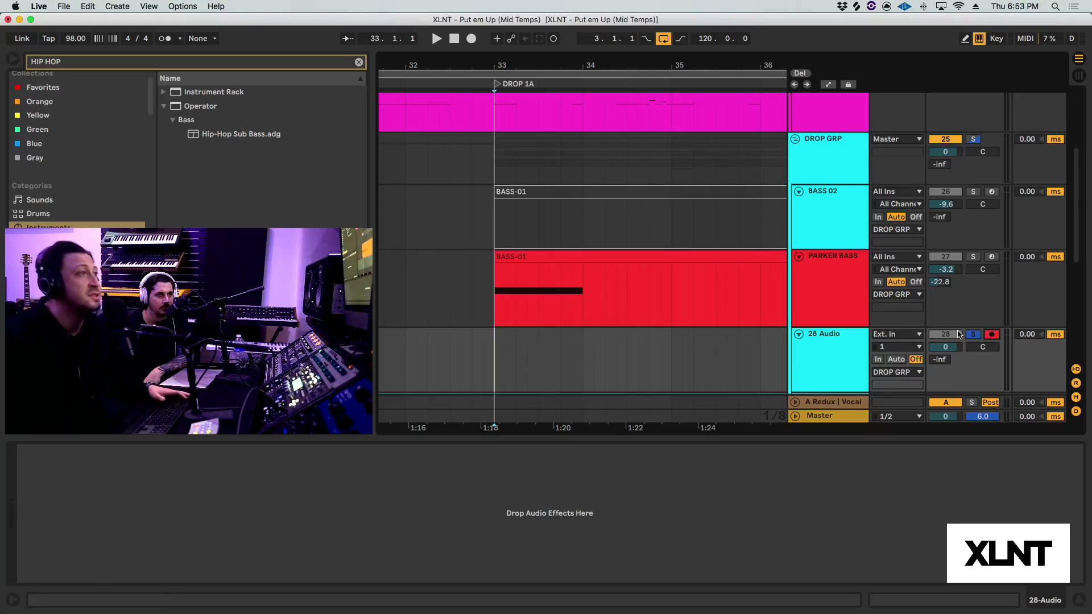
left_click(907, 337)
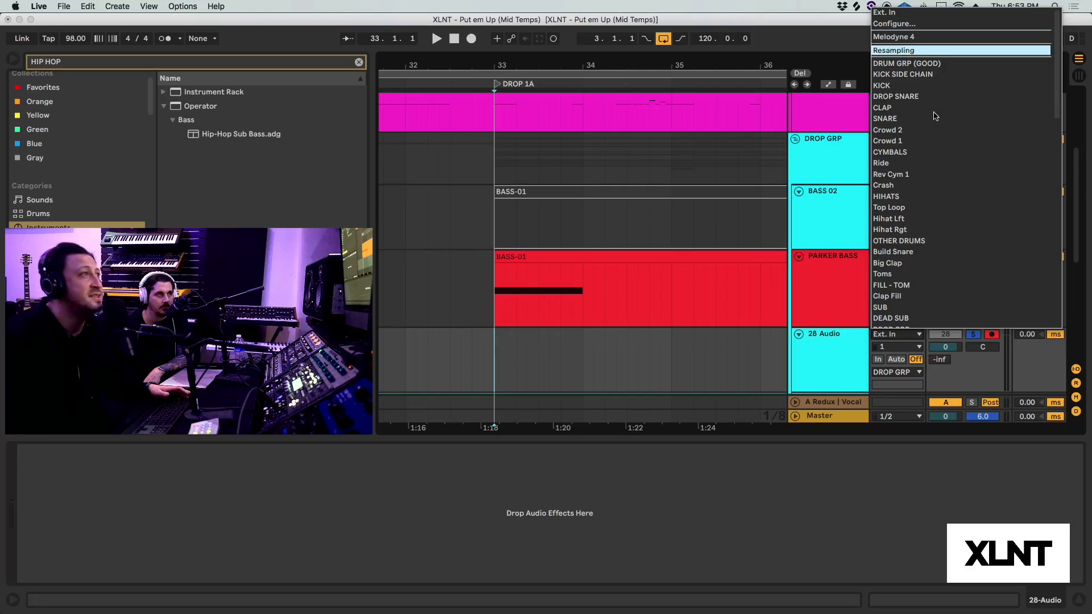
key("Return")
left_click(973, 257)
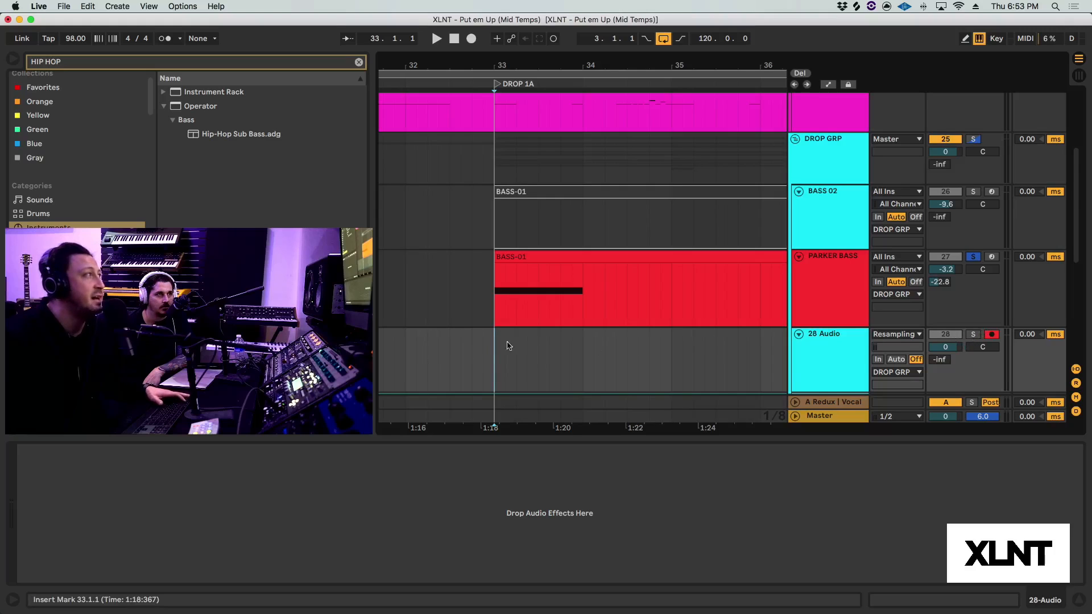
Record the bass from bar 33 onto the new audio track and trim the recorded clip to one bar.
left_click(471, 39)
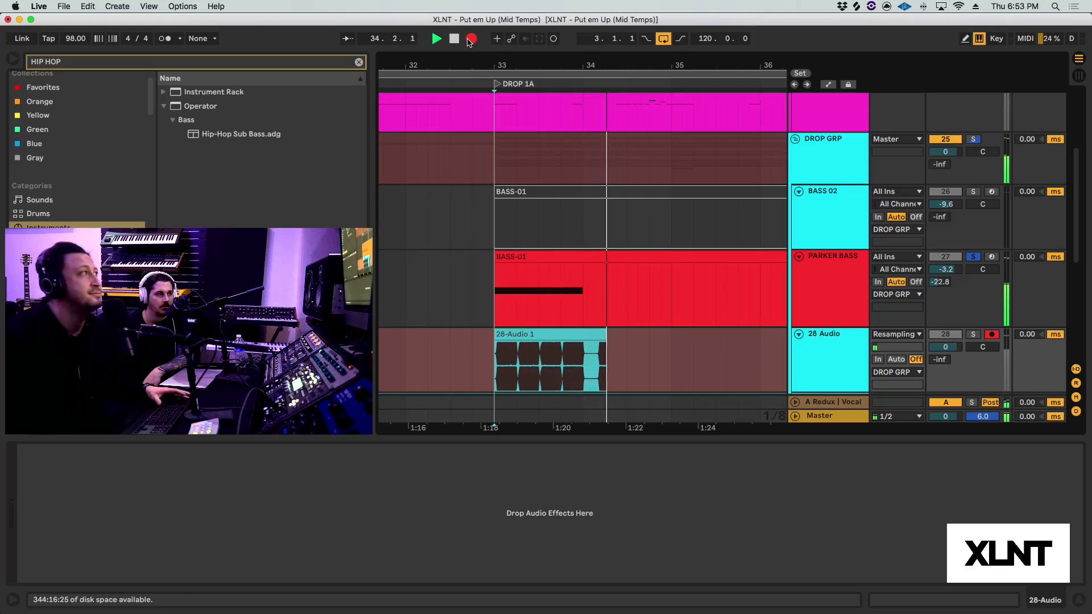
key("space")
left_click_drag(604, 332, 580, 334)
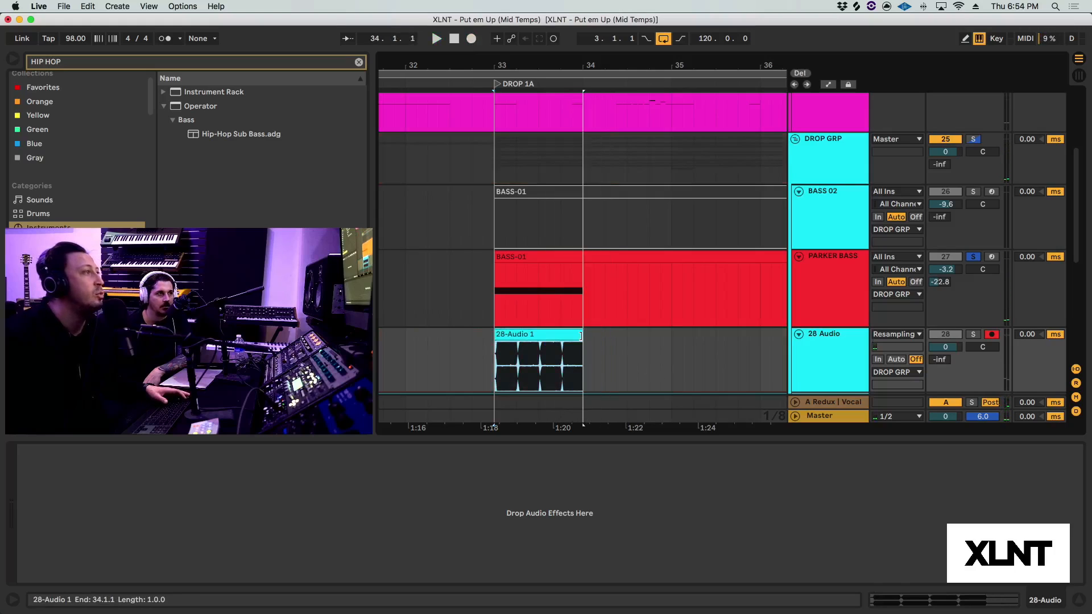
left_click(579, 335)
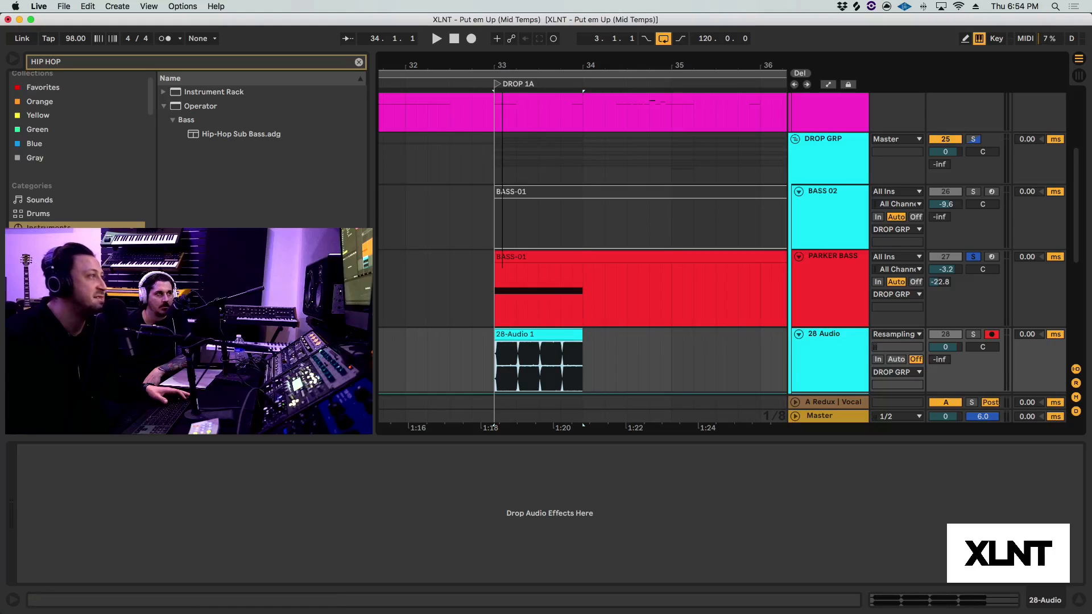
Duplicate the recorded clip's first sustained hit directly after itself and play the result.
key("z")
left_click_drag(484, 376, 517, 372)
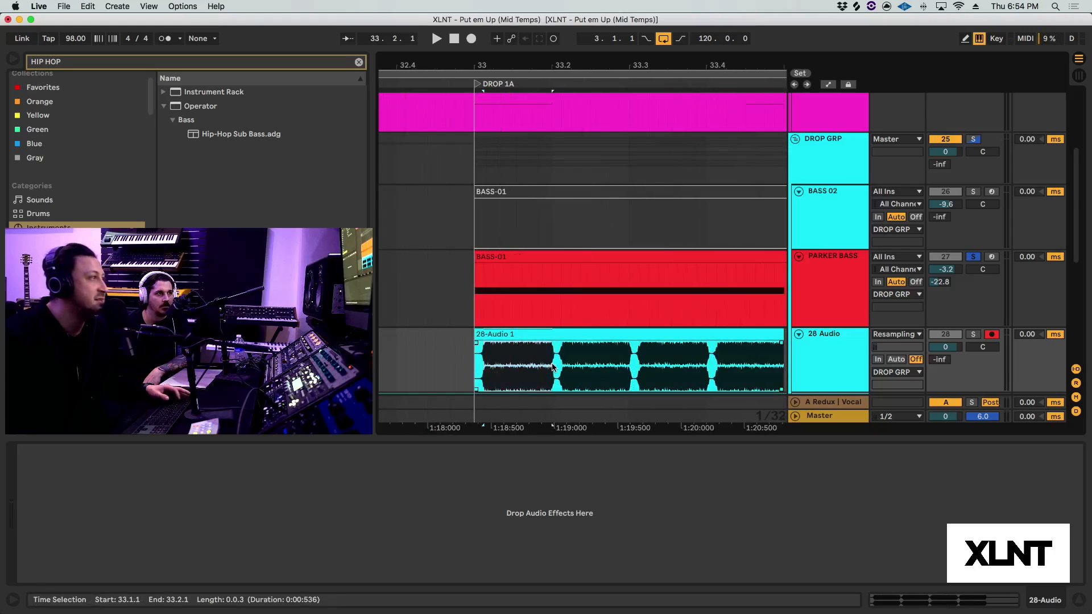
key("ctrl+d")
left_click(527, 369)
key("space")
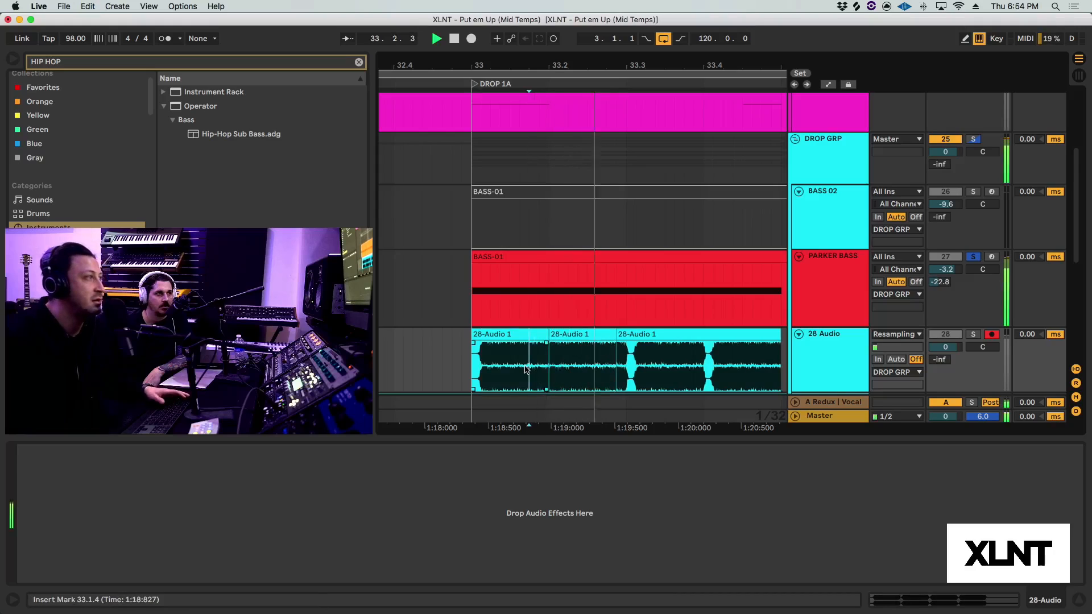
Solo the 28 Audio track and play the recorded clip from 33.4.1.
left_click(973, 334)
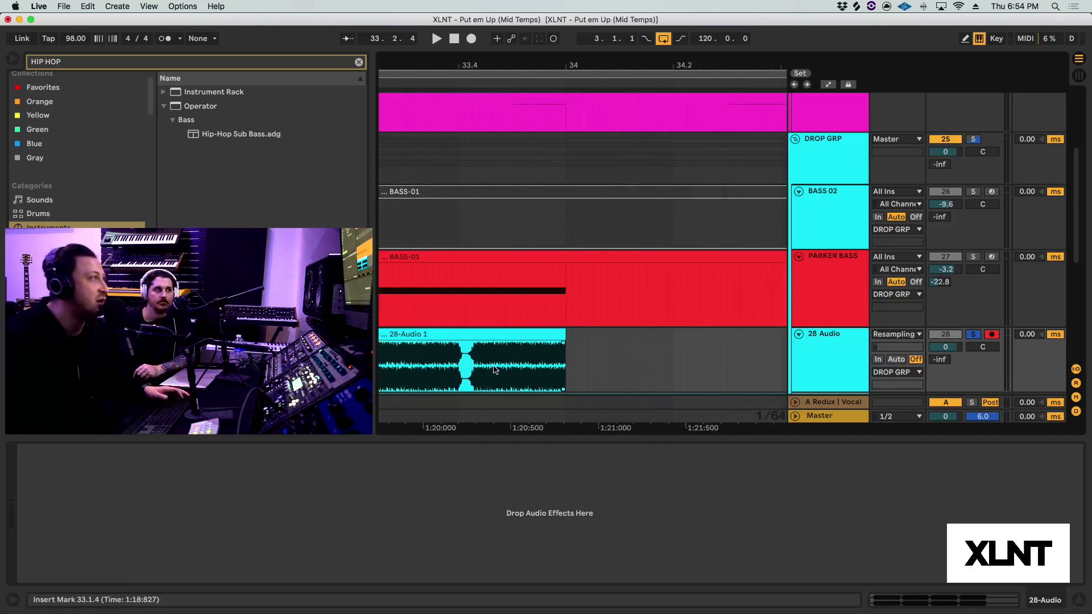
key("plus")
key("plus")
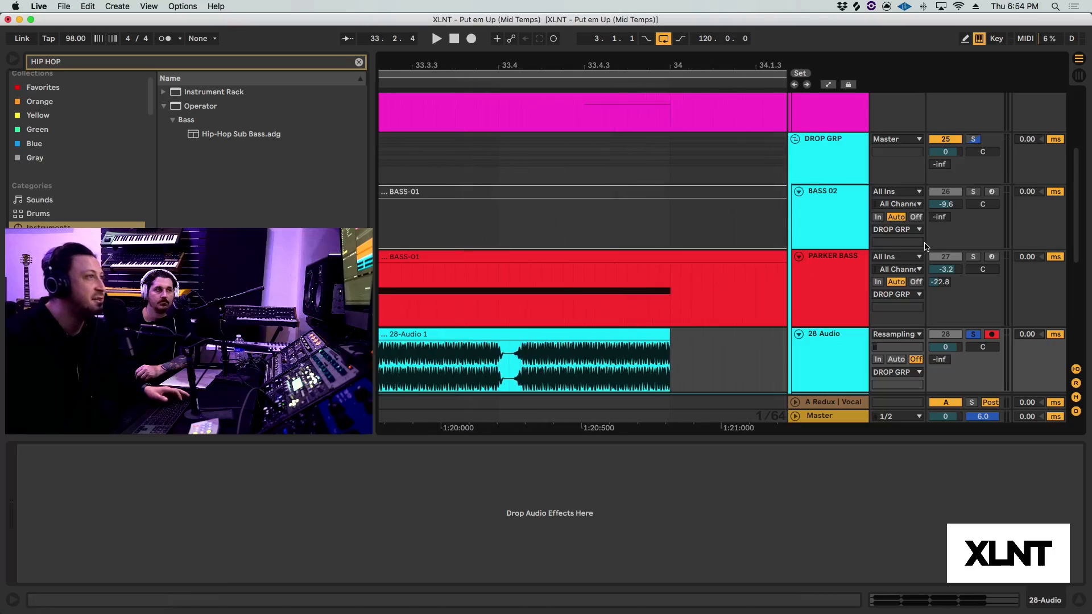
left_click(500, 364)
key("space")
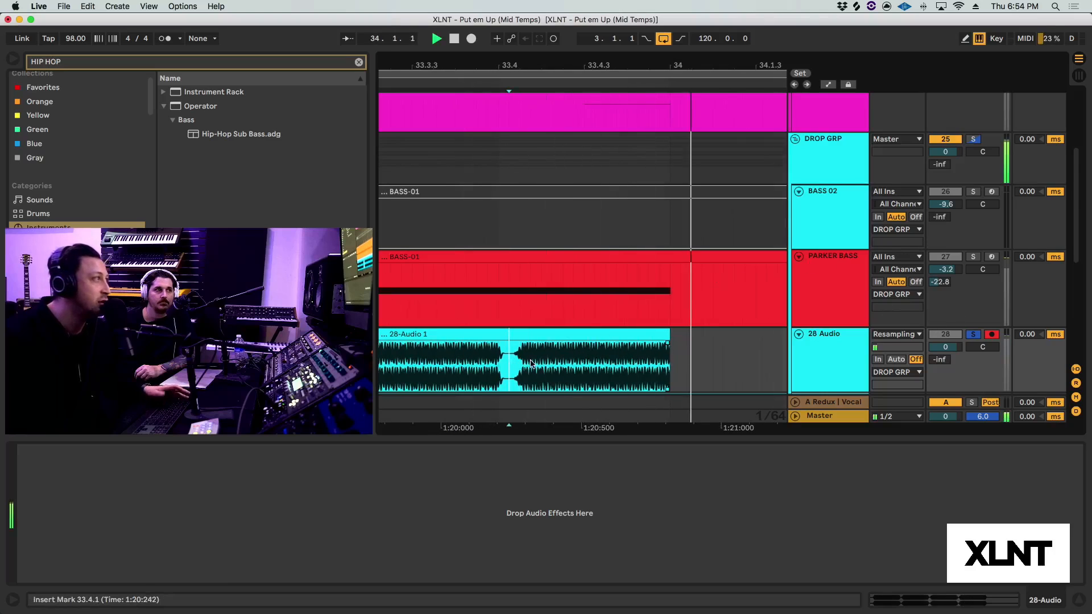
key("space")
Set the grid to 1/32 and cut a 1/32-note slice out of the recorded clip around 33.4.2.
key("plus")
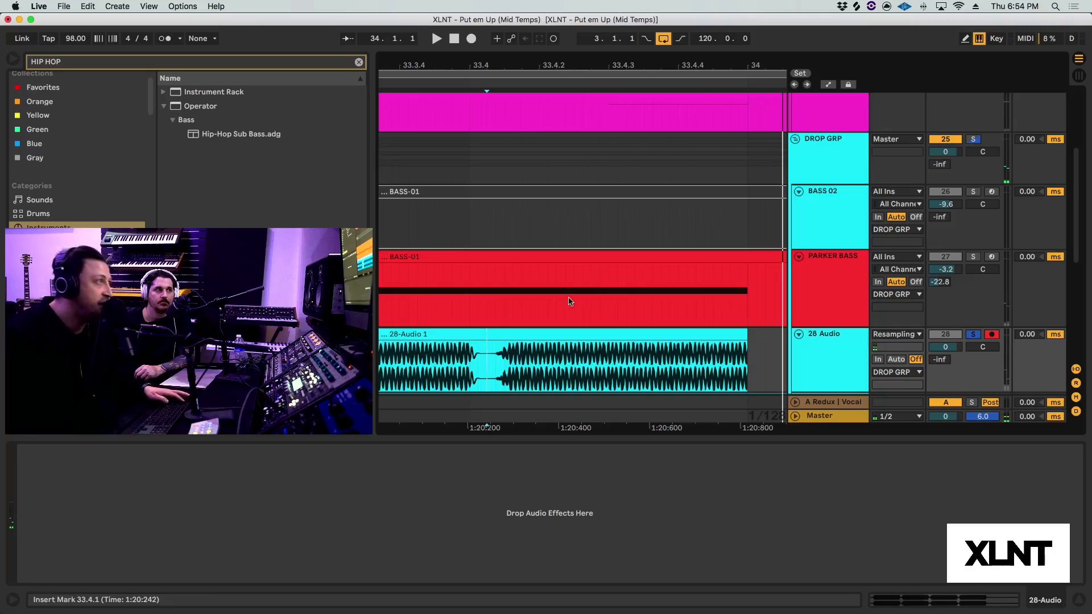
left_click(557, 350)
key("super+2")
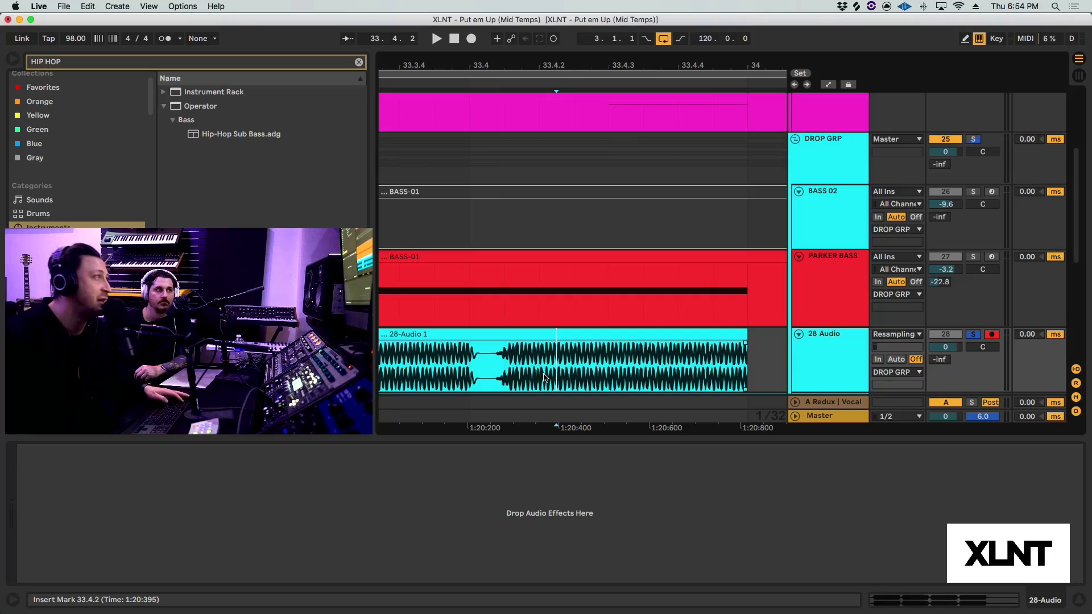
left_click_drag(541, 377, 570, 378)
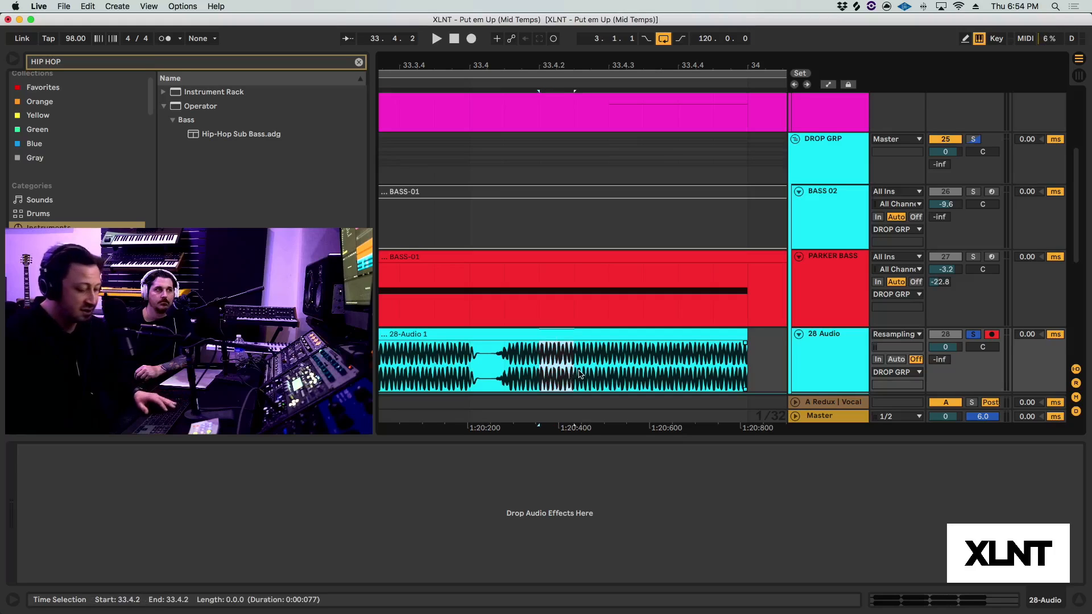
key("Delete")
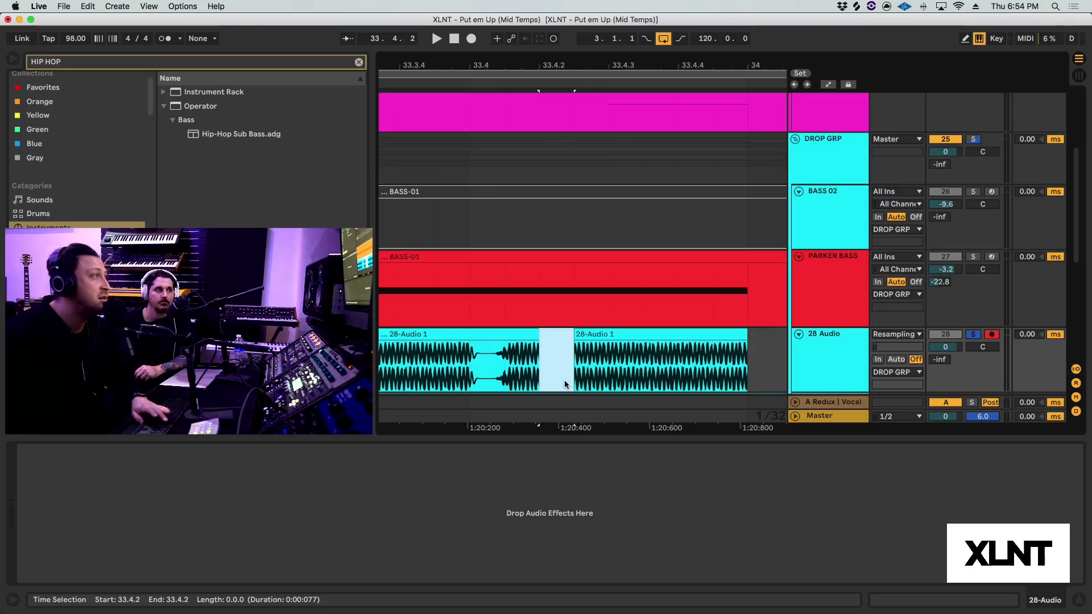
Narrow the grid to 1/64 and cut a 1/64-note slice out of the recorded clip just before 33.4.3.
key("super+1")
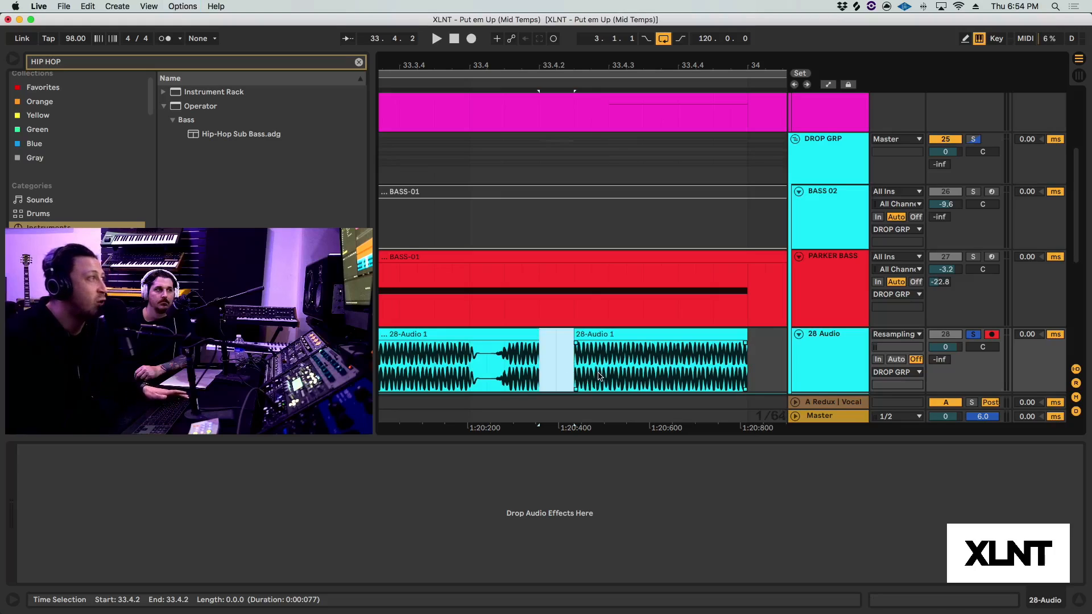
left_click_drag(607, 374, 627, 371)
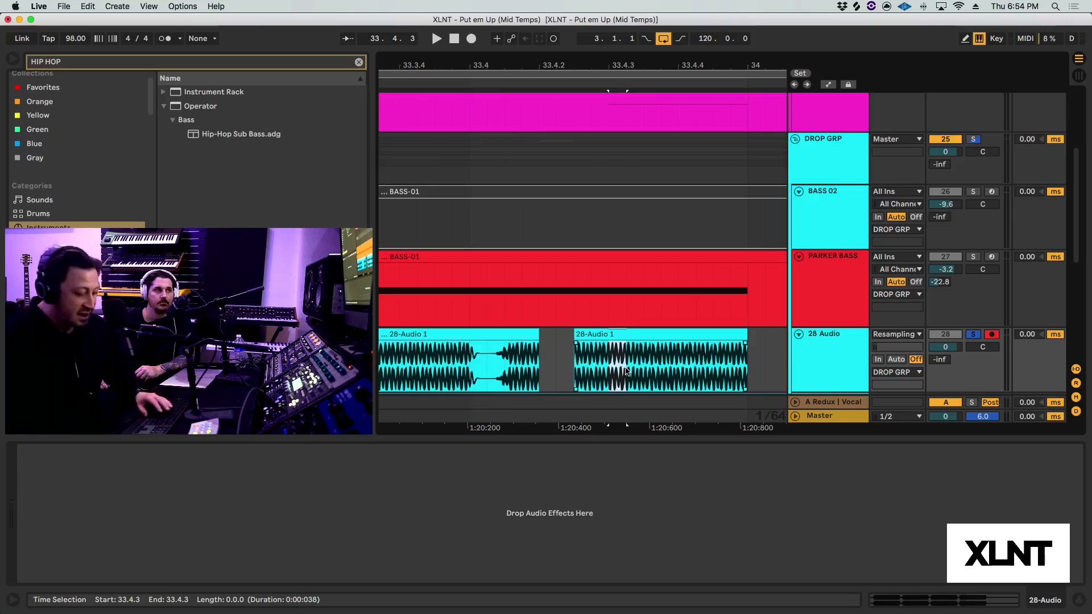
key("super+e")
Narrow the grid to 1/128 and cut two 1/128-note slices out of the recorded clip between 33.4.3 and 33.4.4.
key("super+1")
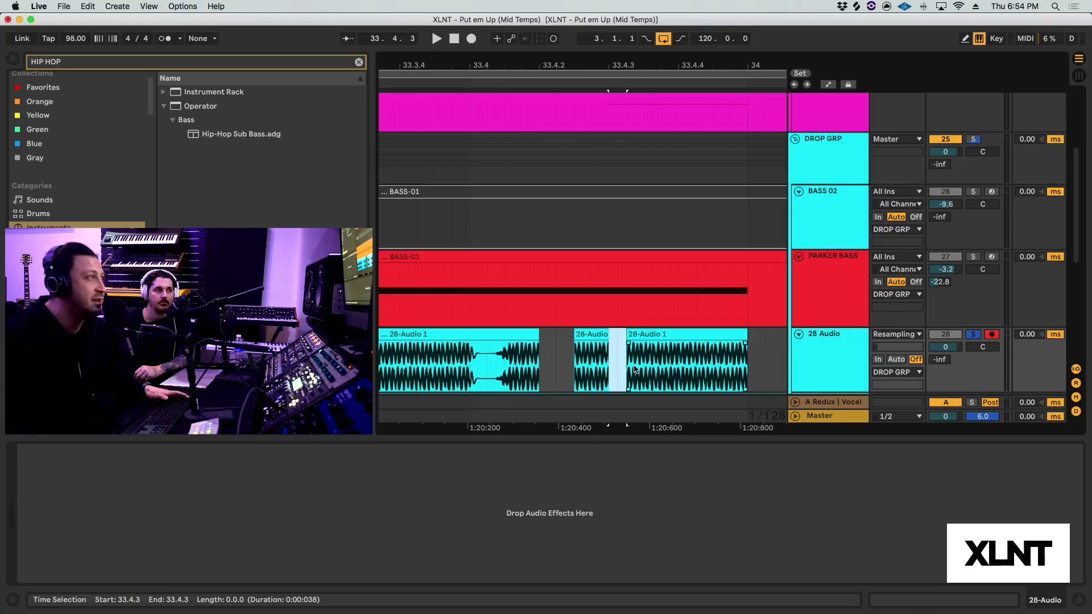
key("Delete")
left_click(643, 368)
left_click_drag(645, 367, 678, 363)
key("super+e")
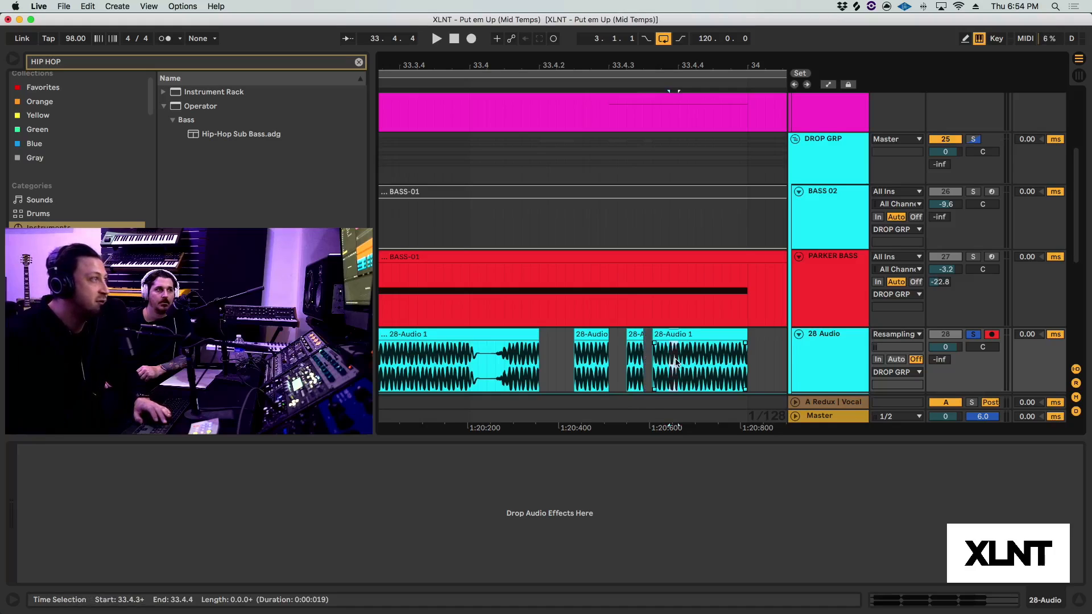
key("super+e")
key("super+z")
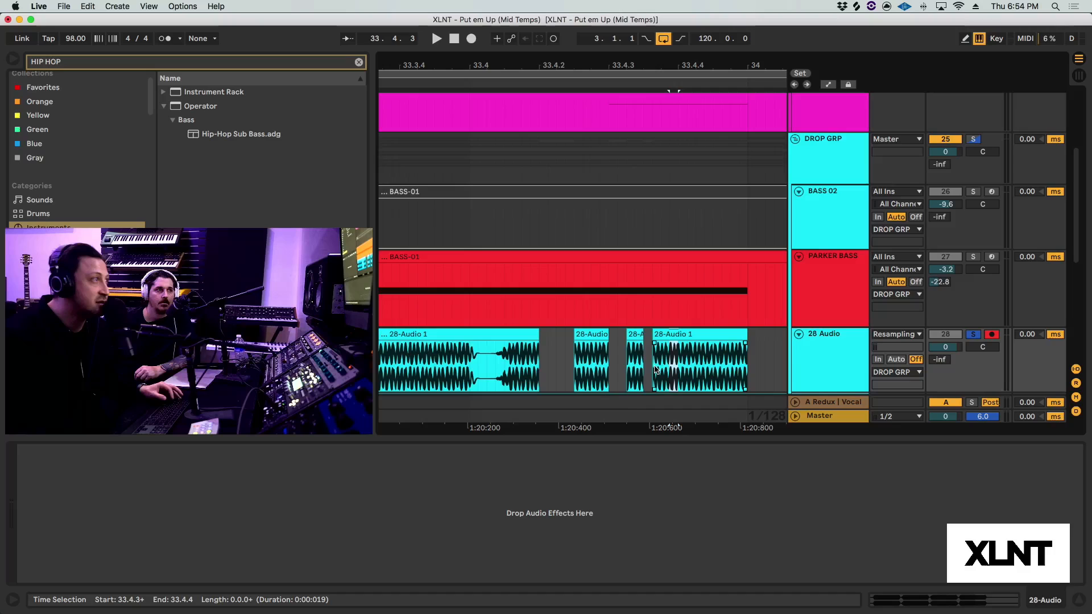
key("super+e")
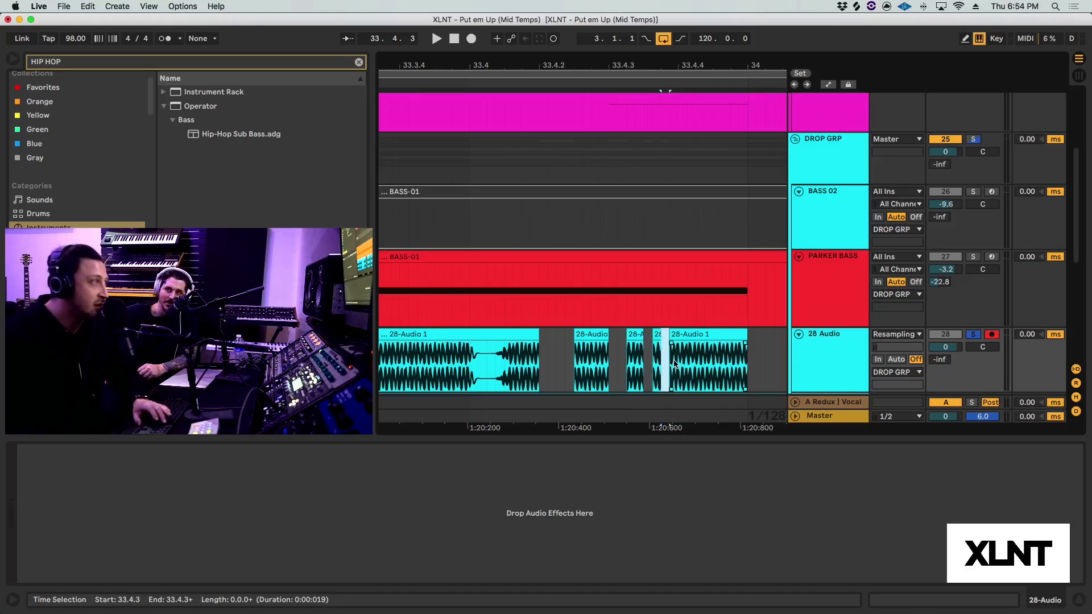
Cut the remaining 1/128-note slices out of the recorded clip on 28 Audio between 33.4.3 and 34.
key("Delete")
left_click_drag(677, 362, 708, 361)
key("super+e")
key("Delete")
key("super+e")
key("Delete")
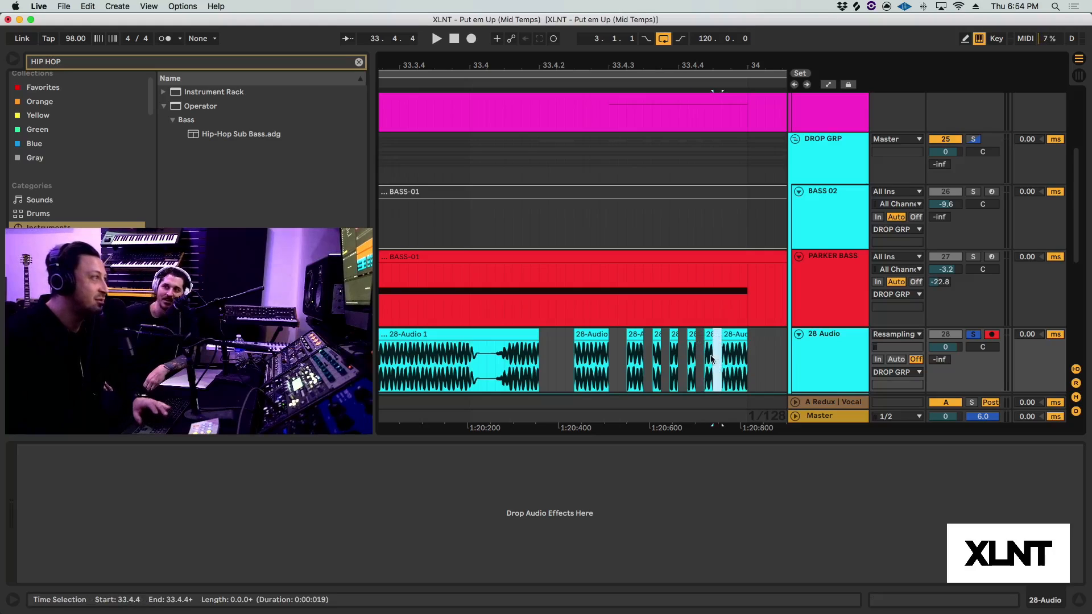
Play the chopped stutter on 28 Audio from just before 33.4.
left_click(441, 363)
key("space")
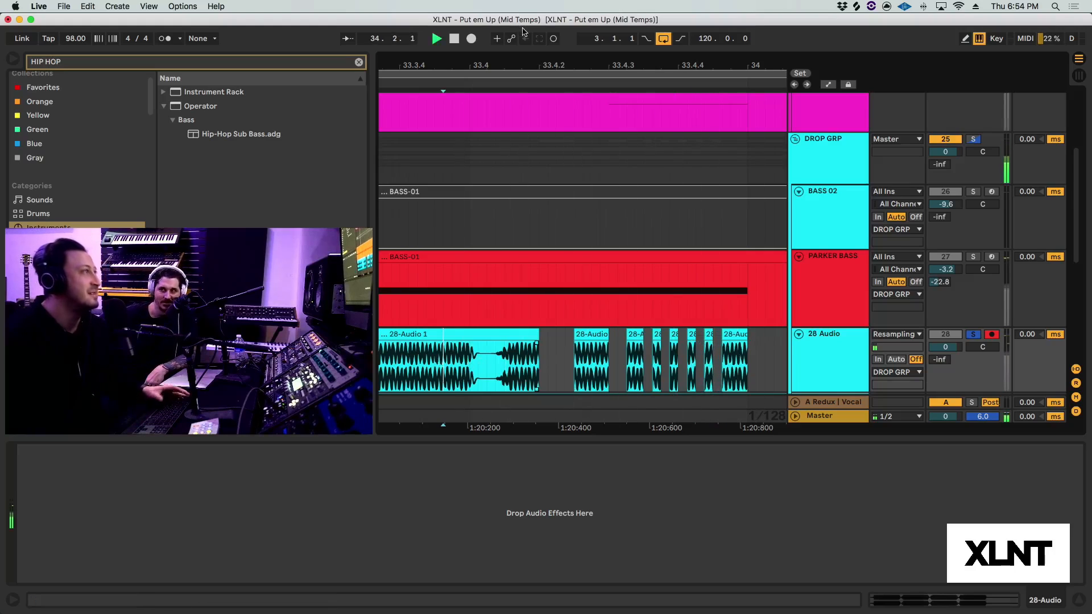
left_click_drag(559, 65, 559, 56)
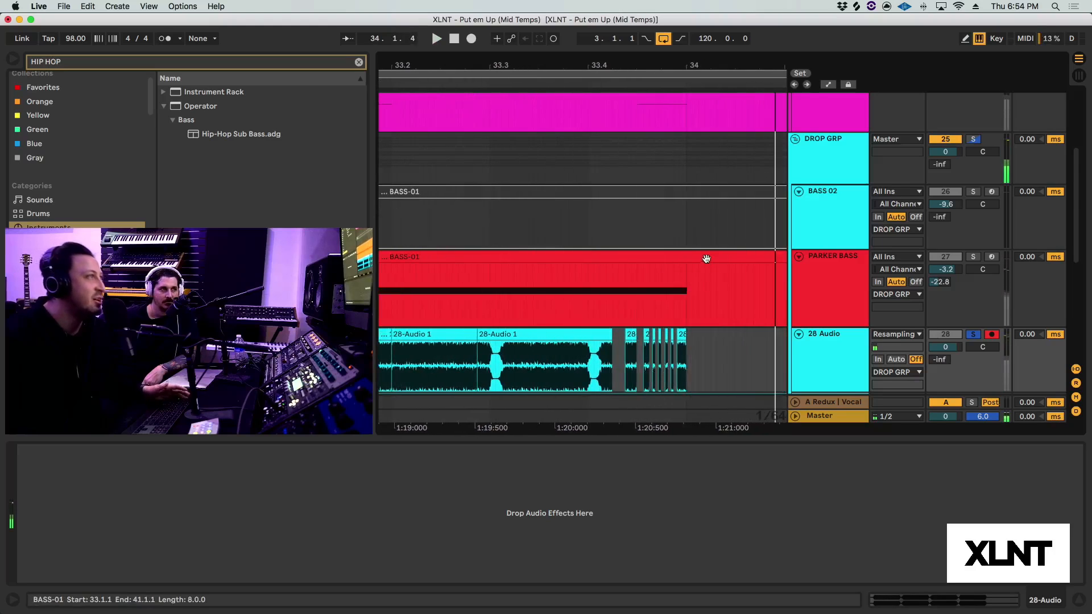
left_click_drag(657, 69, 615, 256)
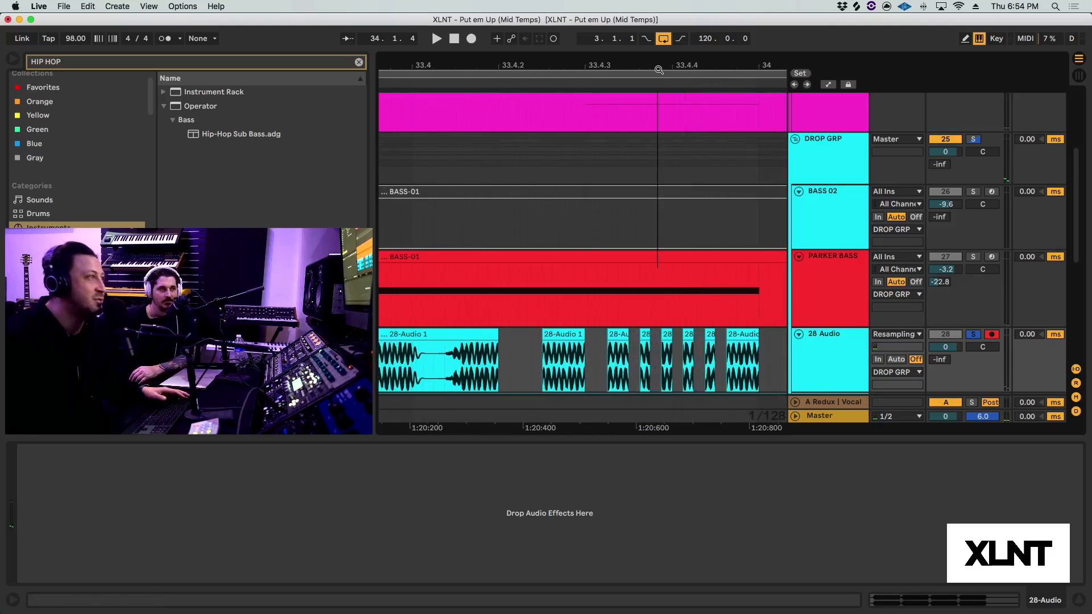
Rework the slices between 33.4.2 and 34 to close some of the gaps, and play the changed stutter.
left_click_drag(581, 334, 712, 333)
key("space")
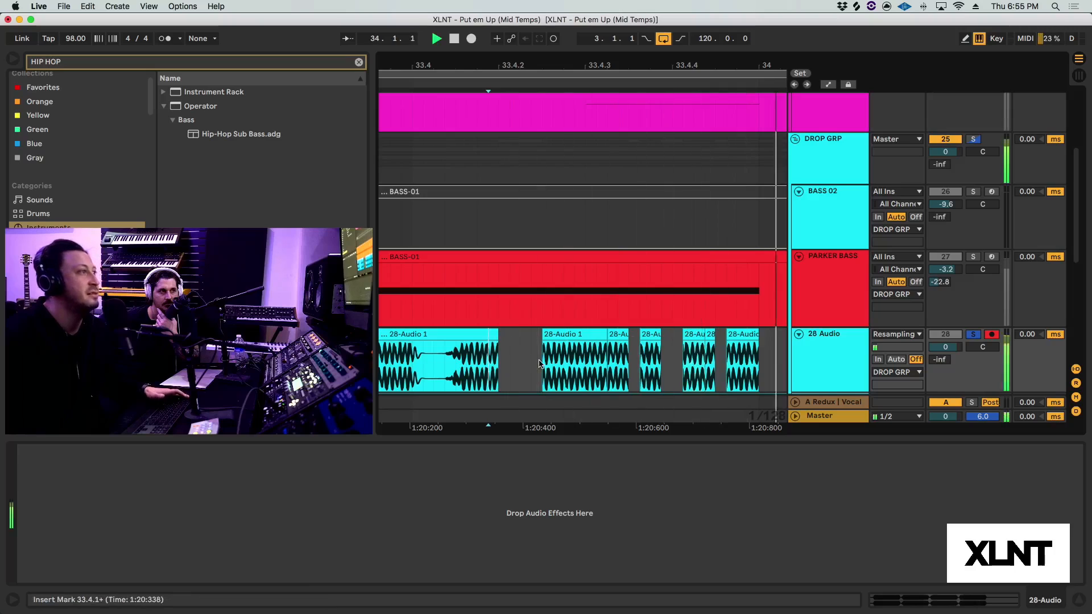
key("space")
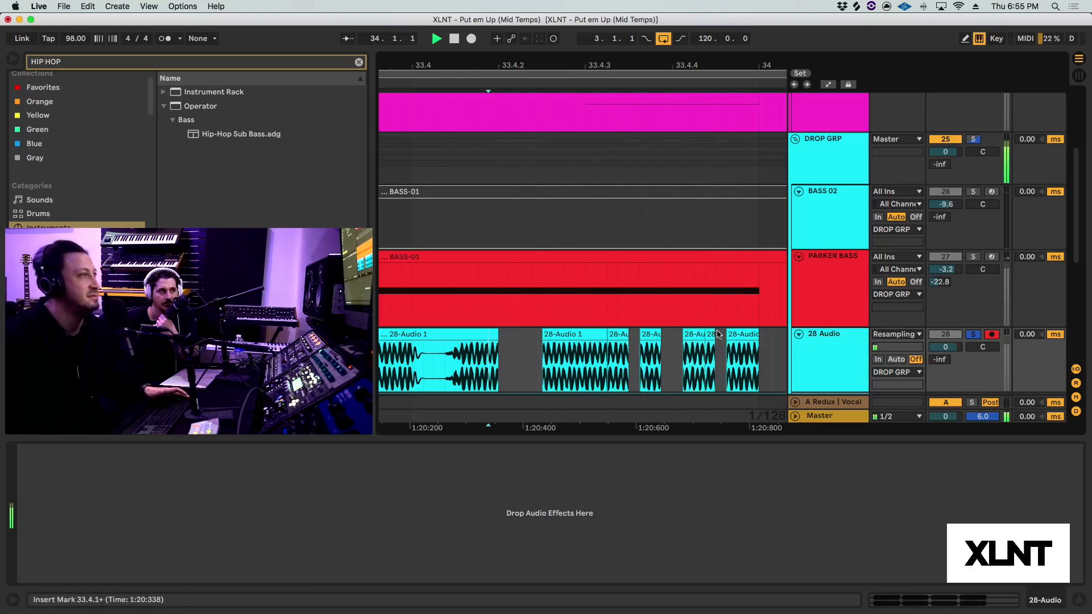
key("space")
Delete all the recorded clips on 28 Audio from 33.1.1 onward and turn off the track's solo.
left_click_drag(654, 66, 631, 58)
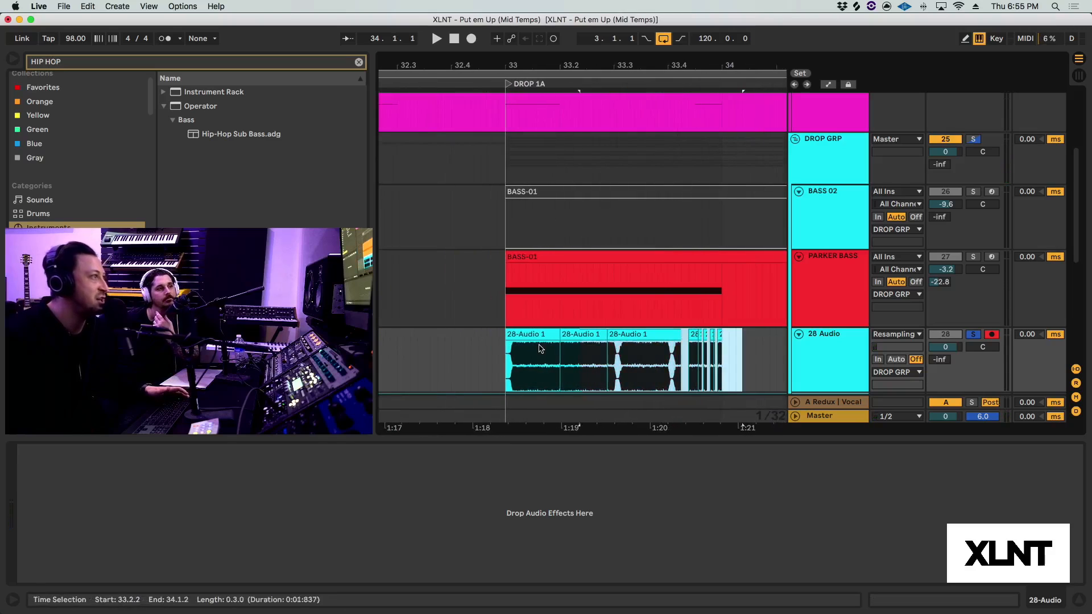
left_click(561, 337)
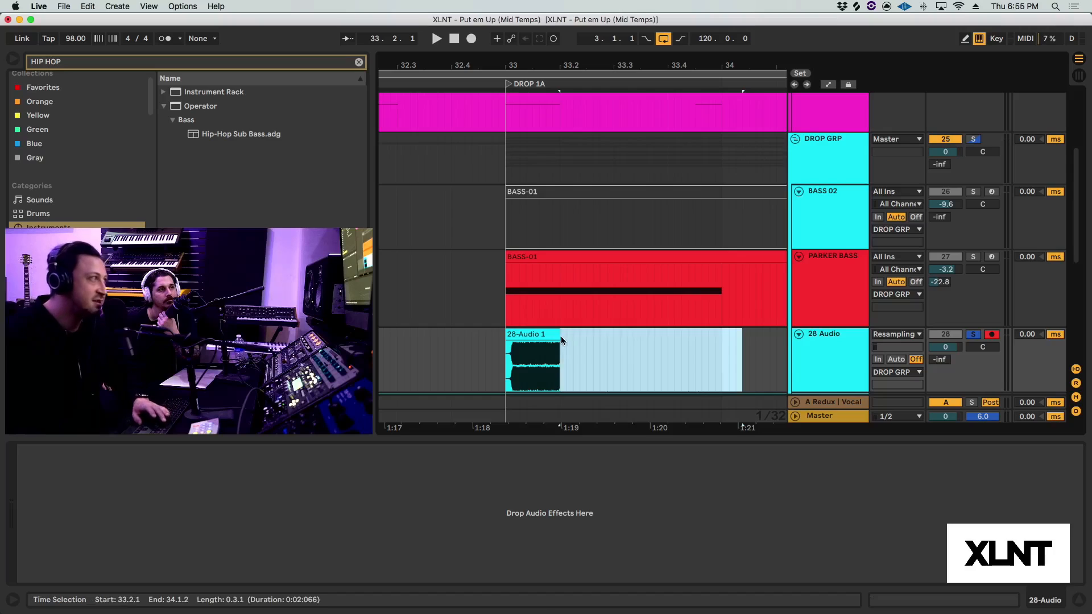
key("Delete")
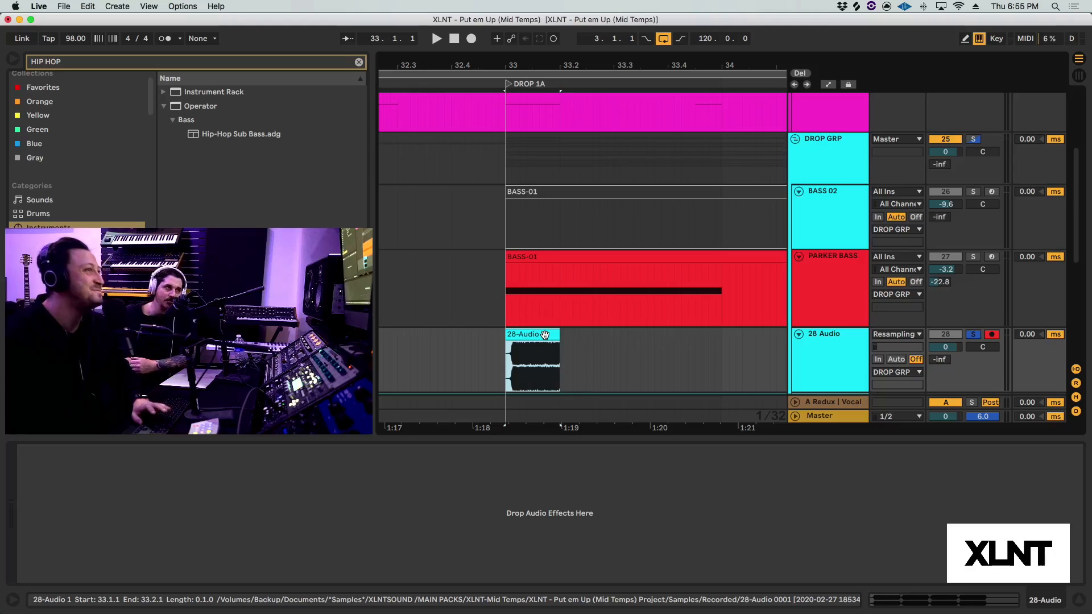
key("Delete")
key("plus")
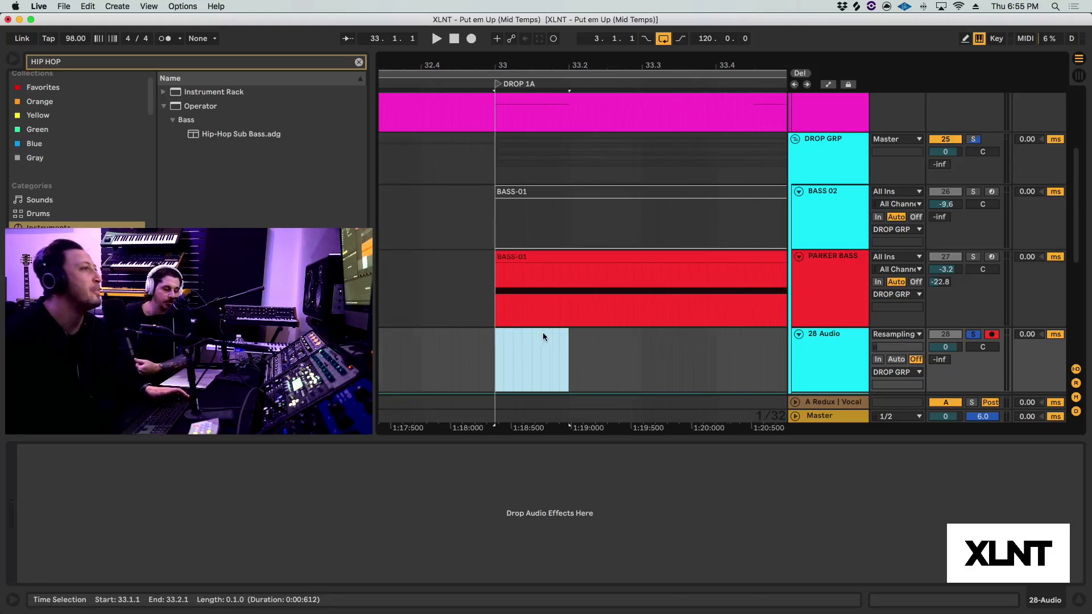
left_click(975, 335)
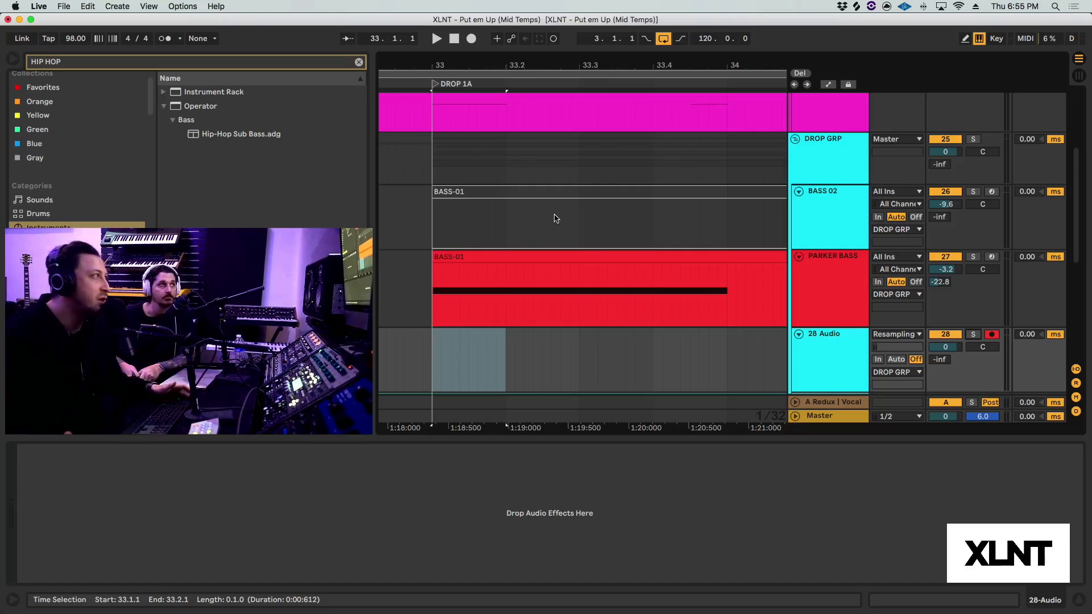
left_click_drag(534, 65, 533, 88)
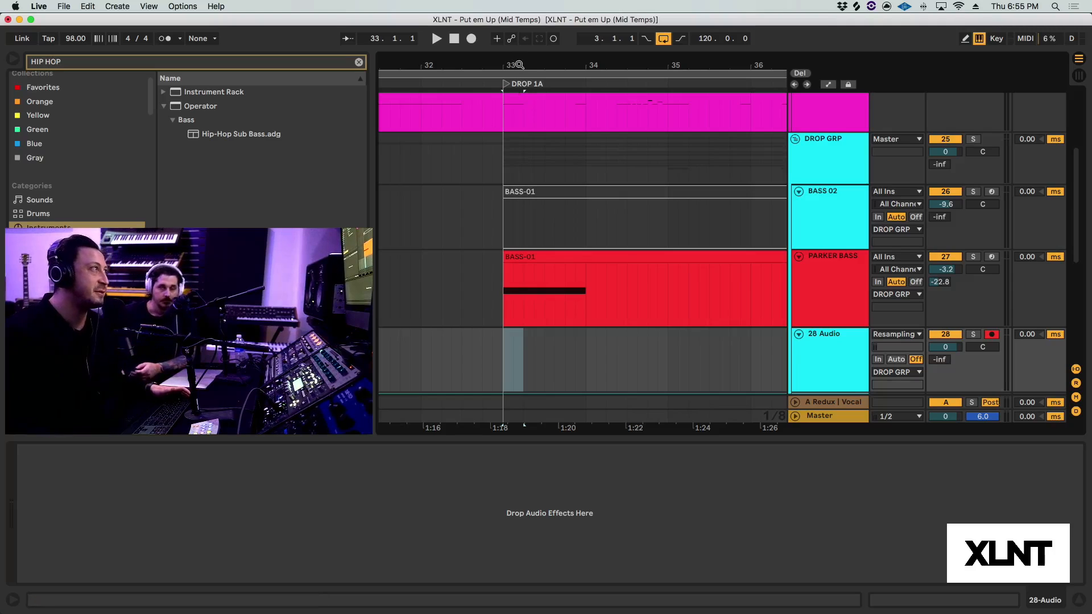
left_click_drag(519, 64, 528, 61)
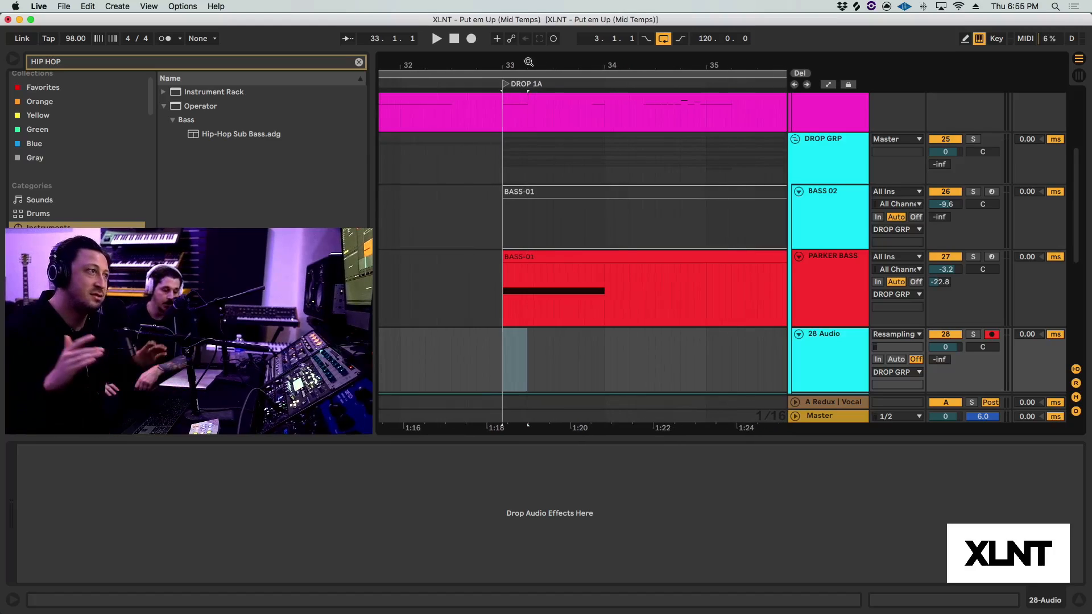
left_click_drag(528, 61, 529, 68)
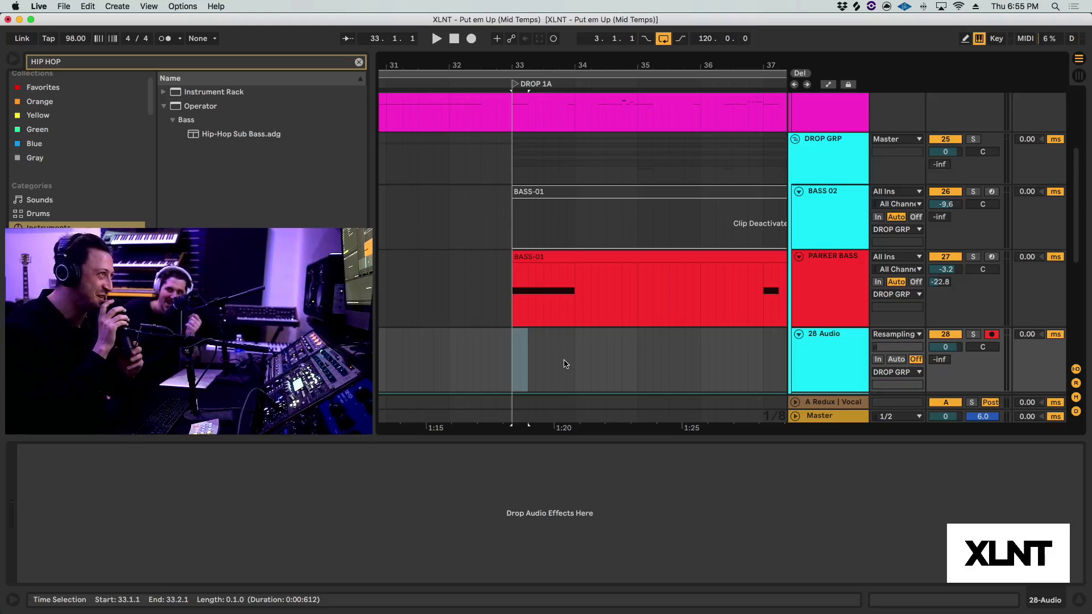
key("minus")
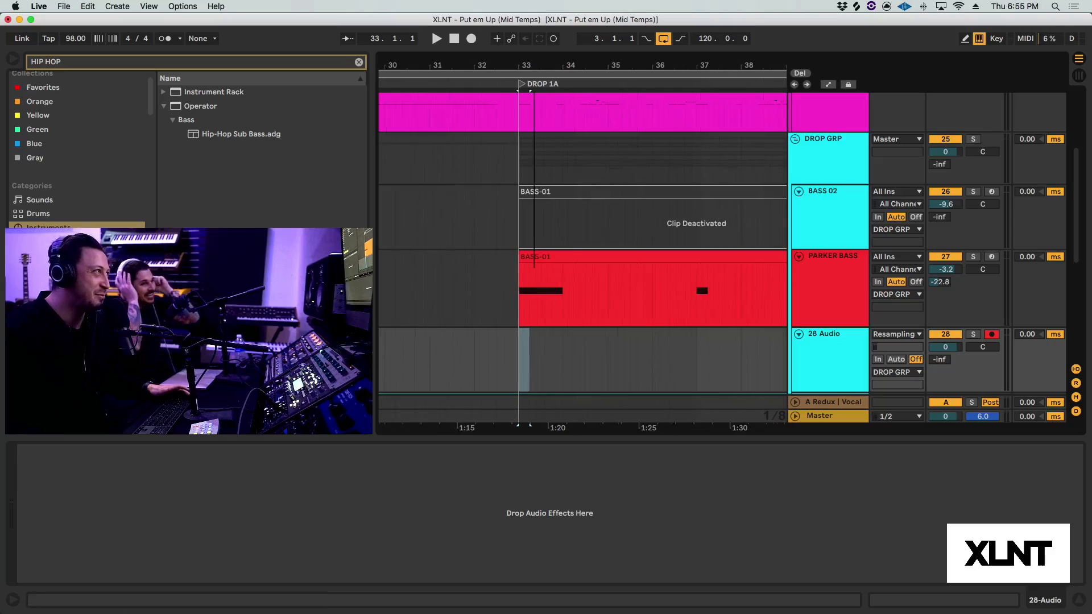
key("minus")
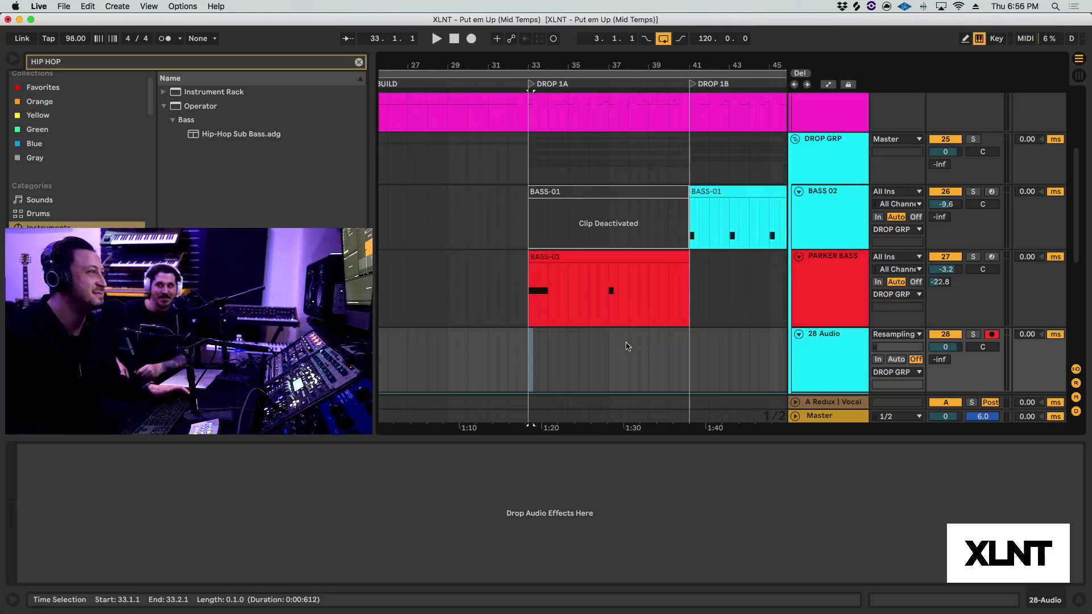
scroll(563, 367, "right", 1)
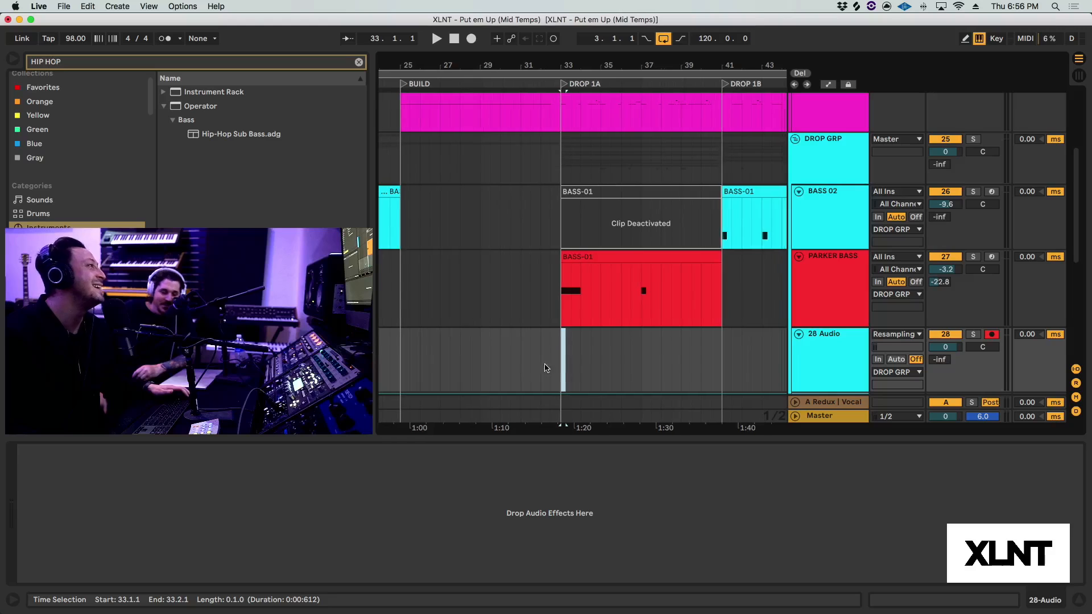
Place the insert mark on the PARKER BASS track at the second BUILD section, 73.1.1, and play from there.
left_click(402, 373)
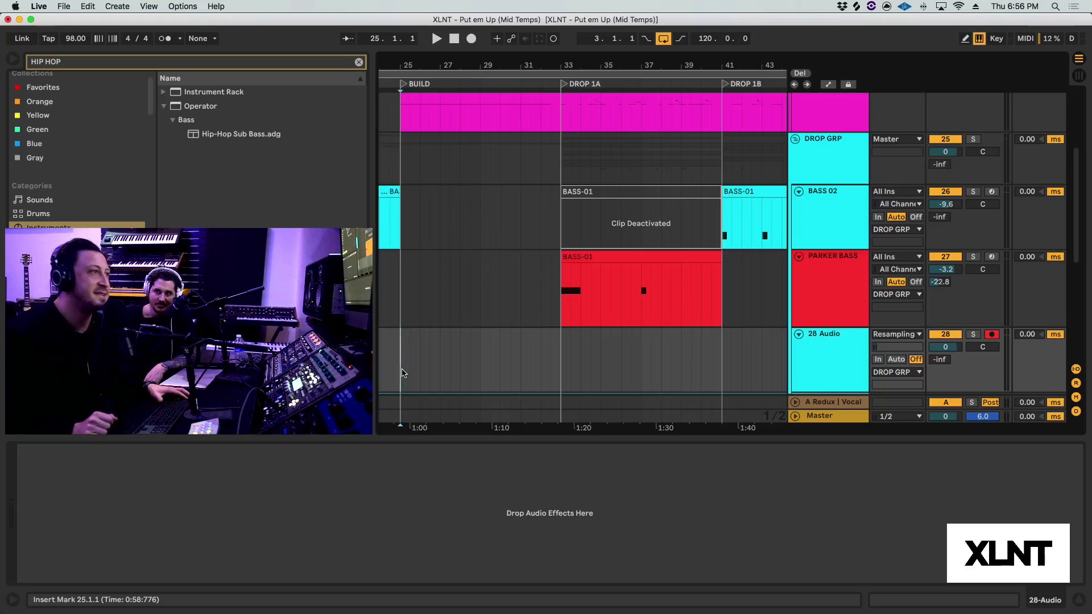
left_click_drag(474, 70, 490, 63)
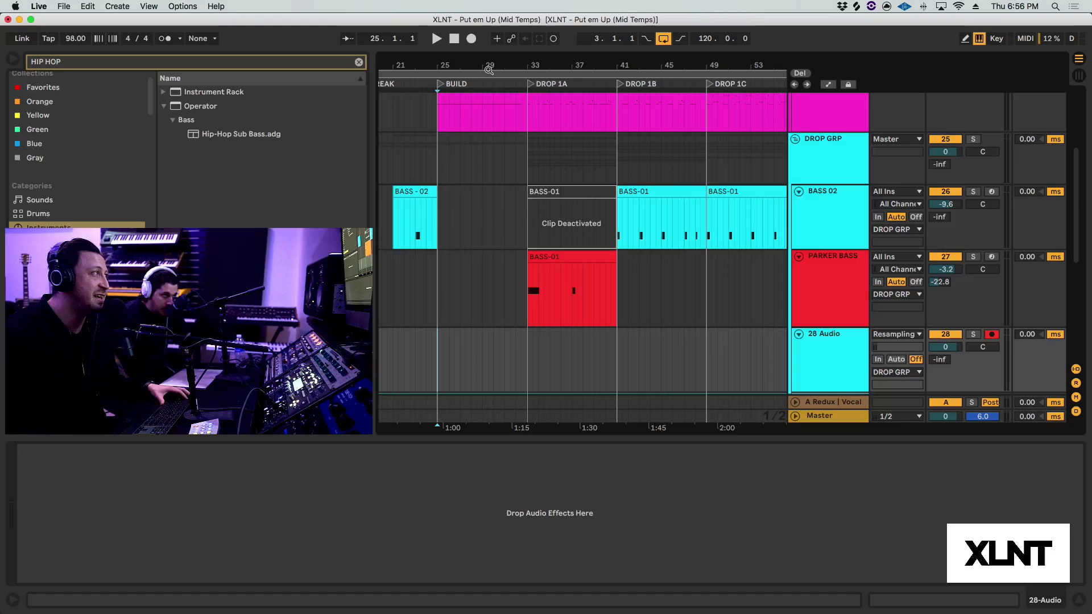
left_click(463, 310)
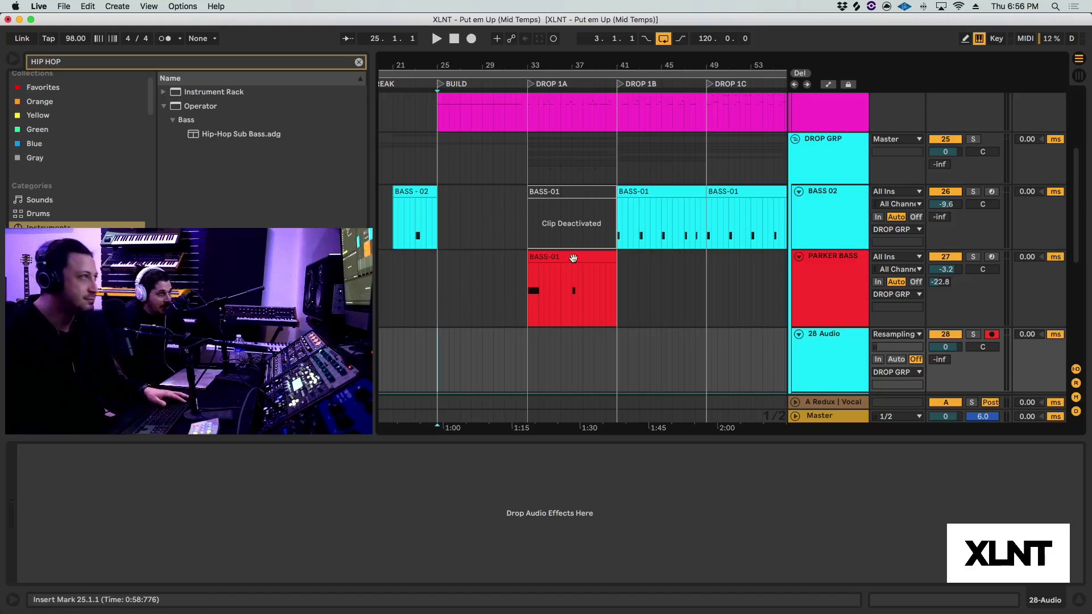
scroll(573, 257, "right", 10)
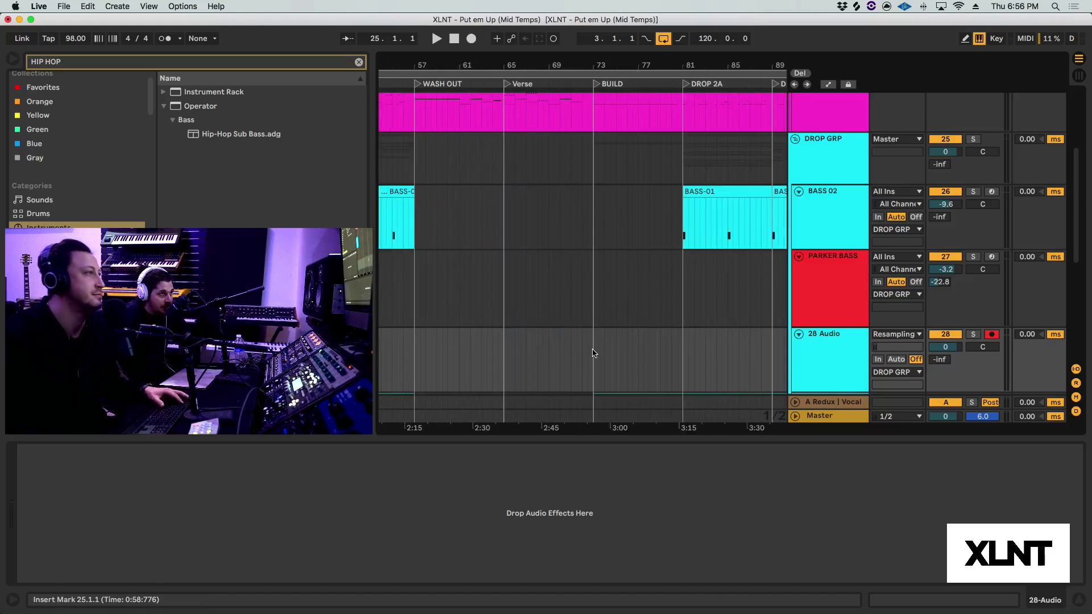
left_click(591, 303)
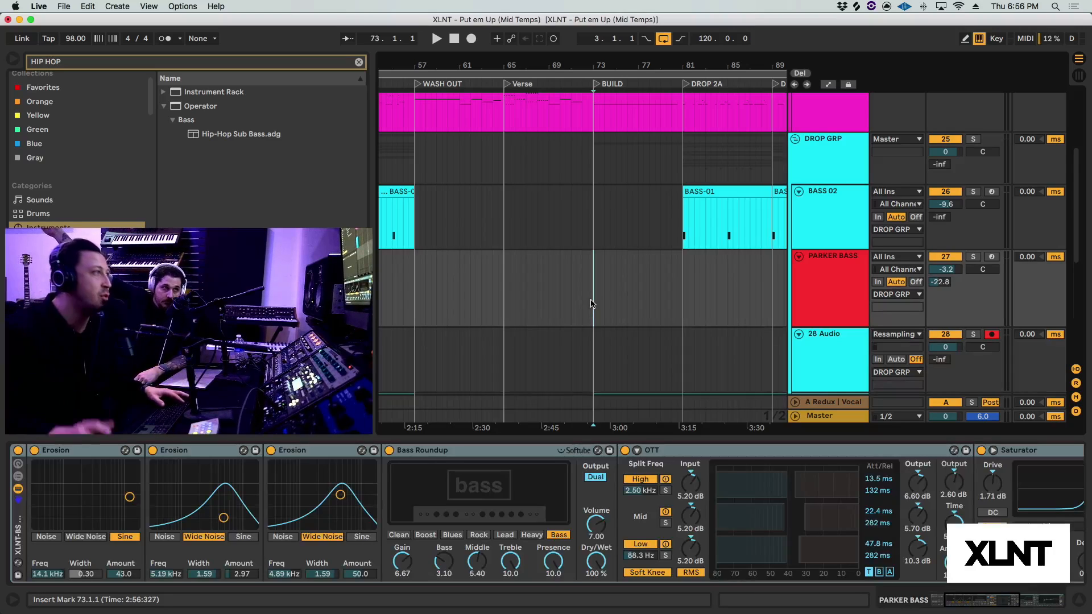
key("space")
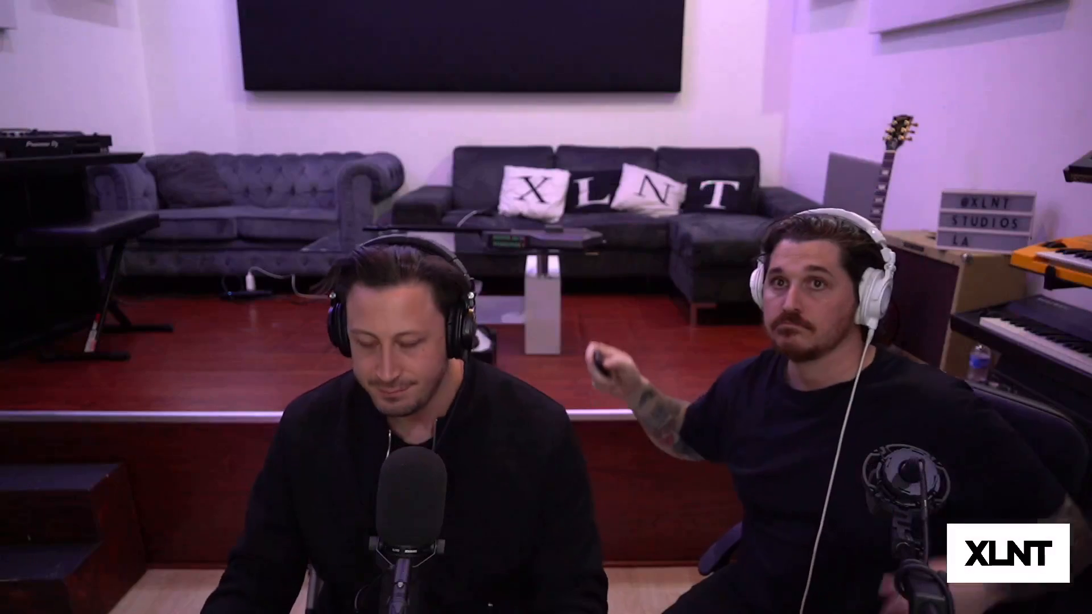